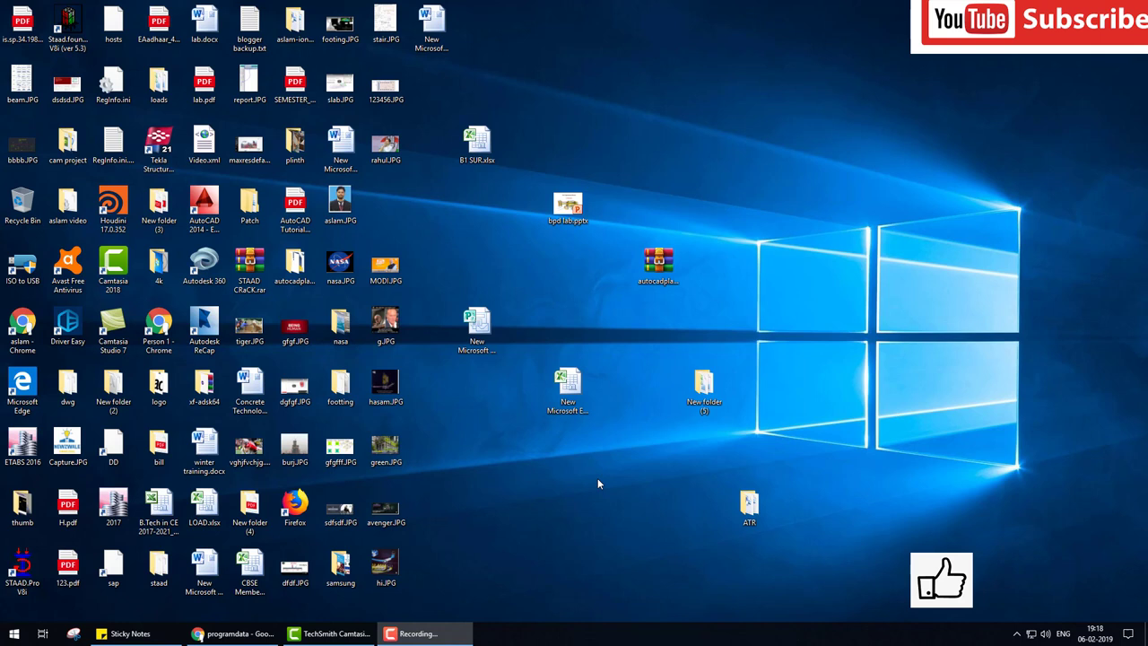
- Start STAAD.Pro V8i from its desktop icon and wait for the start page to load
double_click(32, 592)
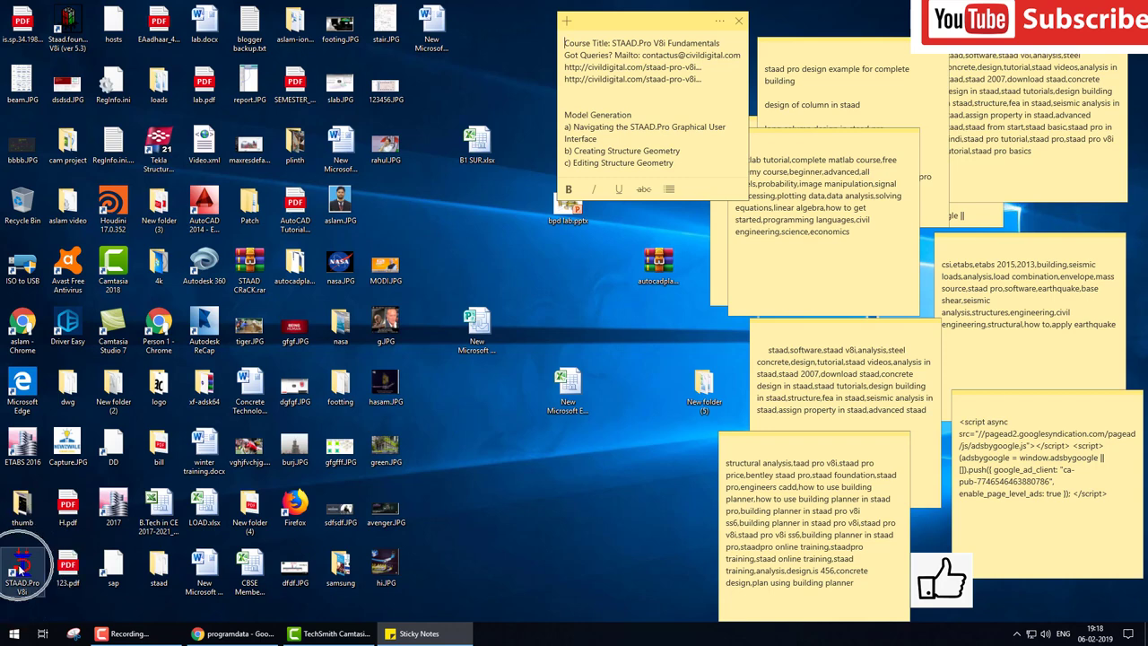
double_click(19, 569)
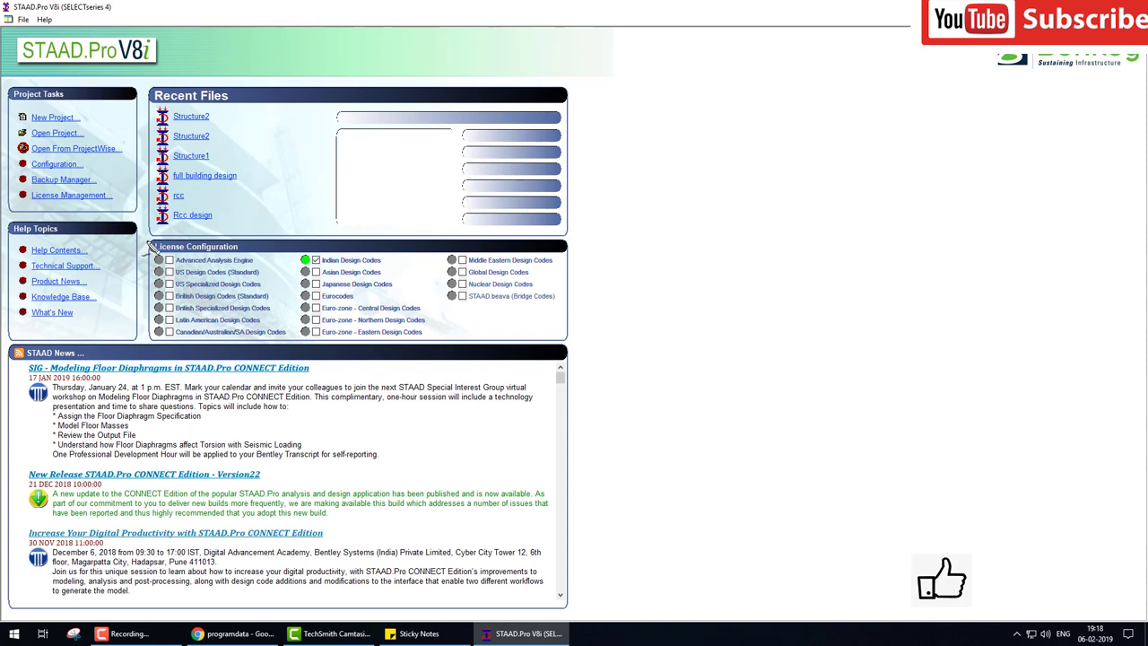
mouse_move(152, 247)
left_mouse_down()
mouse_move(315, 352)
mouse_move(570, 343)
mouse_move(397, 249)
mouse_move(121, 241)
left_mouse_up()
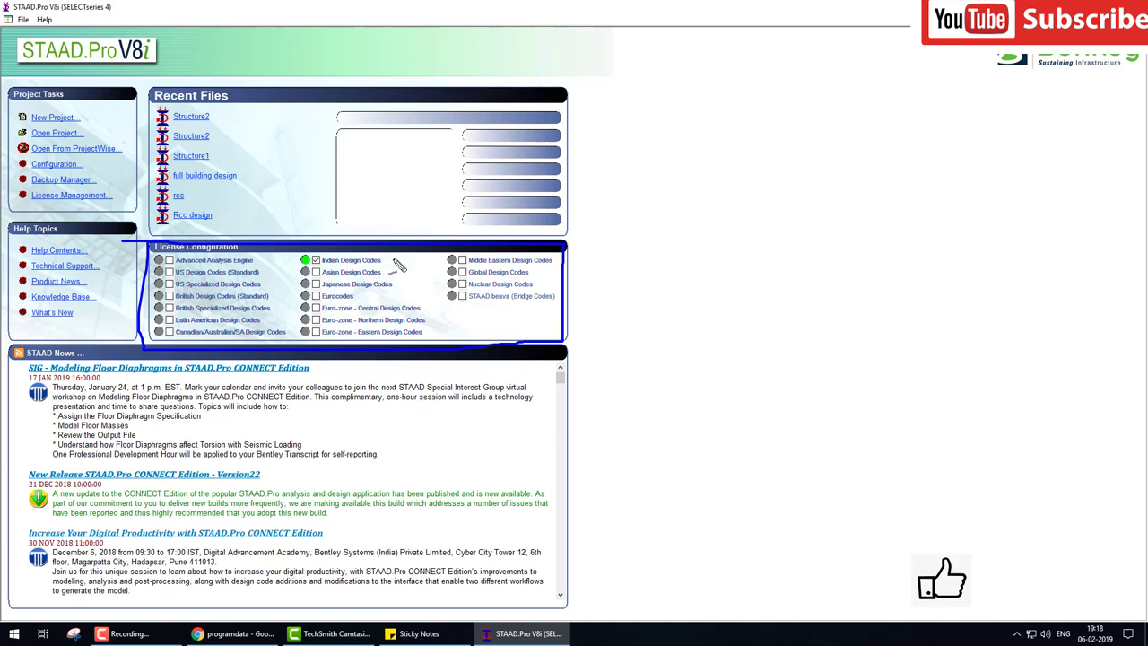
mouse_move(385, 261)
left_mouse_down()
mouse_move(444, 252)
mouse_move(296, 258)
left_mouse_up()
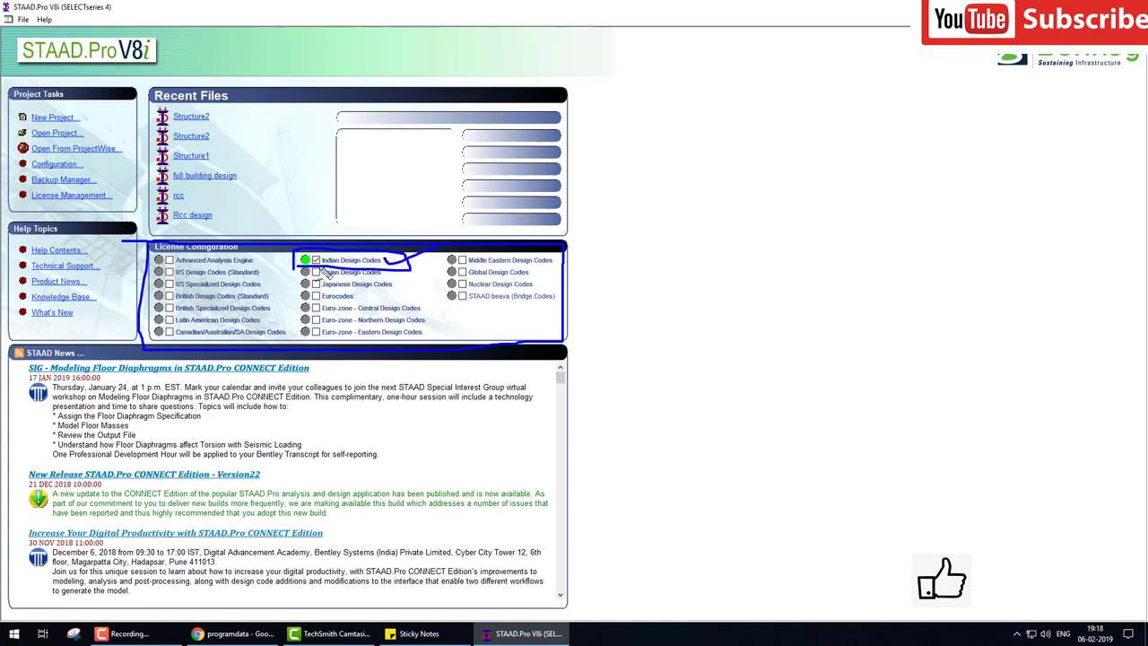
mouse_move(18, 247)
left_mouse_down()
mouse_move(103, 236)
mouse_move(94, 341)
mouse_move(16, 269)
mouse_move(20, 245)
left_mouse_up()
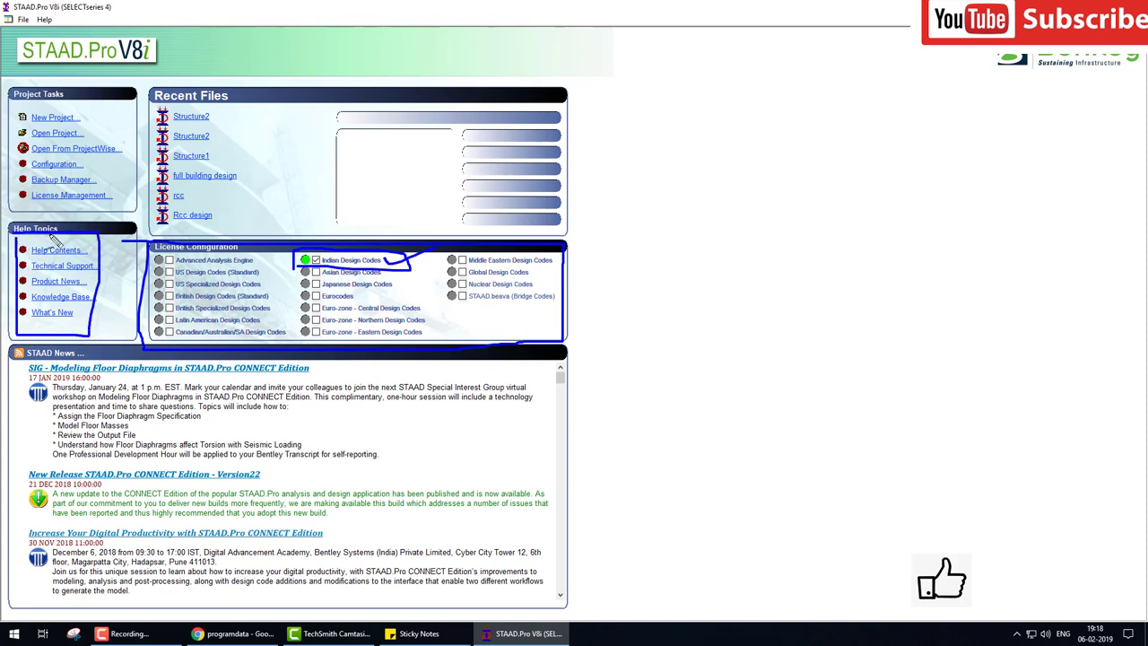
mouse_move(155, 106)
left_mouse_down()
mouse_move(154, 224)
mouse_move(235, 224)
mouse_move(148, 103)
left_mouse_up()
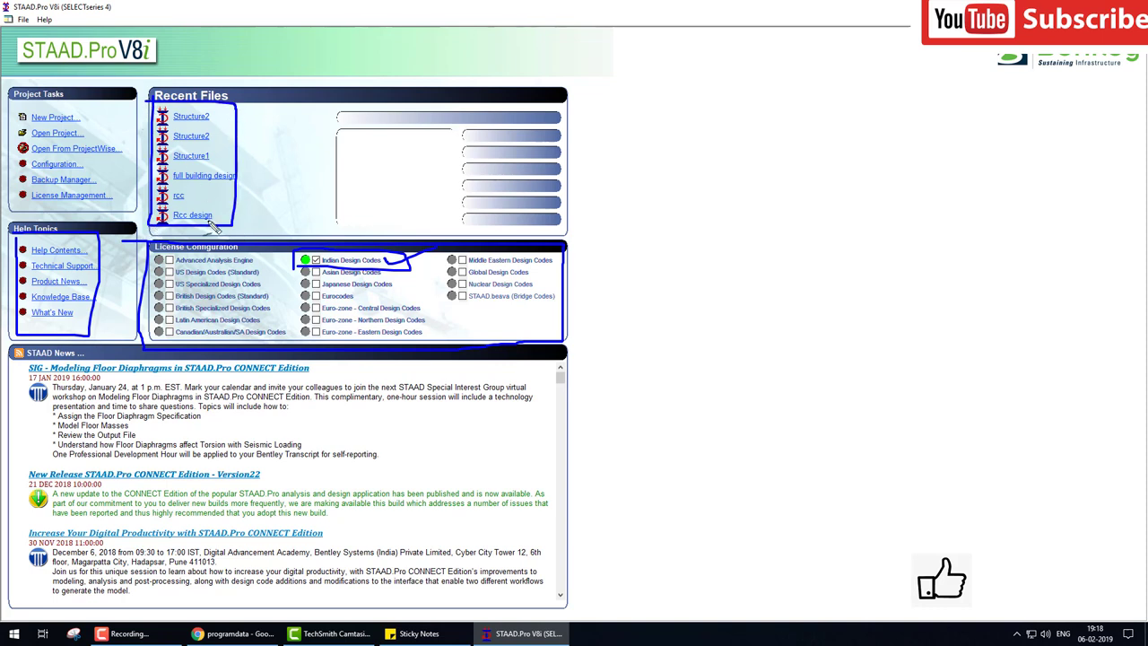
mouse_move(247, 115)
left_mouse_down()
mouse_move(276, 186)
mouse_move(254, 186)
mouse_move(307, 148)
left_mouse_up()
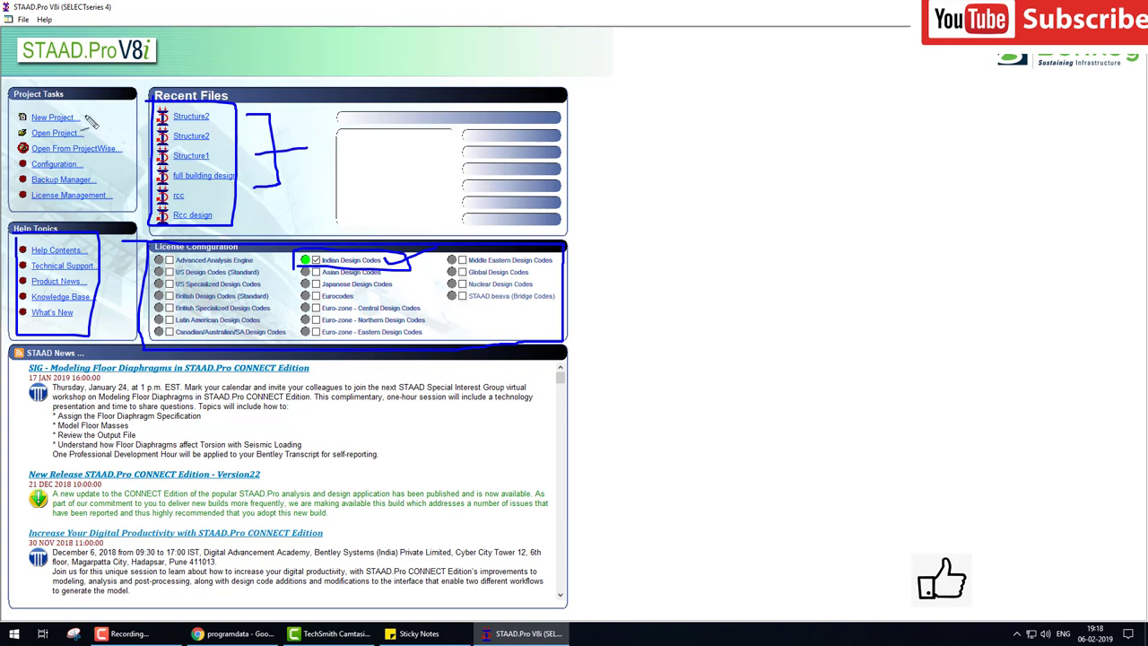
mouse_move(85, 116)
left_mouse_down()
mouse_move(148, 118)
mouse_move(108, 214)
mouse_move(15, 168)
mouse_move(142, 124)
left_mouse_up()
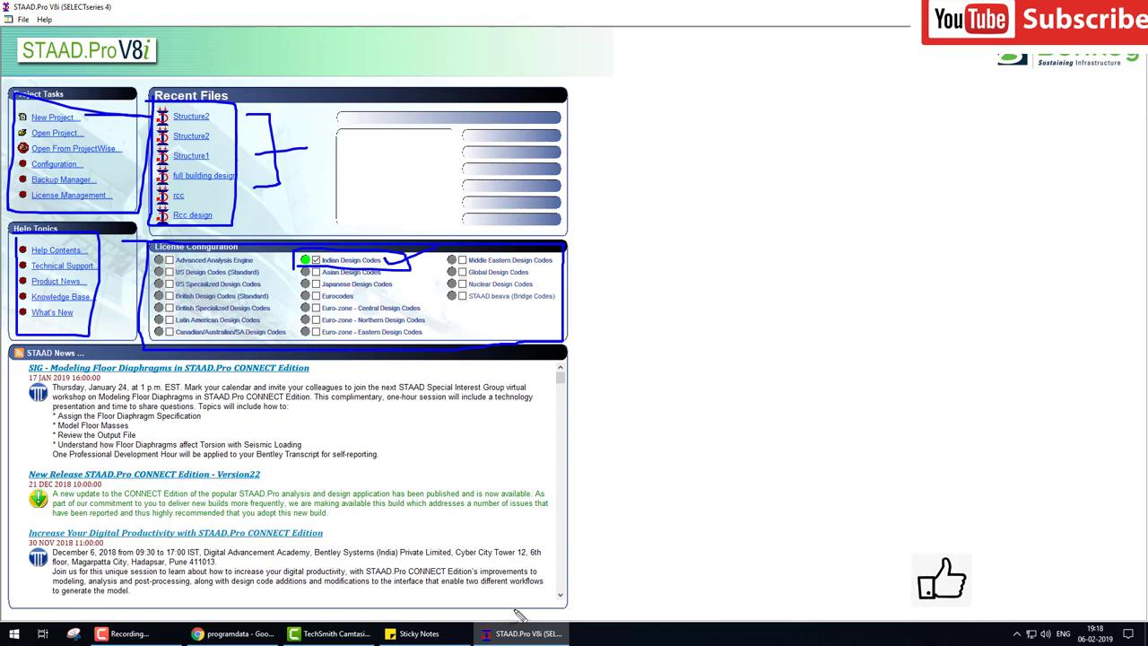
left_click(341, 634)
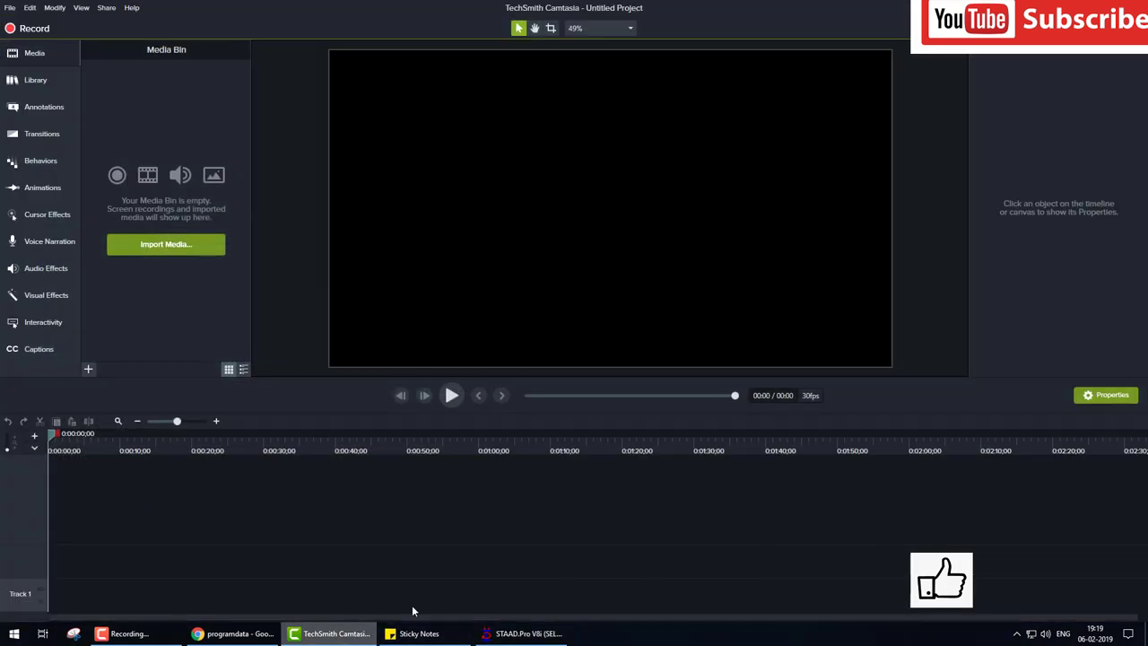
left_click(525, 633)
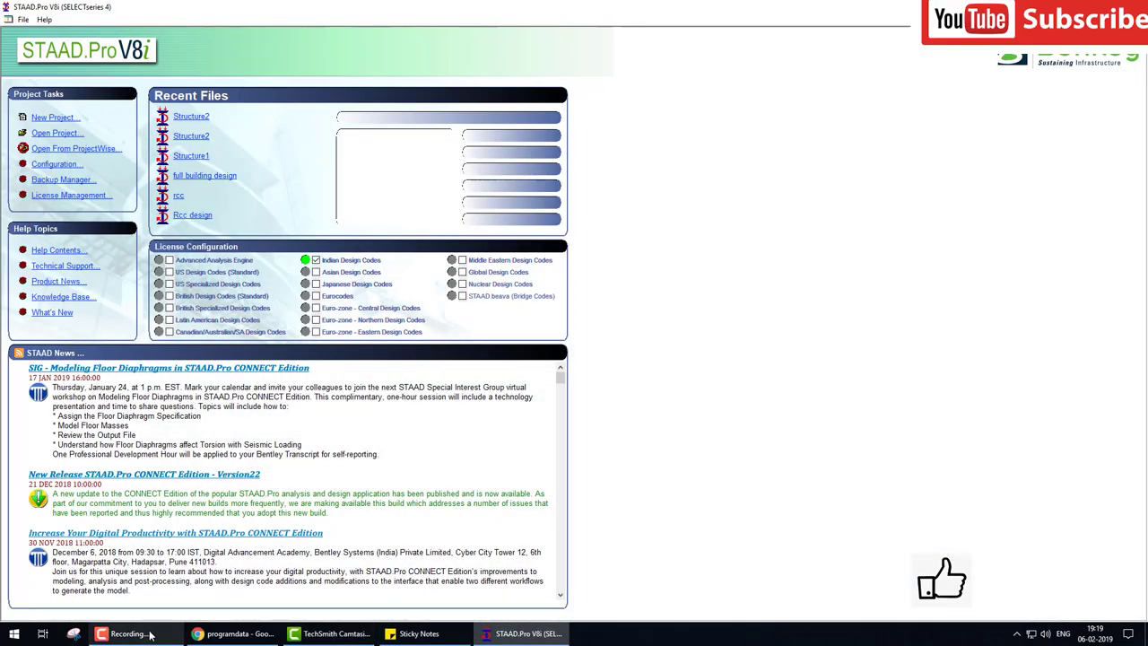
key("F9")
left_click(1078, 583)
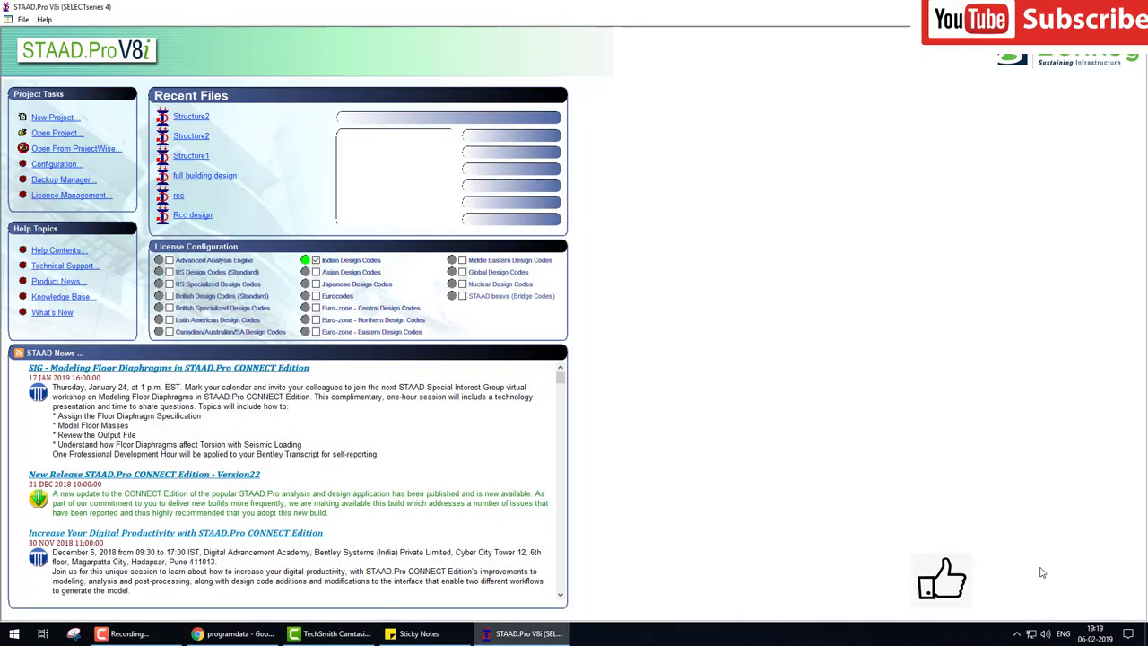
- Begin a new project and annotate the Space (3D) structure type and file name on screen
left_click(44, 118)
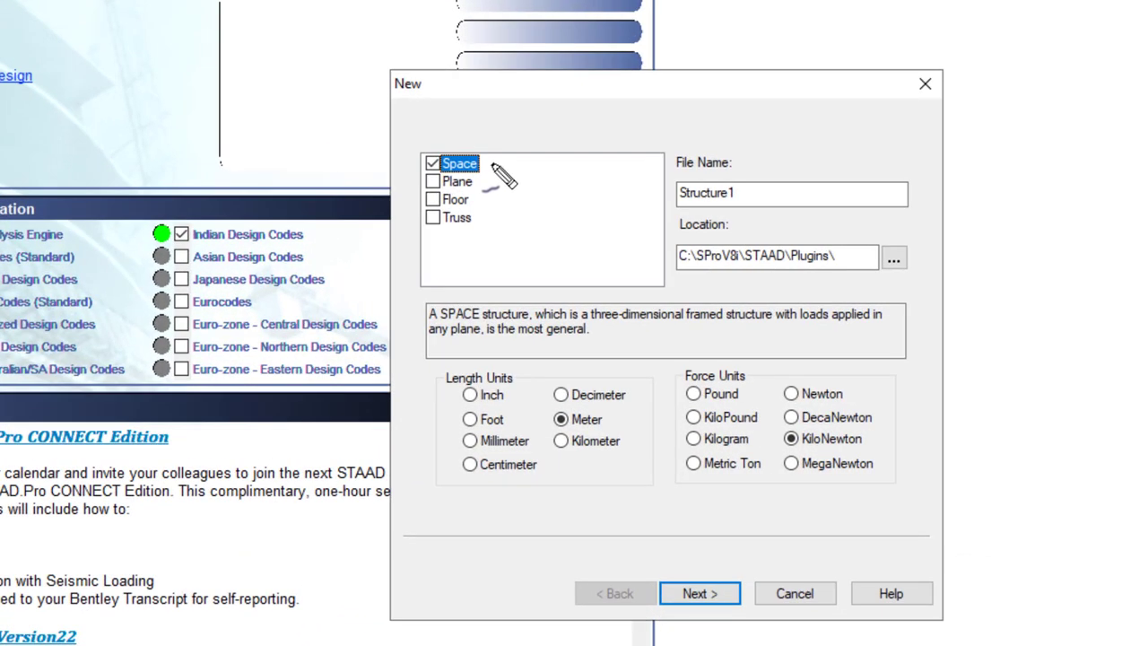
left_click_drag(490, 167, 567, 104)
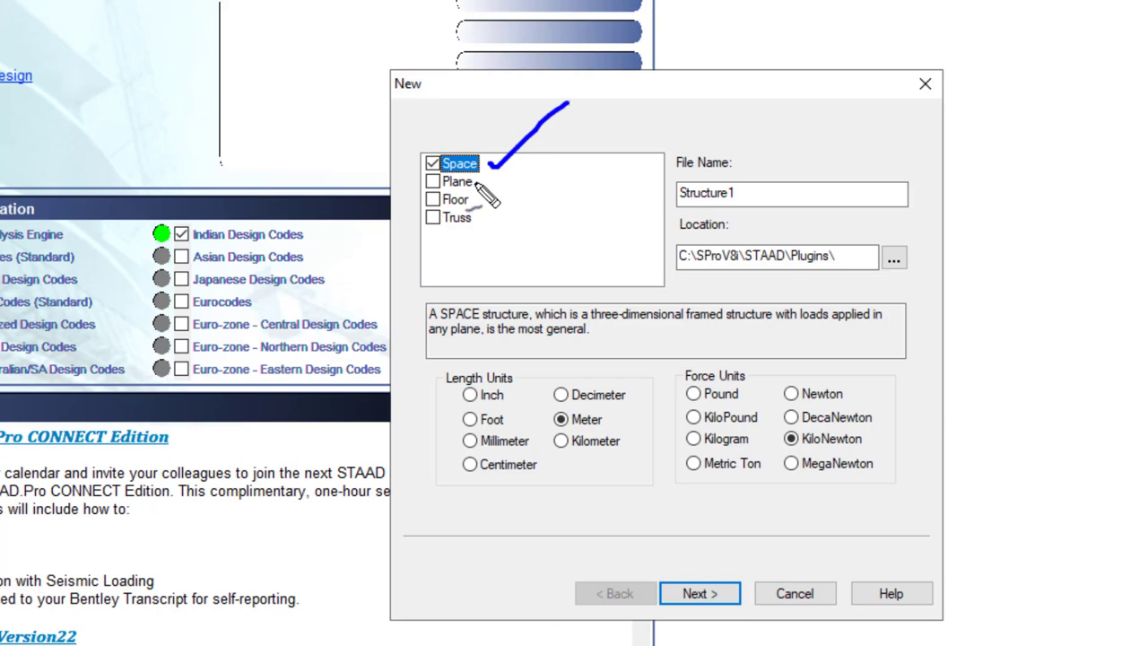
left_click_drag(478, 184, 556, 139)
mouse_move(583, 70)
left_mouse_down()
mouse_move(610, 89)
mouse_move(602, 111)
left_mouse_up()
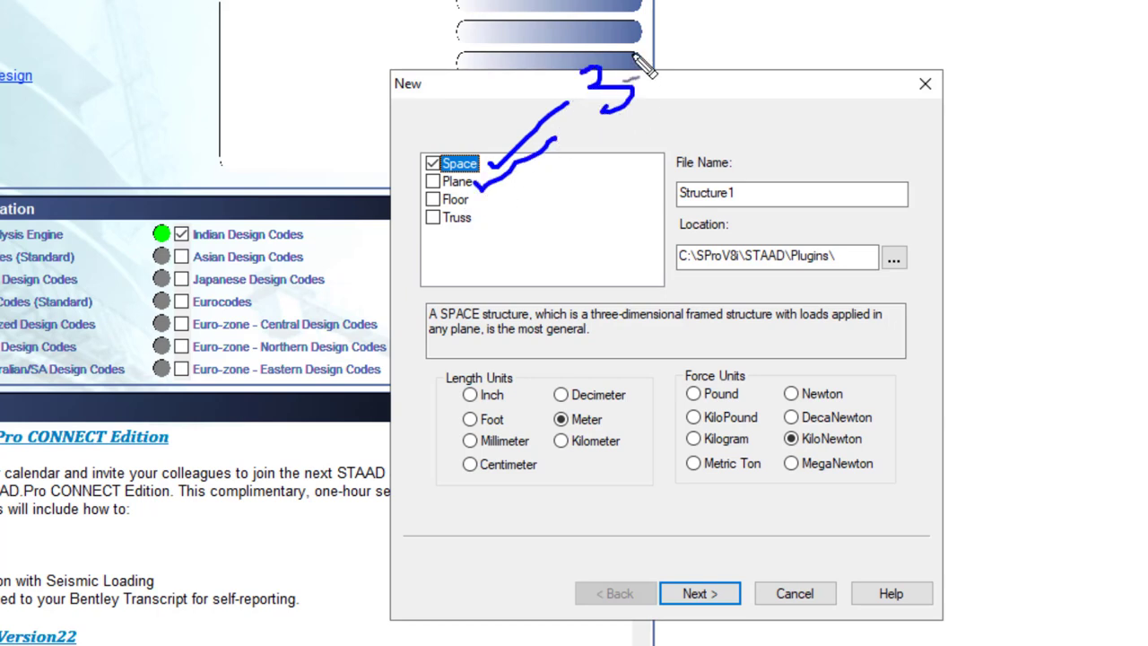
left_click_drag(639, 52, 642, 83)
mouse_move(581, 139)
left_mouse_down()
mouse_move(585, 159)
mouse_move(632, 157)
left_mouse_up()
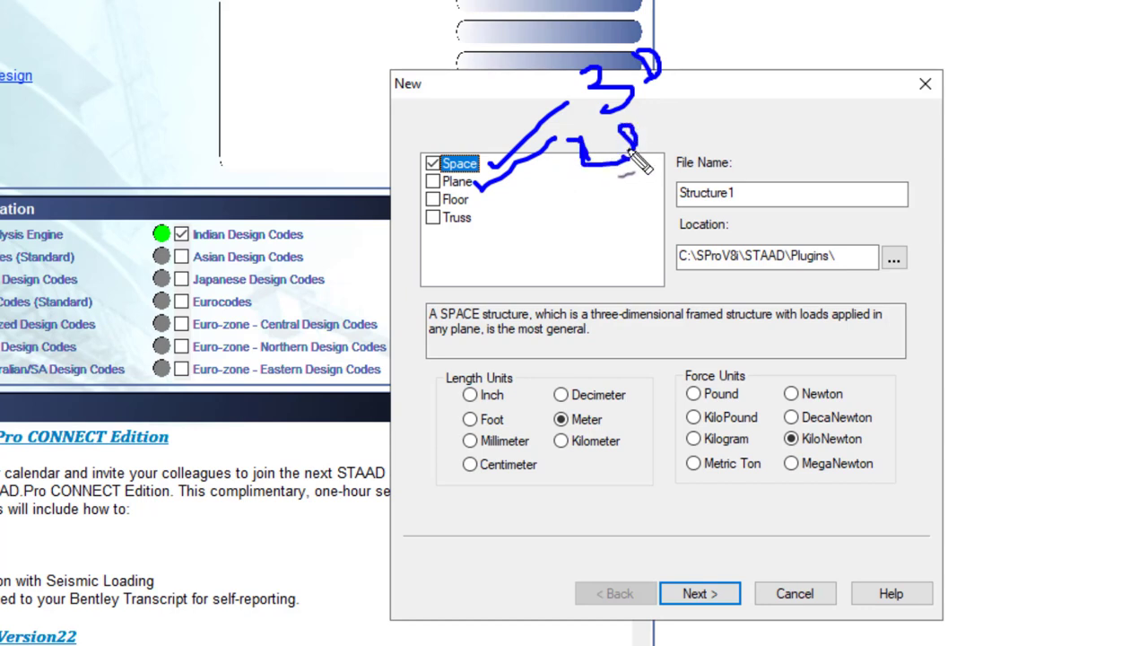
mouse_move(471, 199)
left_mouse_down()
mouse_move(644, 260)
mouse_move(700, 200)
mouse_move(749, 231)
left_mouse_up()
left_click_drag(730, 184, 728, 235)
mouse_move(462, 222)
left_mouse_down()
mouse_move(573, 309)
mouse_move(943, 242)
mouse_move(1050, 192)
mouse_move(877, 261)
left_mouse_up()
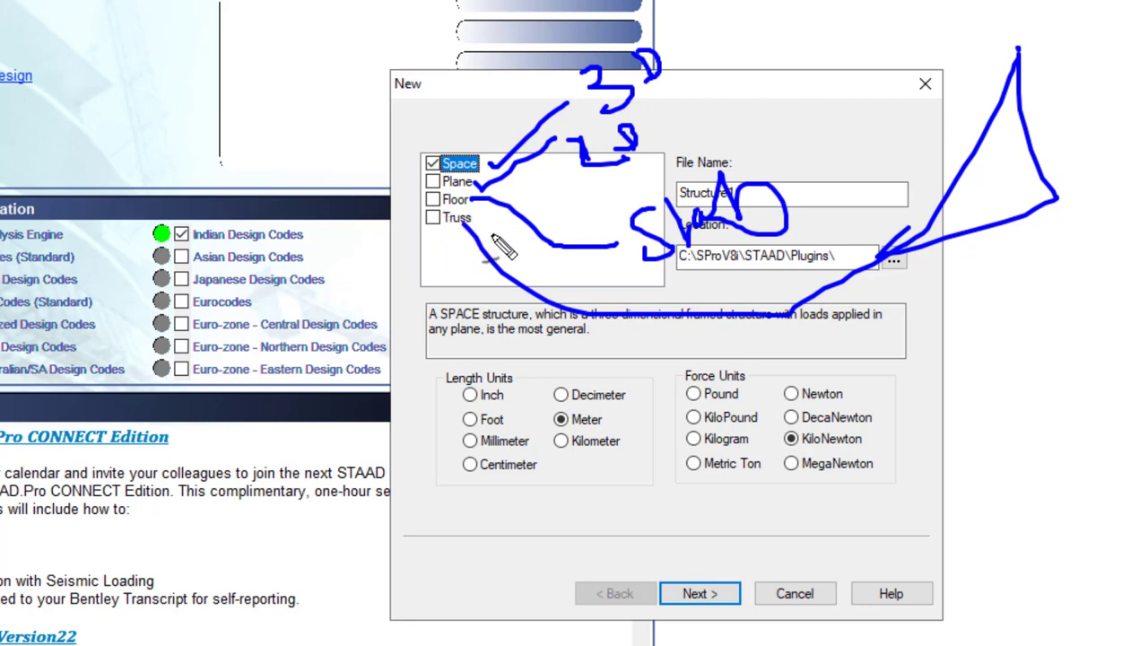
key("Escape")
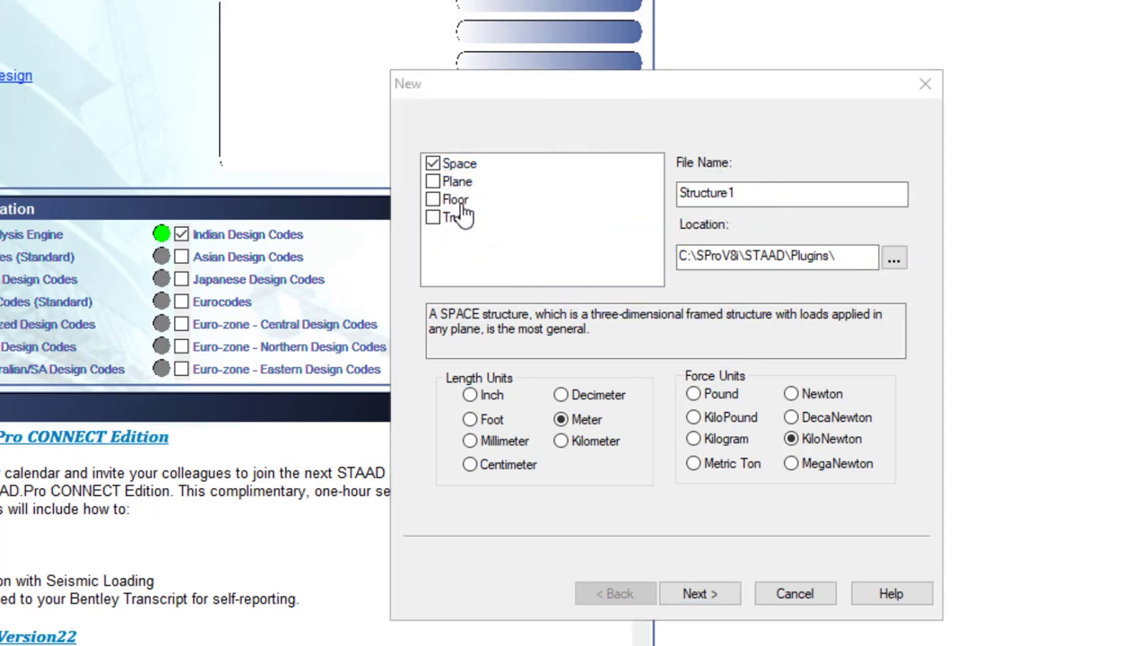
- Try the Plane and Floor types, then pick Space and name the file 'dAY 1'
left_click(434, 182)
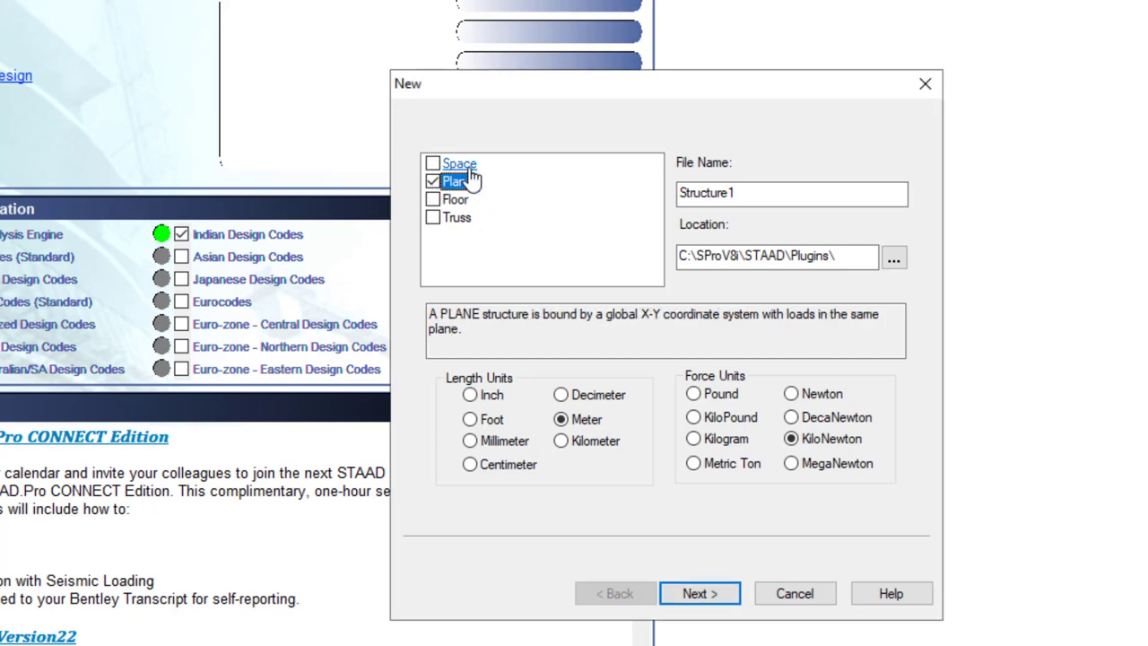
left_click(435, 199)
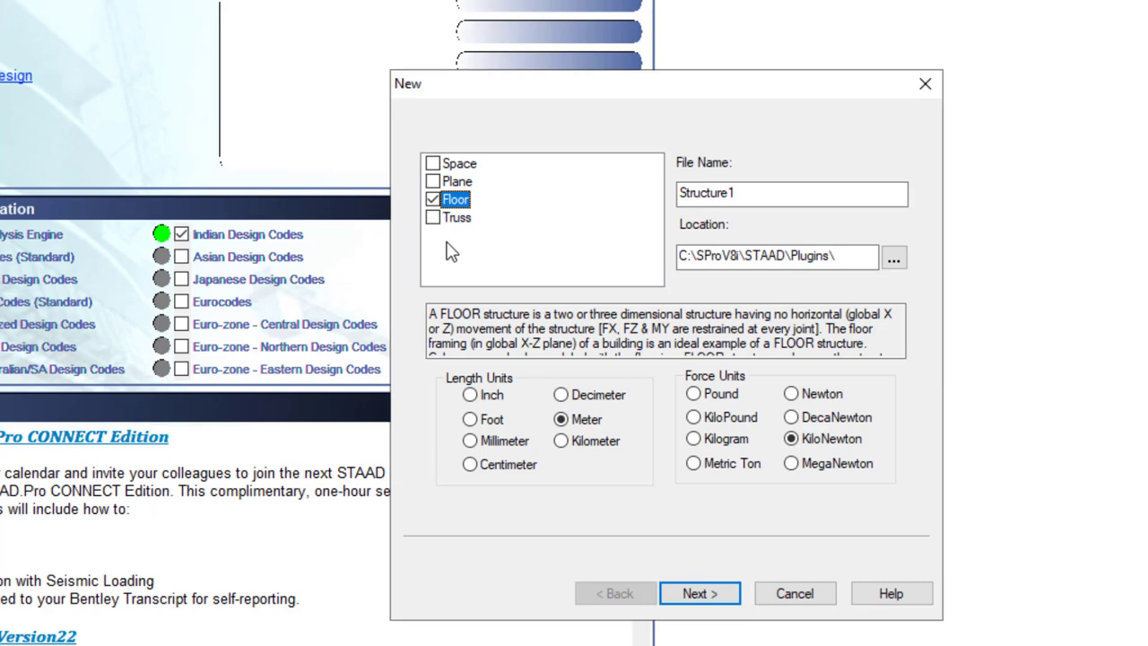
left_click(433, 164)
double_click(756, 192)
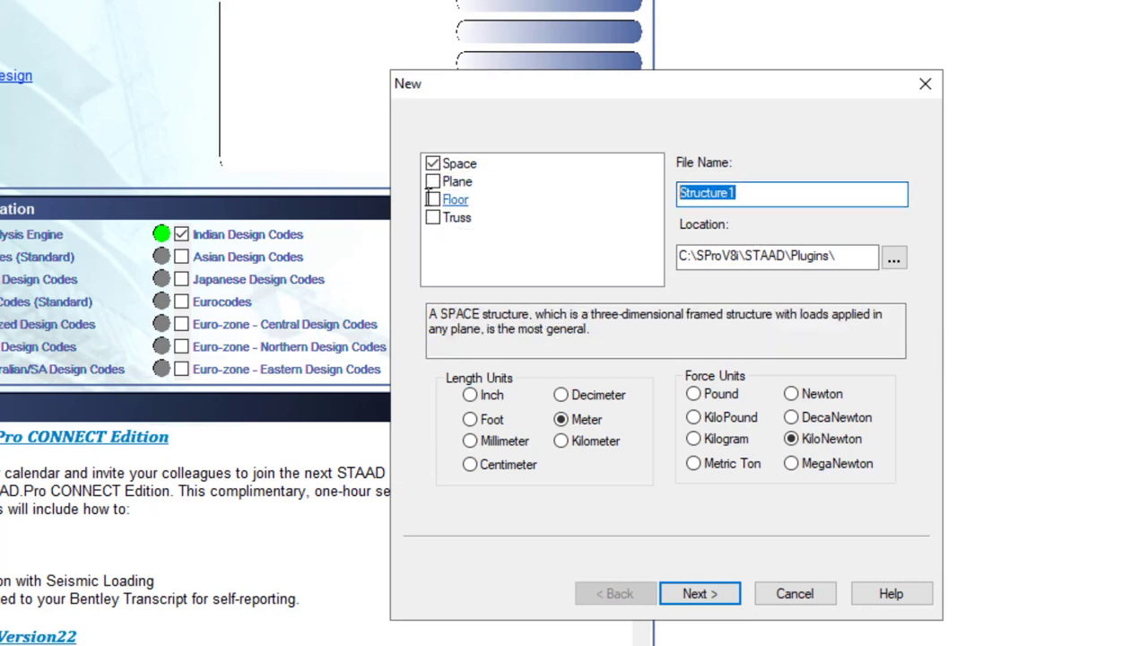
type("dAY ")
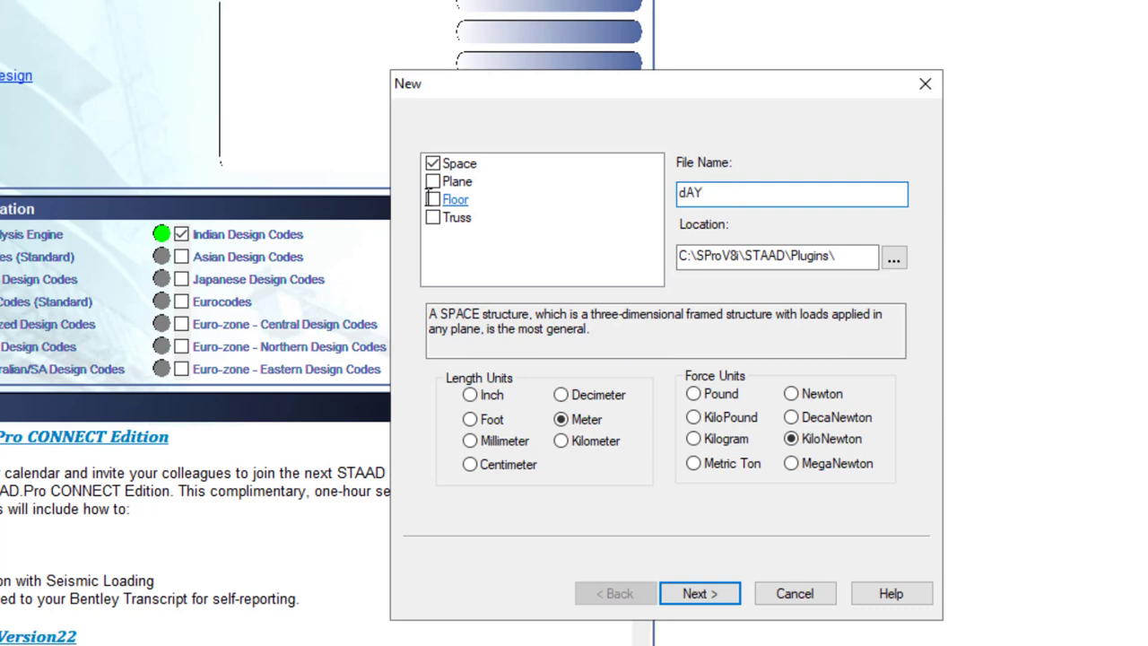
type("1")
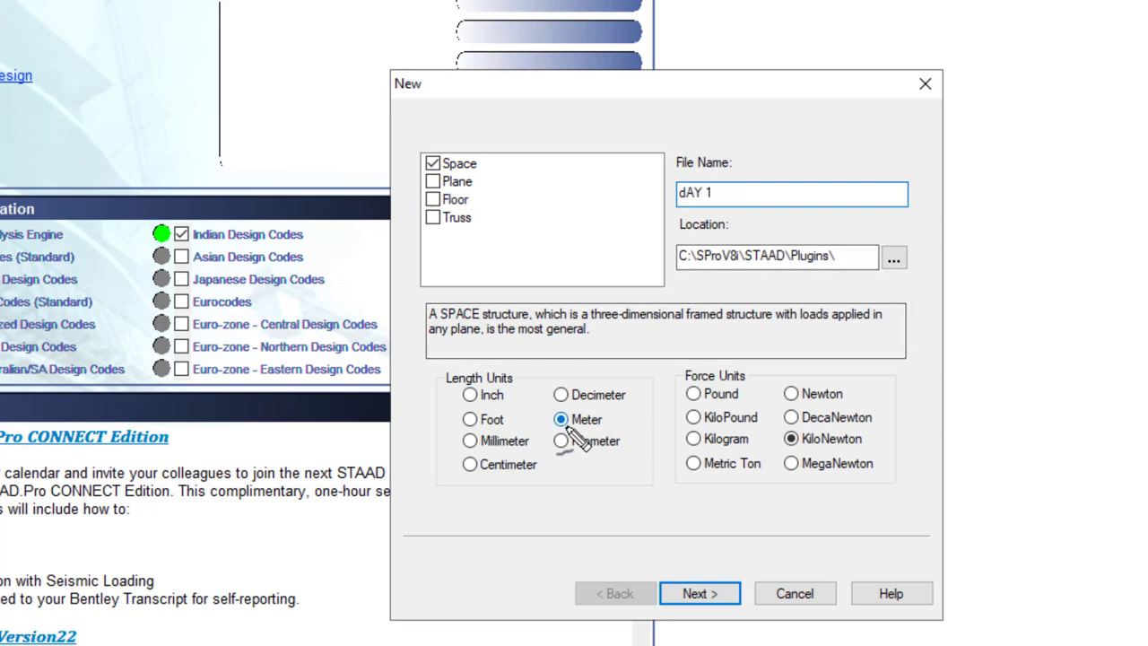
- Keep Meter and KiloNewton as the units and continue to the next setup page
mouse_move(430, 352)
left_mouse_down()
mouse_move(883, 514)
mouse_move(418, 352)
left_mouse_up()
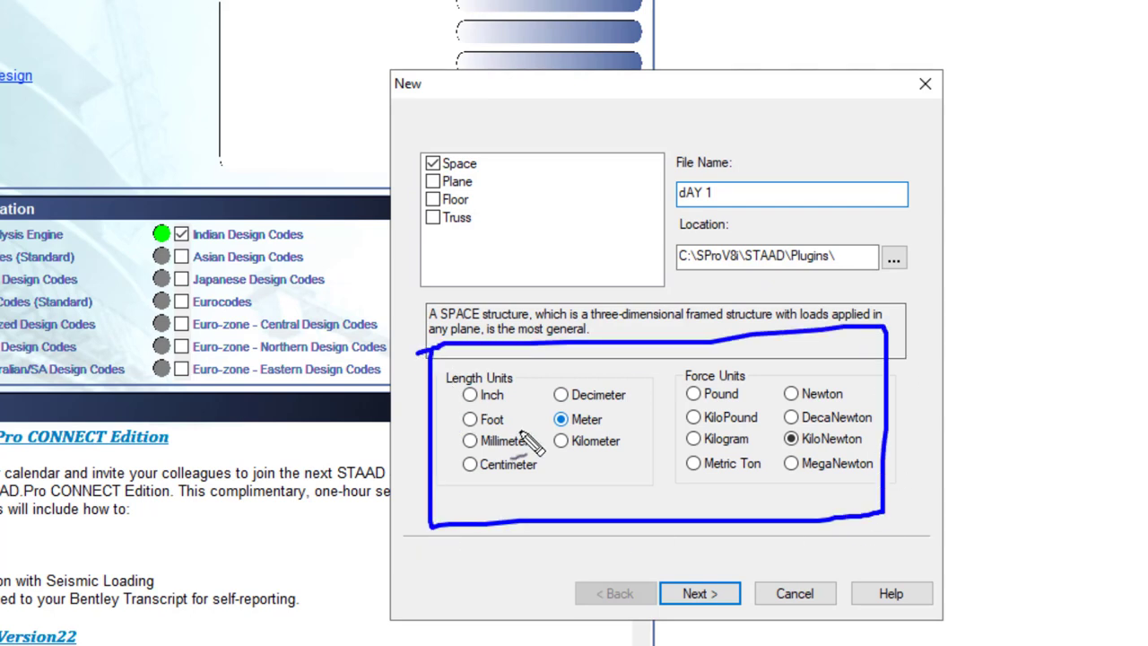
left_click_drag(604, 421, 642, 412)
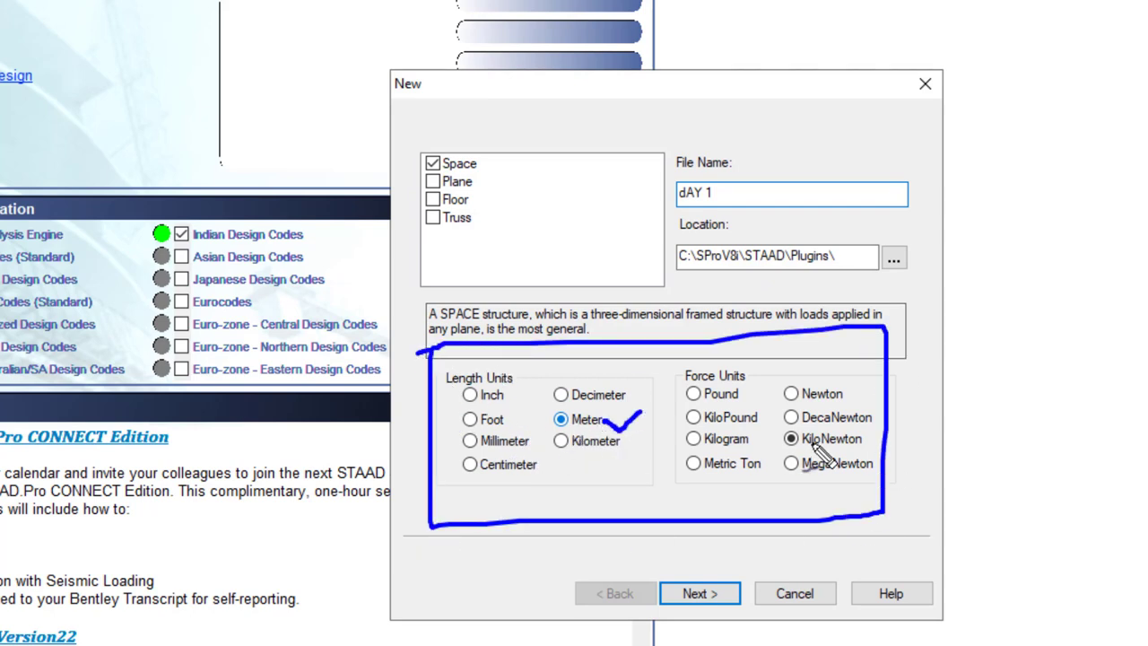
mouse_move(868, 436)
left_mouse_down()
mouse_move(884, 448)
mouse_move(928, 417)
left_mouse_up()
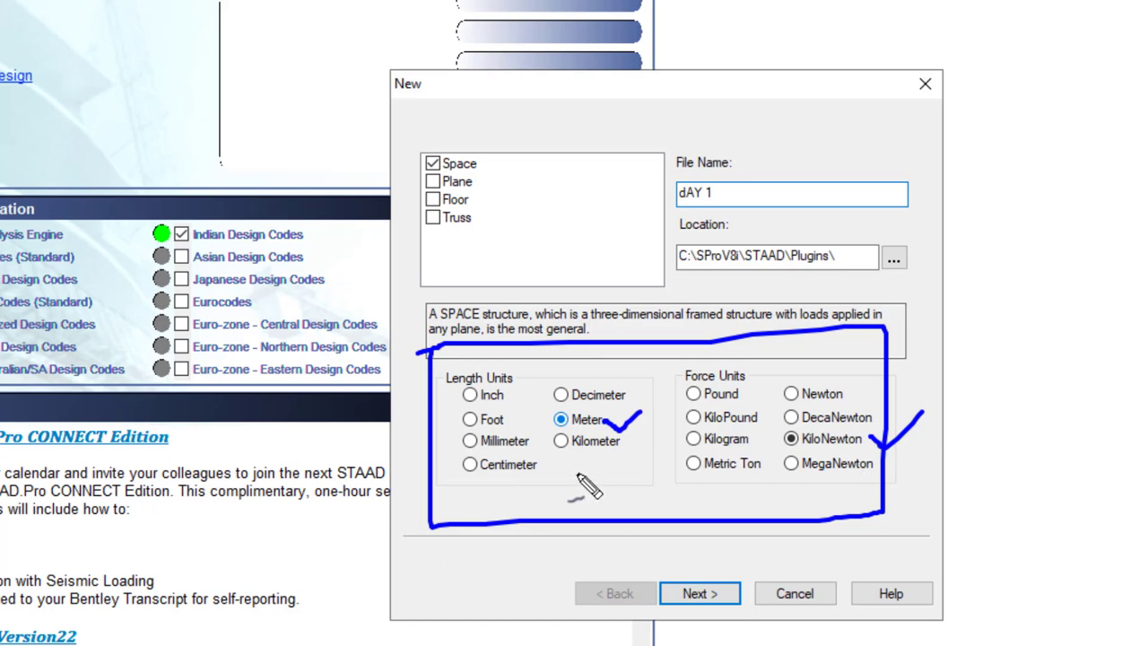
key("Escape")
left_click(734, 595)
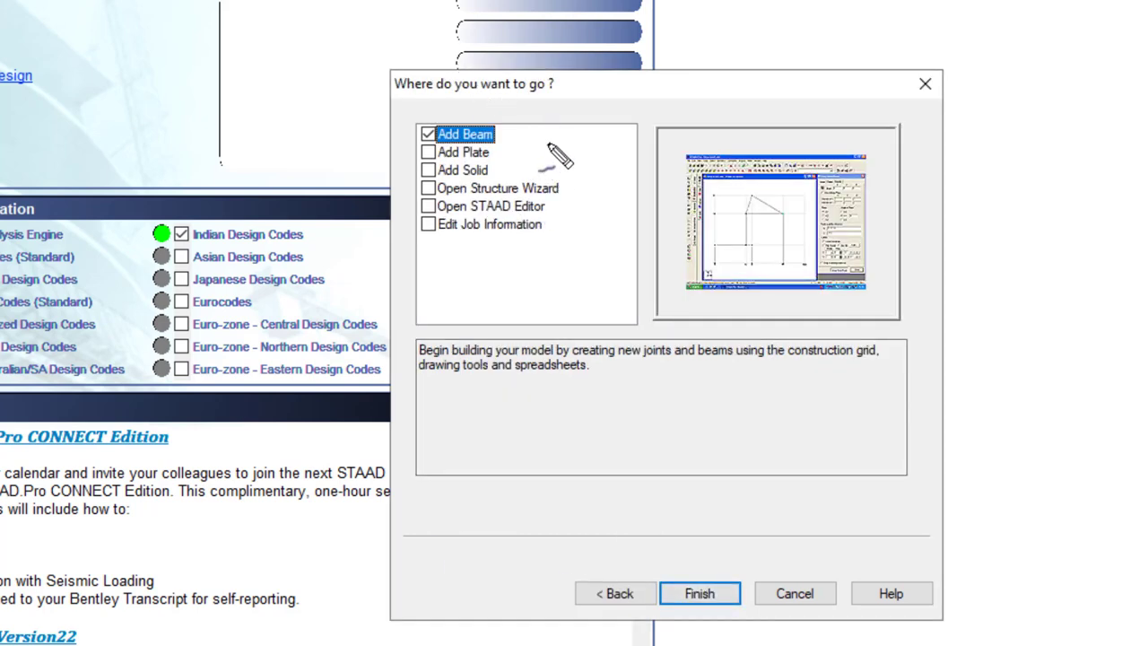
- Annotate the list of starting options, pointing out Add Beam
left_click_drag(540, 128, 571, 257)
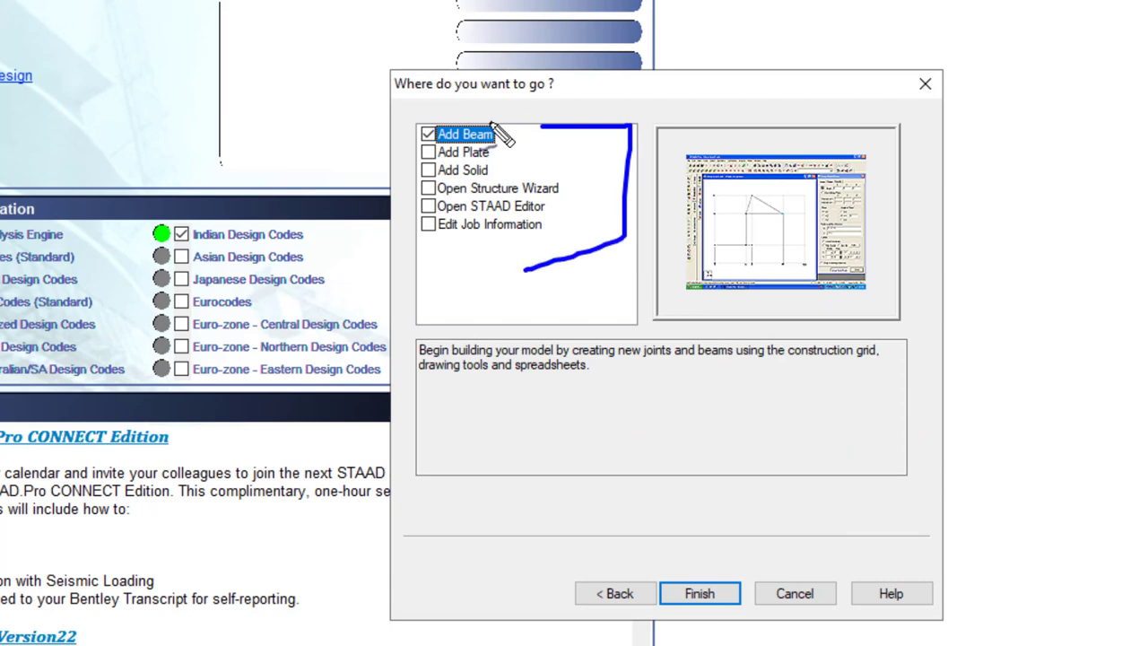
left_click_drag(491, 122, 632, 0)
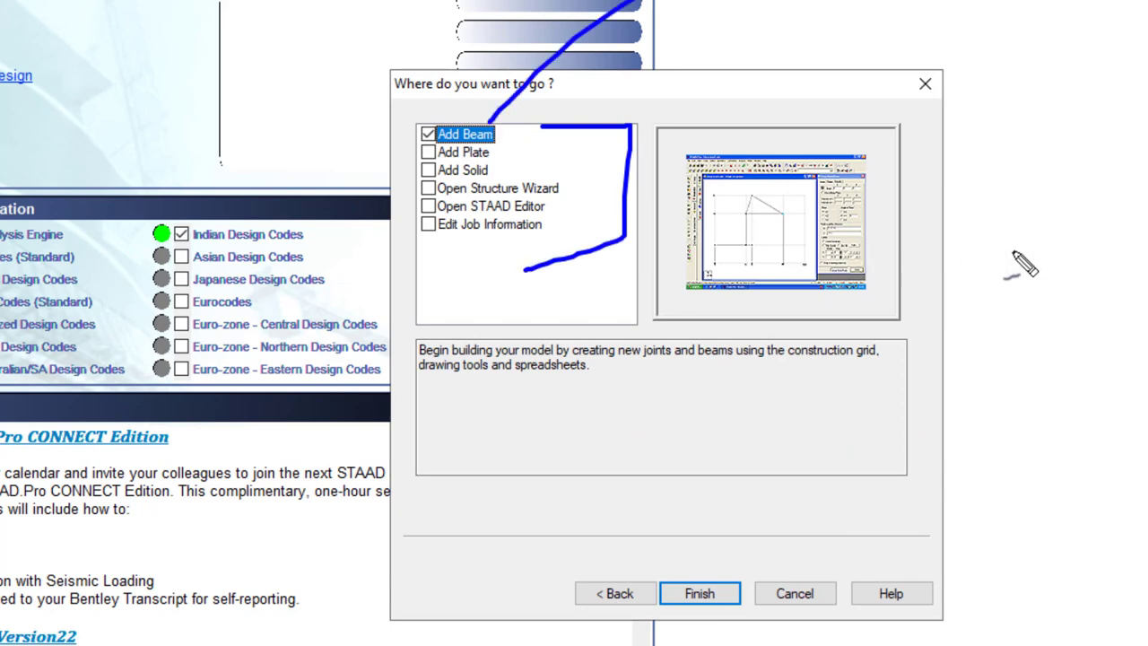
mouse_move(1027, 190)
left_mouse_down()
mouse_move(1065, 169)
mouse_move(1147, 81)
left_mouse_up()
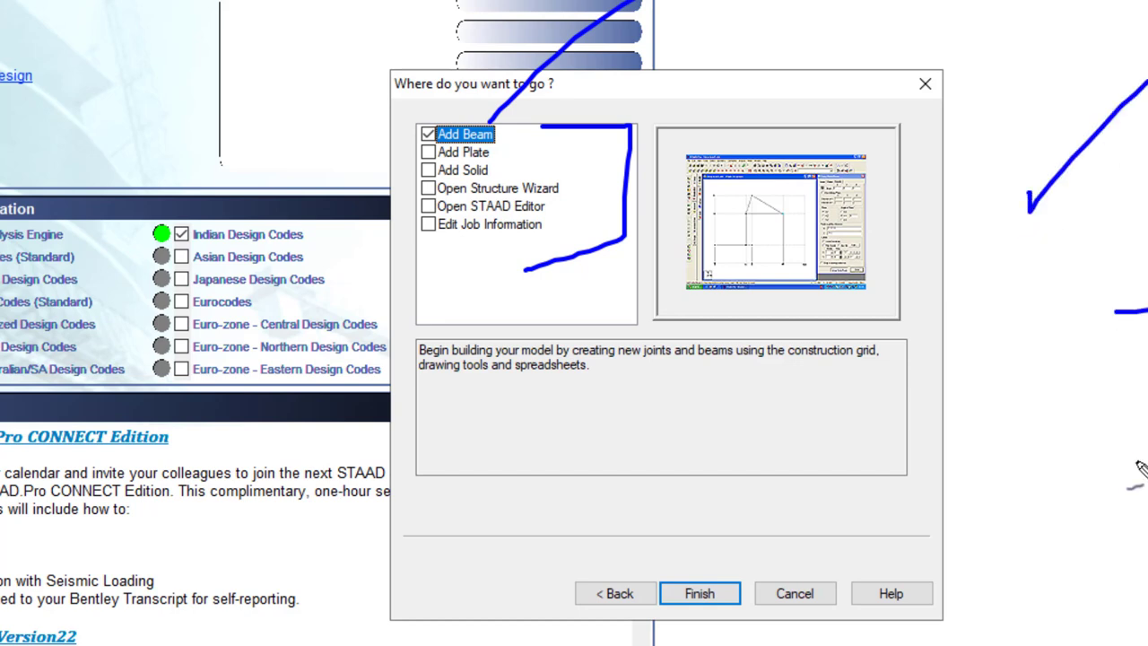
left_click_drag(1147, 350, 1137, 462)
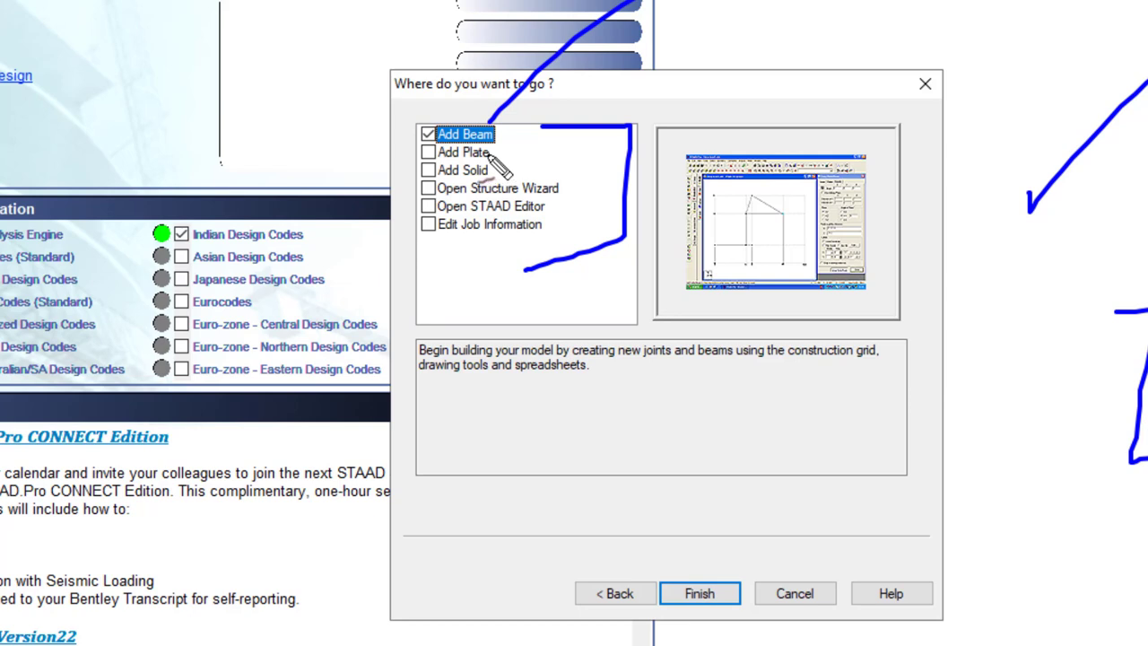
left_click_drag(485, 152, 812, 368)
mouse_move(786, 499)
left_mouse_down()
mouse_move(801, 425)
mouse_move(938, 502)
mouse_move(782, 502)
left_mouse_up()
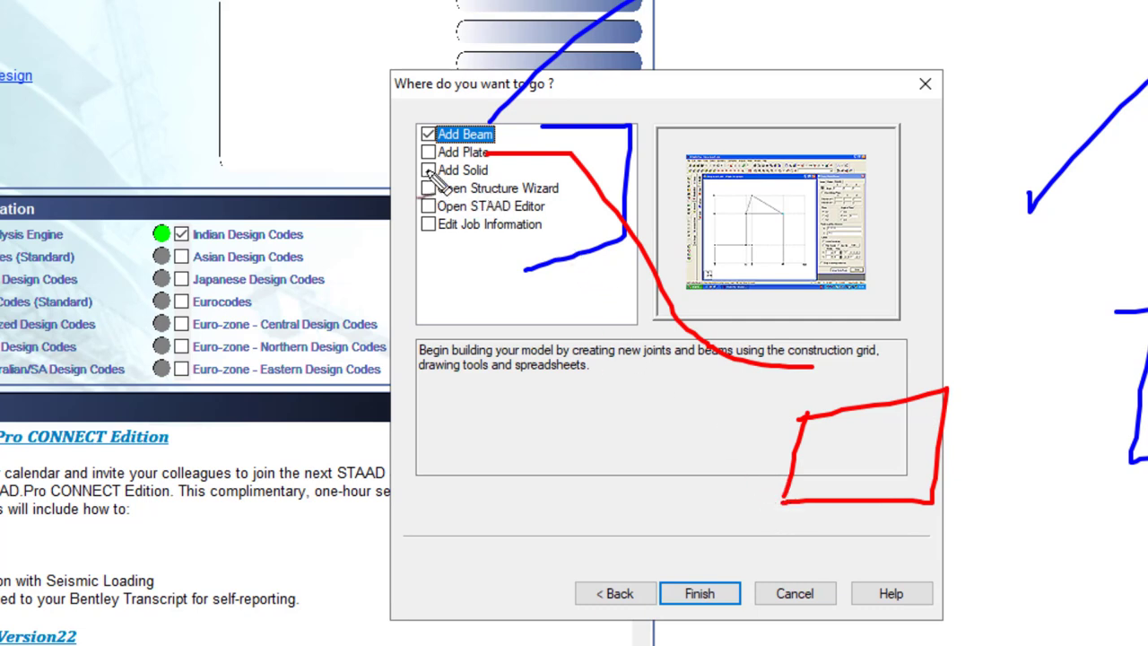
mouse_move(427, 171)
left_mouse_down()
mouse_move(359, 193)
mouse_move(383, 352)
left_mouse_up()
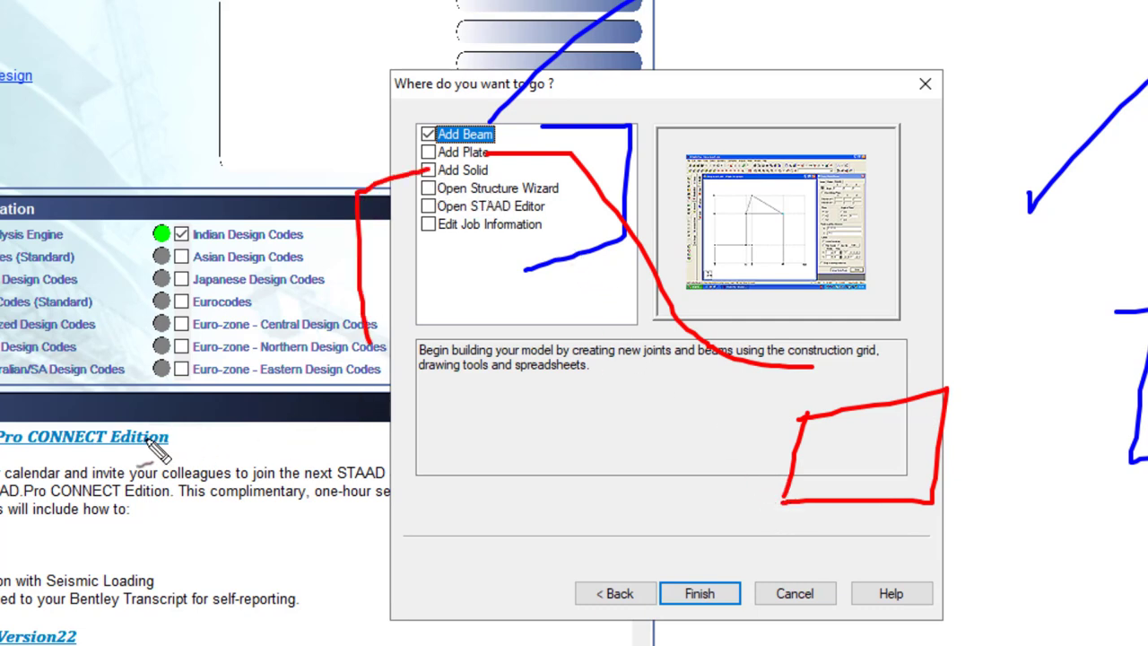
- Finish the wizard with Add Beam chosen so dAY 1.std opens in the modelling workspace
mouse_move(164, 333)
left_mouse_down()
mouse_move(164, 490)
mouse_move(305, 317)
mouse_move(205, 491)
left_mouse_up()
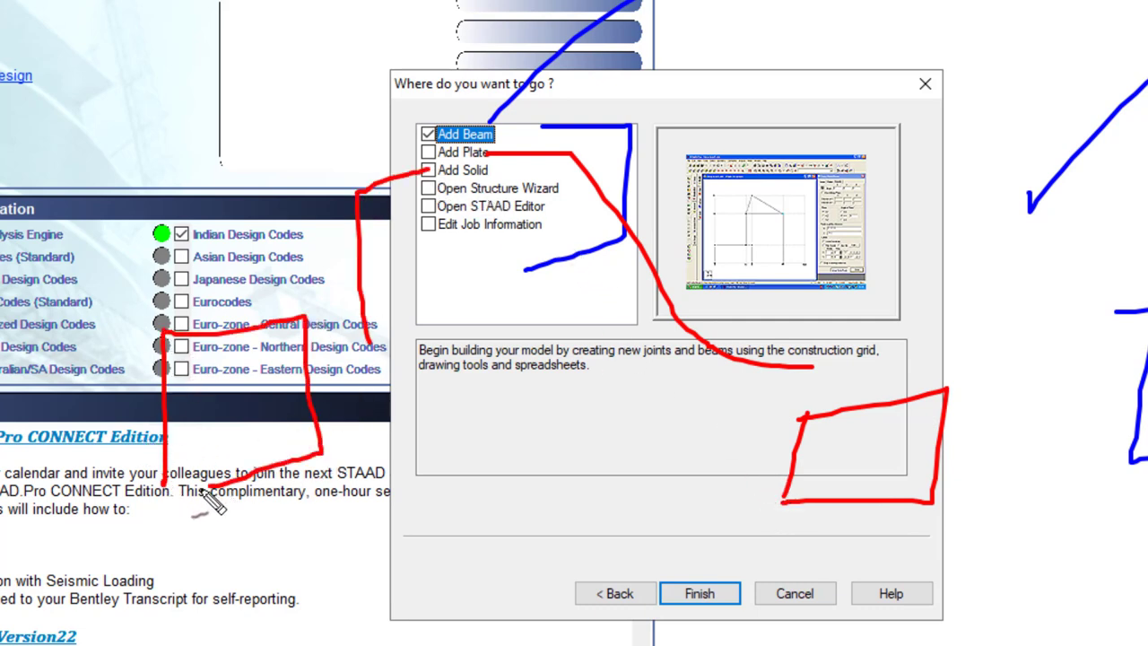
mouse_move(175, 341)
left_mouse_down()
mouse_move(258, 254)
mouse_move(343, 321)
mouse_move(359, 296)
mouse_move(314, 451)
left_mouse_up()
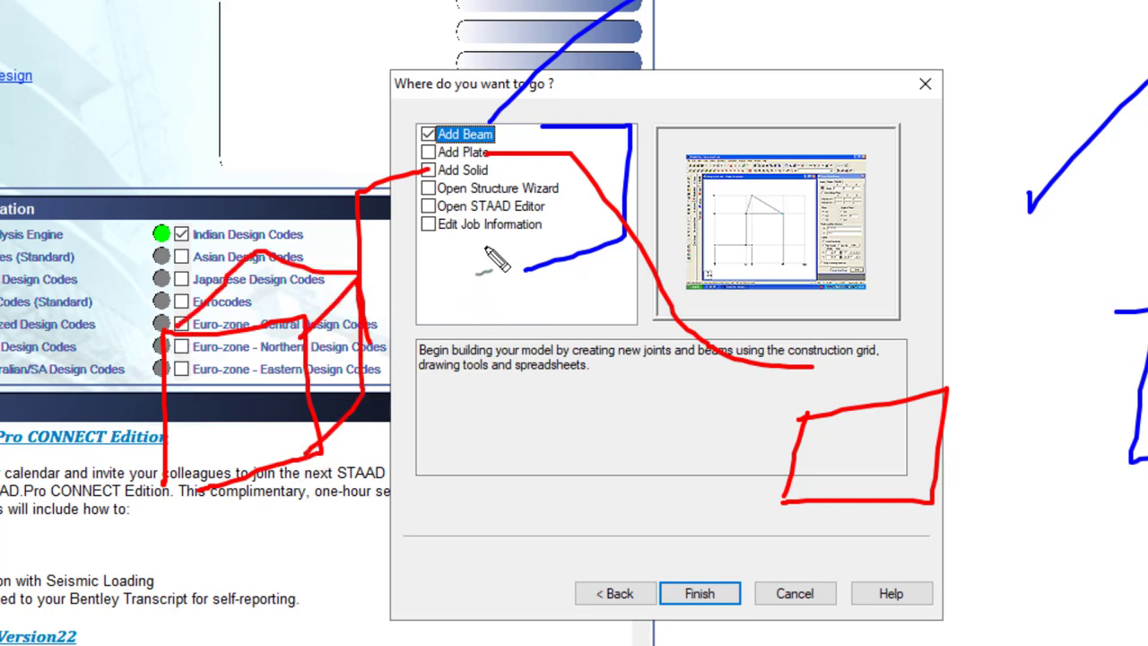
left_click_drag(556, 187, 572, 222)
mouse_move(572, 280)
left_mouse_down()
mouse_move(537, 432)
mouse_move(499, 542)
mouse_move(466, 597)
mouse_move(607, 526)
mouse_move(605, 643)
left_mouse_up()
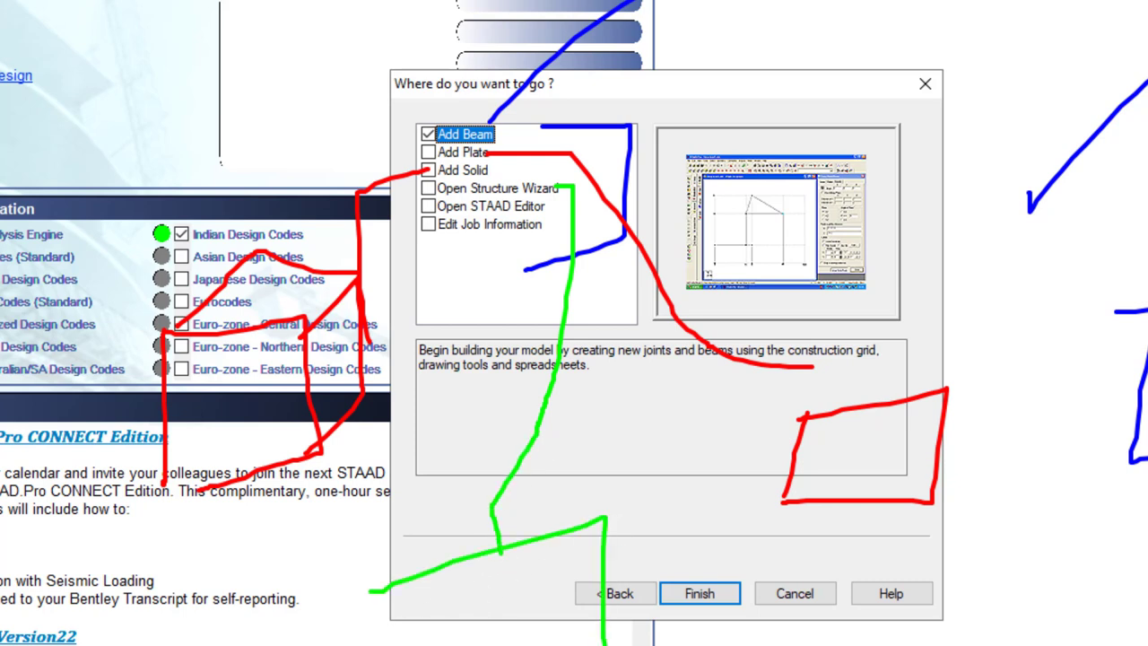
left_click_drag(395, 580, 411, 644)
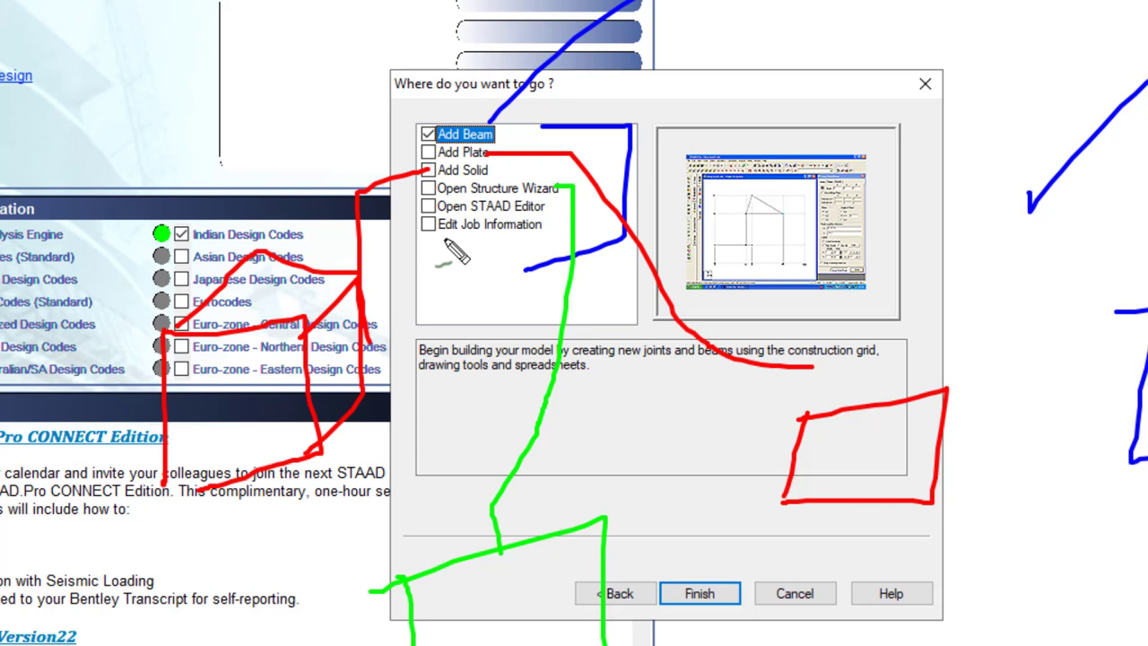
left_click_drag(429, 231, 545, 243)
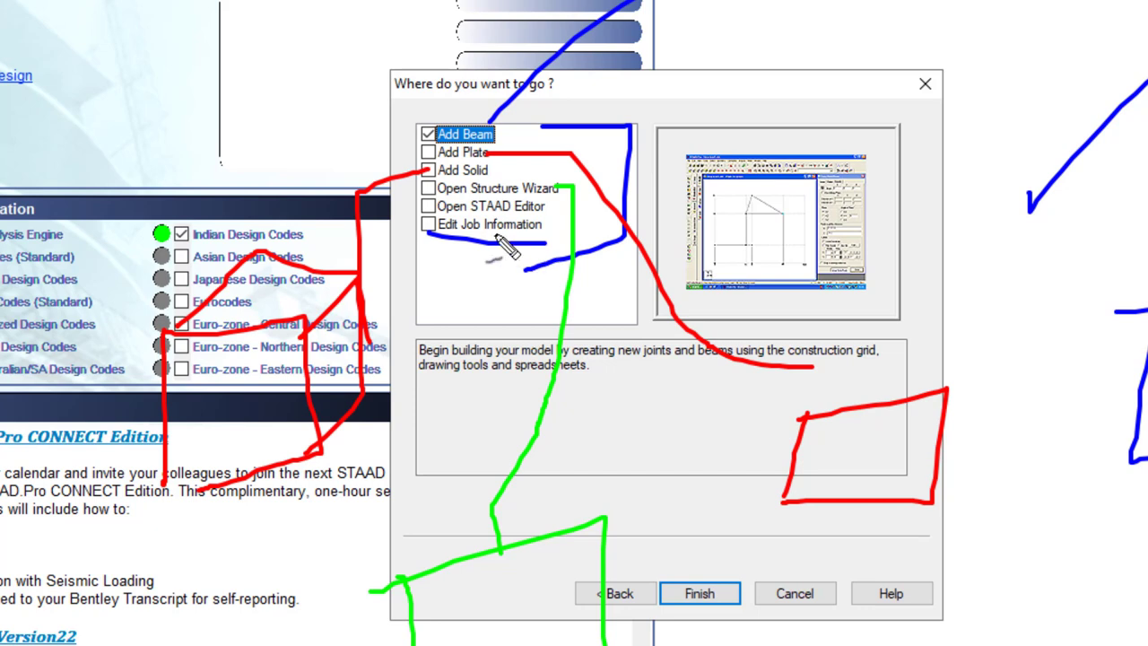
key("Escape")
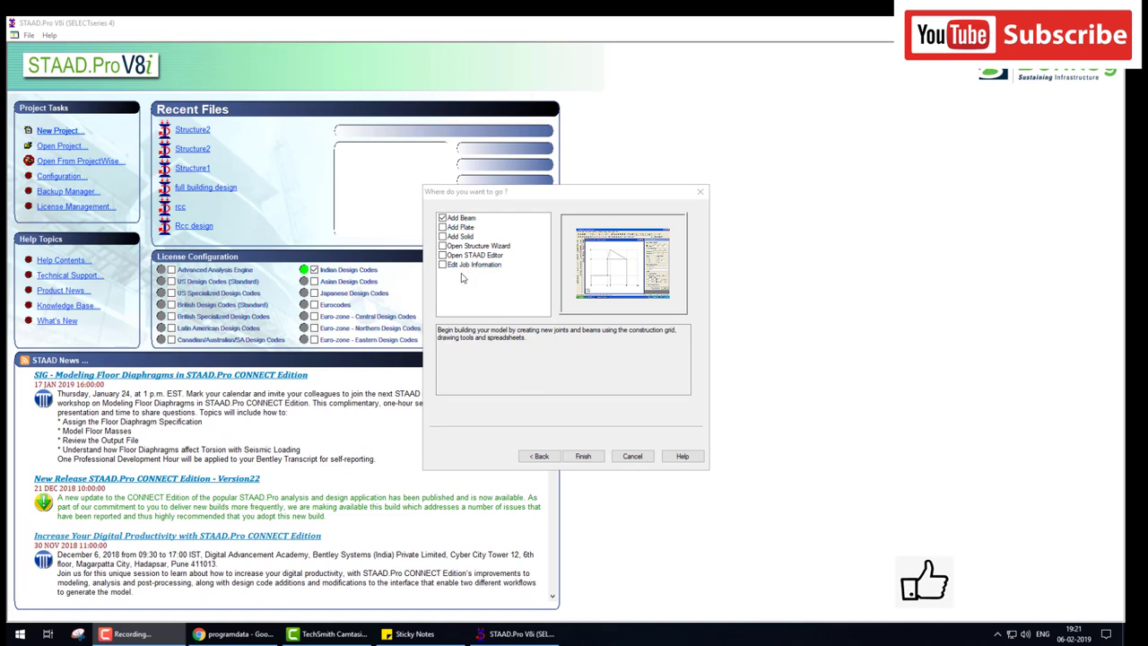
left_click(582, 457)
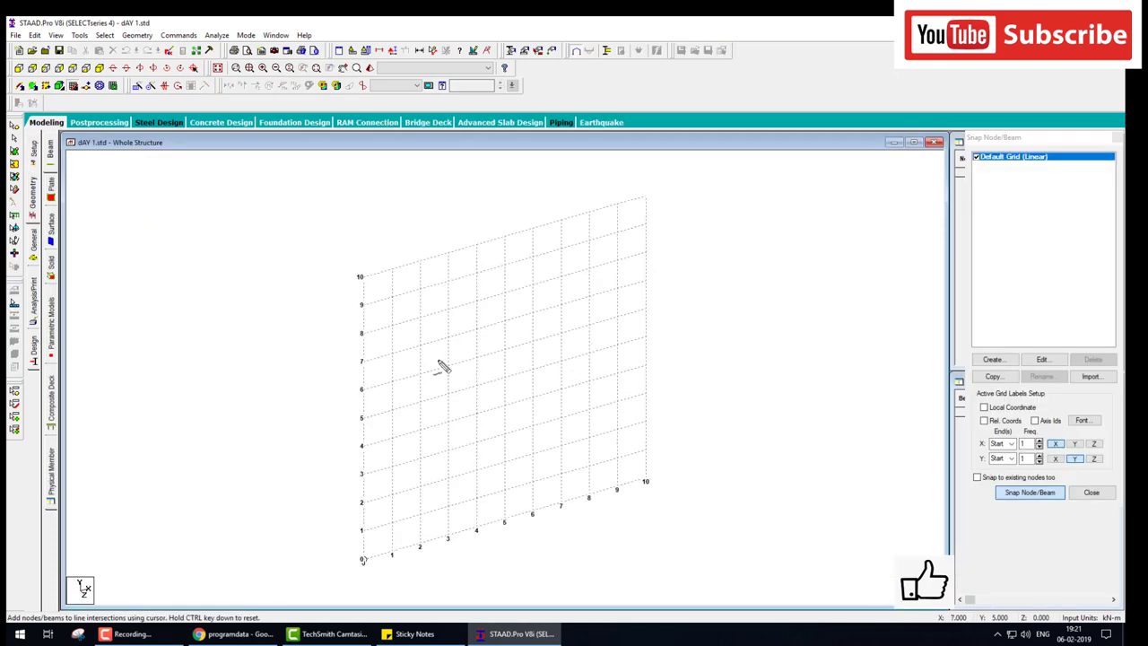
mouse_move(358, 269)
left_mouse_down()
mouse_move(359, 419)
mouse_move(339, 570)
mouse_move(664, 477)
mouse_move(487, 236)
mouse_move(394, 266)
left_mouse_up()
mouse_move(123, 540)
left_mouse_down()
mouse_move(221, 499)
mouse_move(212, 513)
left_mouse_up()
left_click_drag(126, 441, 112, 530)
left_click_drag(134, 492, 113, 530)
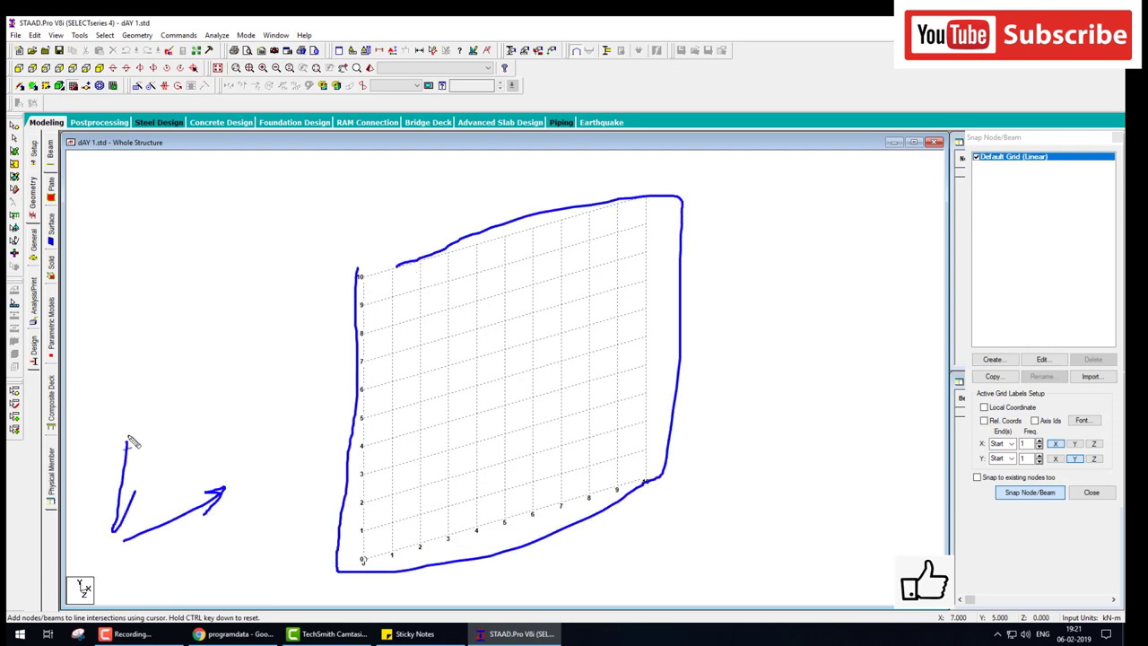
left_click_drag(111, 463, 138, 452)
mouse_move(139, 391)
left_mouse_down()
mouse_move(166, 378)
mouse_move(202, 387)
left_mouse_up()
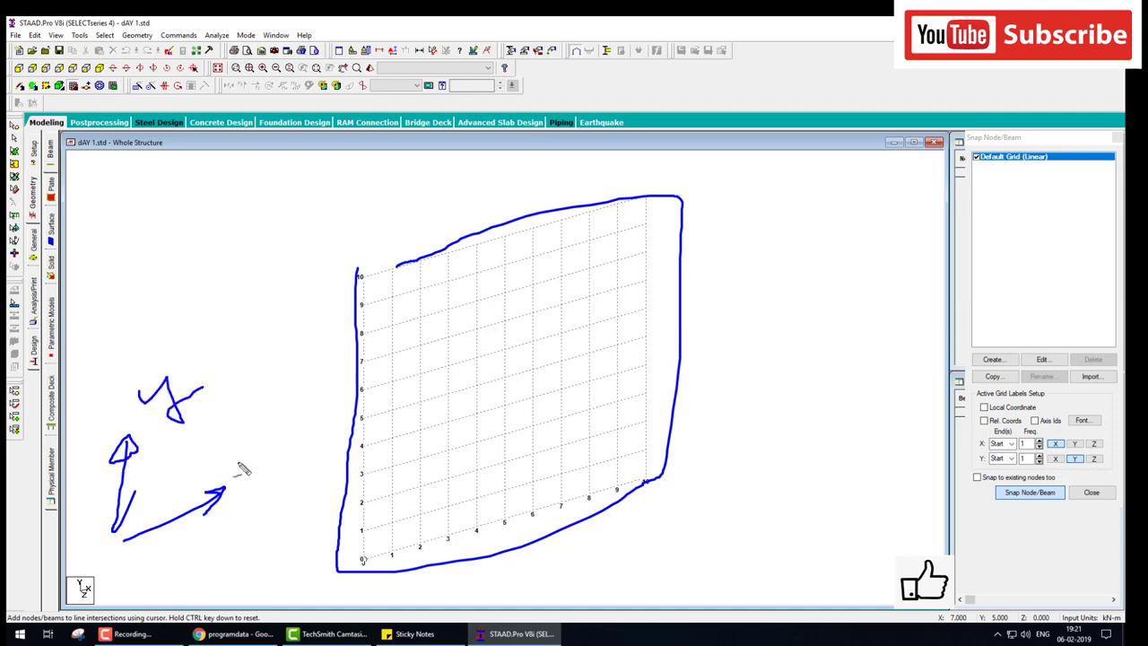
mouse_move(238, 464)
left_mouse_down()
mouse_move(249, 481)
mouse_move(288, 476)
left_mouse_up()
left_click_drag(126, 539, 210, 594)
left_click_drag(230, 576, 279, 581)
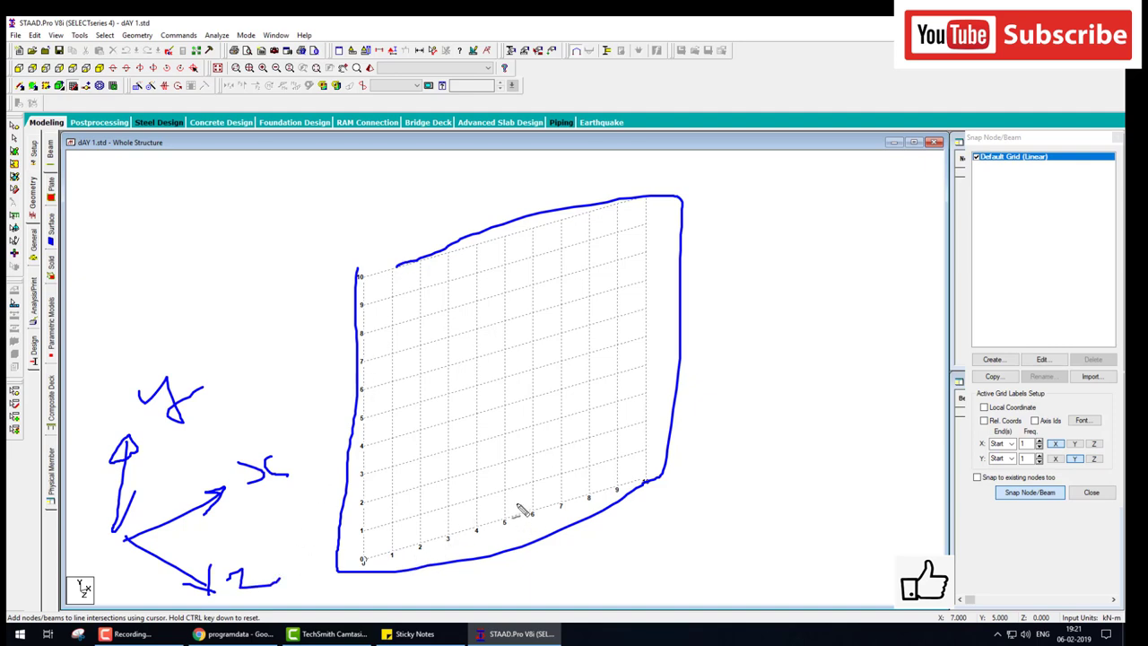
mouse_move(512, 484)
left_mouse_down()
mouse_move(512, 504)
mouse_move(526, 487)
left_mouse_up()
mouse_move(381, 395)
left_mouse_down()
mouse_move(383, 419)
mouse_move(396, 397)
left_mouse_up()
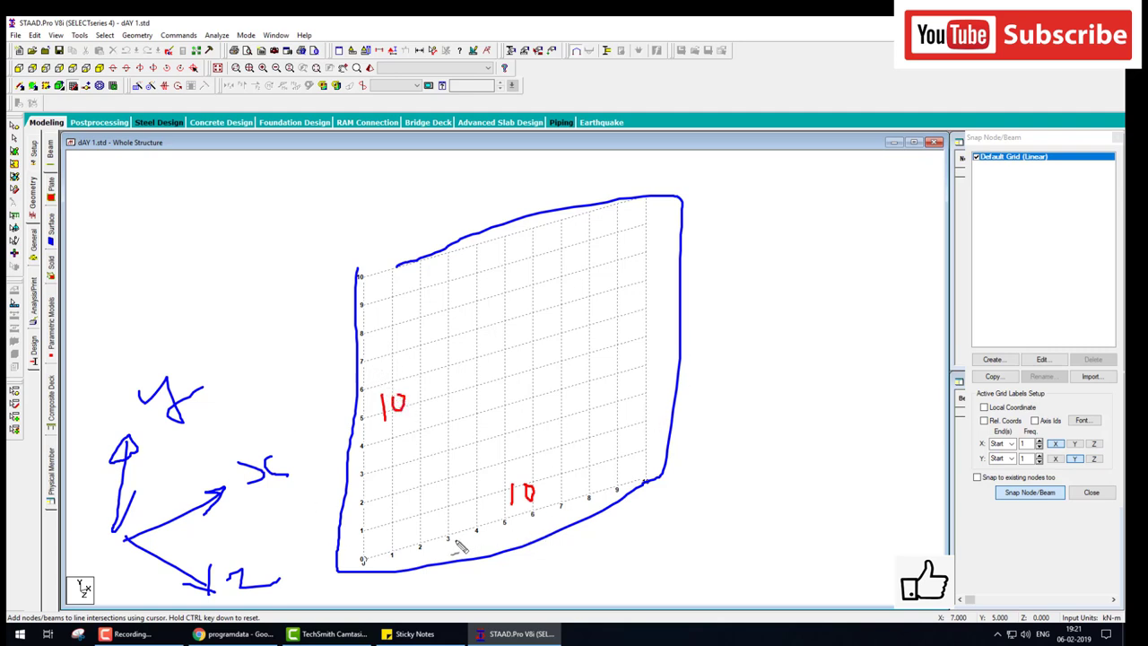
mouse_move(449, 539)
left_mouse_down()
mouse_move(461, 560)
mouse_move(480, 544)
mouse_move(476, 557)
left_mouse_up()
- Draw five connected beams zig-zagging across the snap grid, then mark them up on screen
key("Escape")
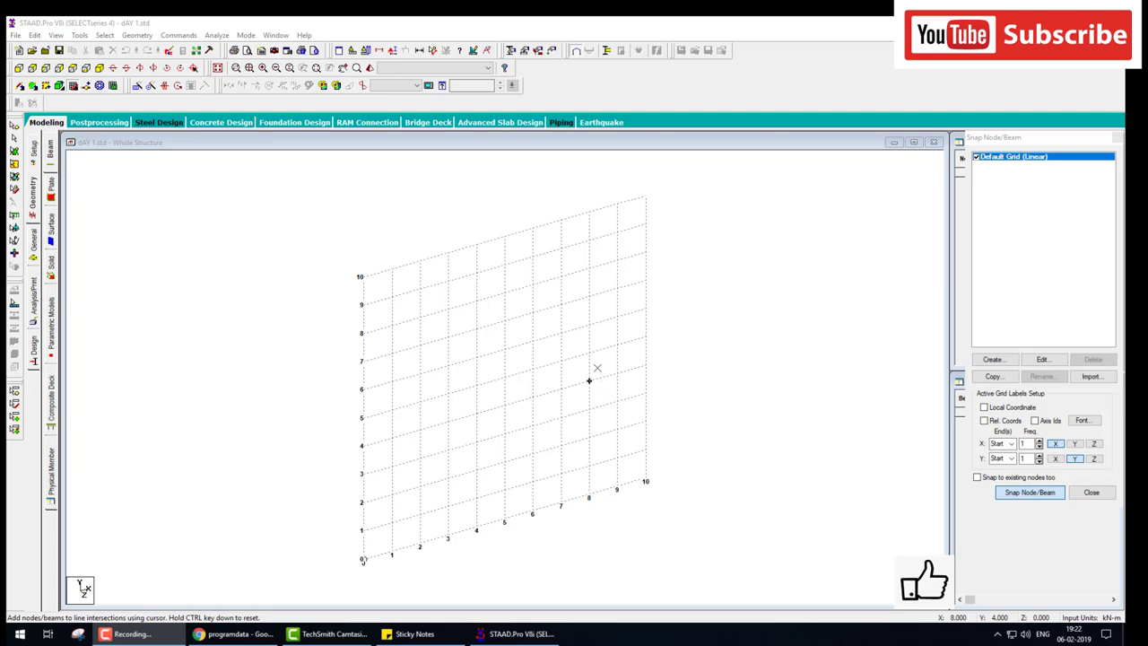
left_click(421, 429)
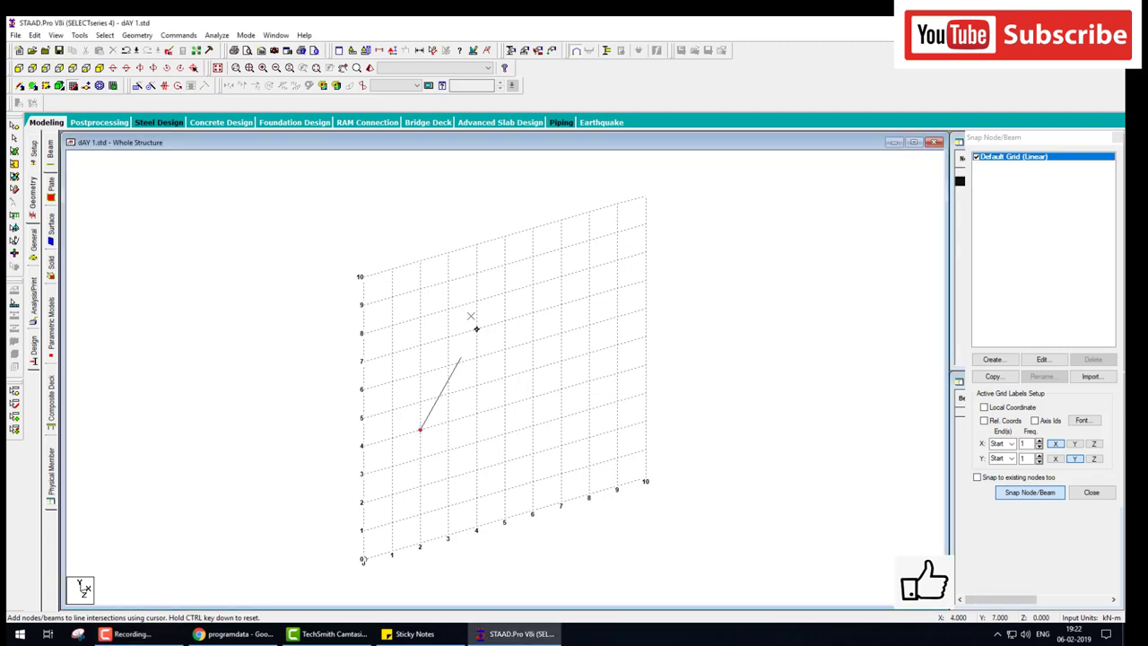
left_click(477, 301)
left_click(561, 445)
left_click(476, 497)
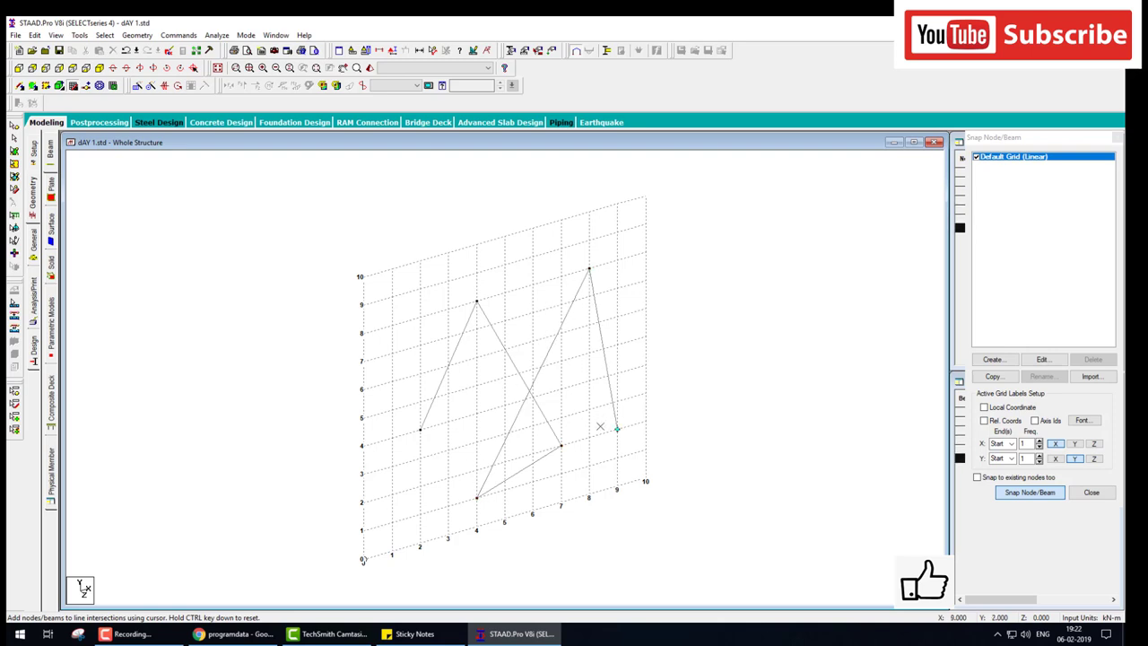
left_click(616, 429)
key("Escape")
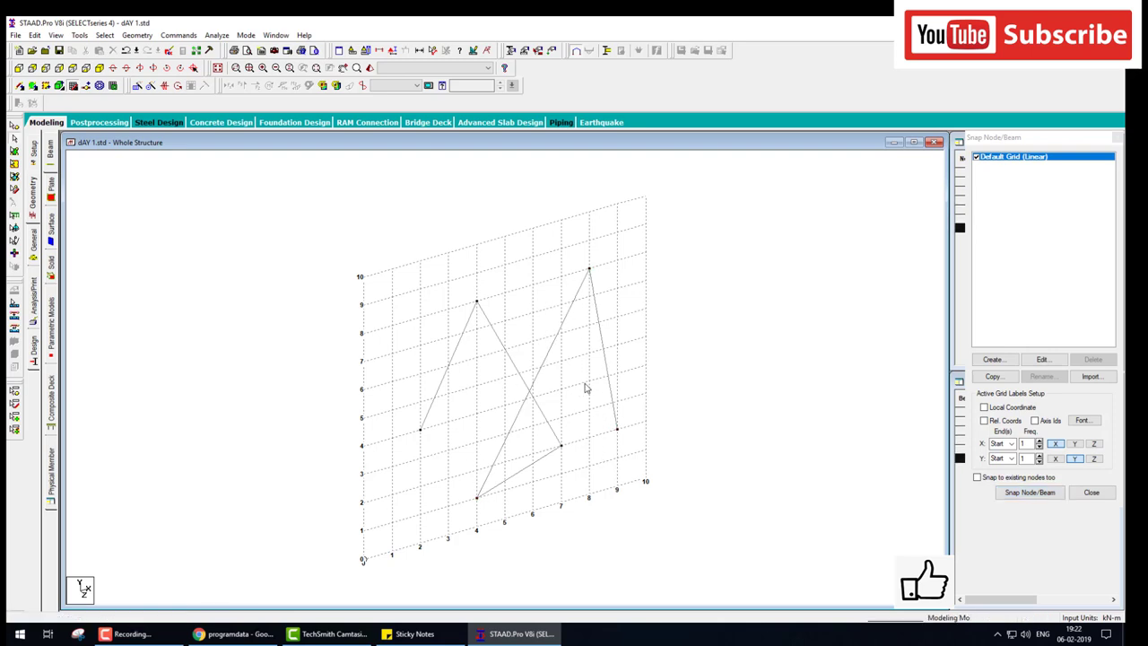
mouse_move(714, 258)
left_mouse_down()
mouse_move(716, 328)
mouse_move(750, 254)
left_mouse_up()
mouse_move(715, 297)
left_mouse_down()
mouse_move(732, 290)
mouse_move(751, 323)
mouse_move(768, 320)
left_mouse_up()
left_click_drag(815, 288, 834, 317)
mouse_move(694, 362)
left_mouse_down()
mouse_move(853, 244)
mouse_move(679, 362)
left_mouse_up()
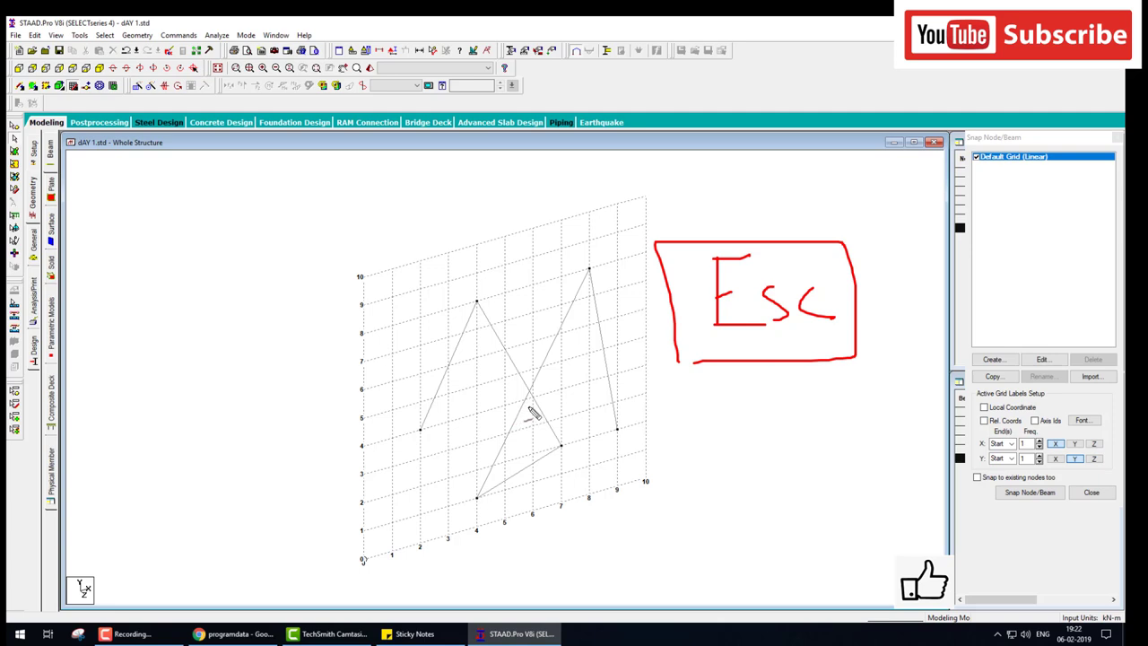
- Window-select the whole zigzag model so all five beams are highlighted
key("Escape")
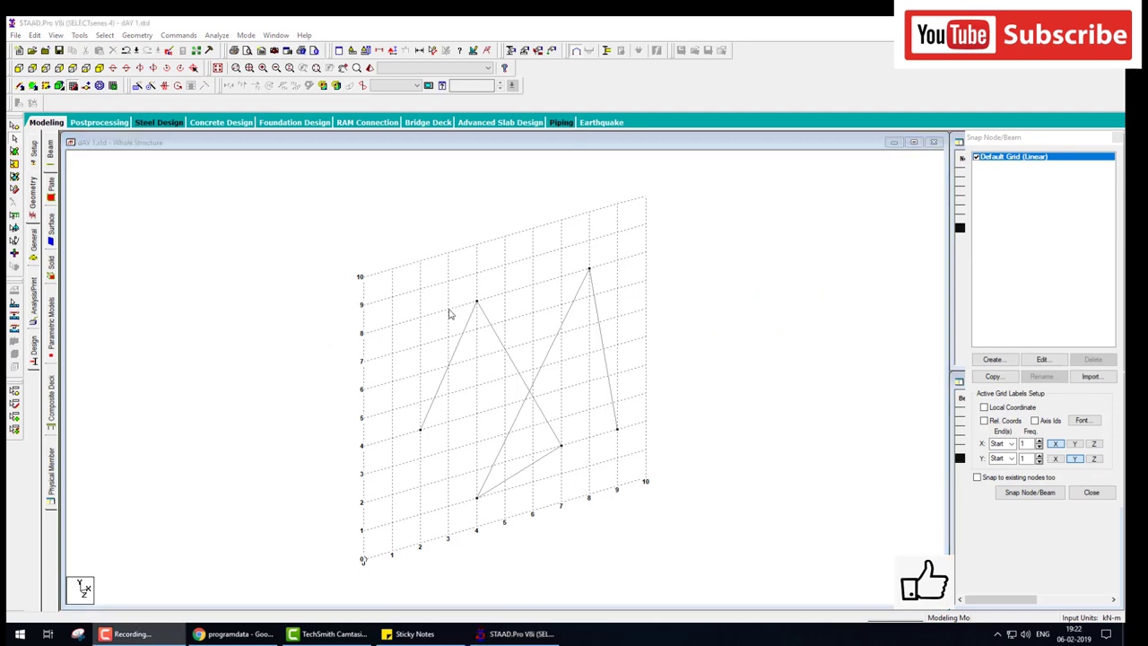
mouse_move(349, 254)
left_mouse_down()
mouse_move(348, 572)
mouse_move(750, 335)
mouse_move(409, 260)
left_mouse_up()
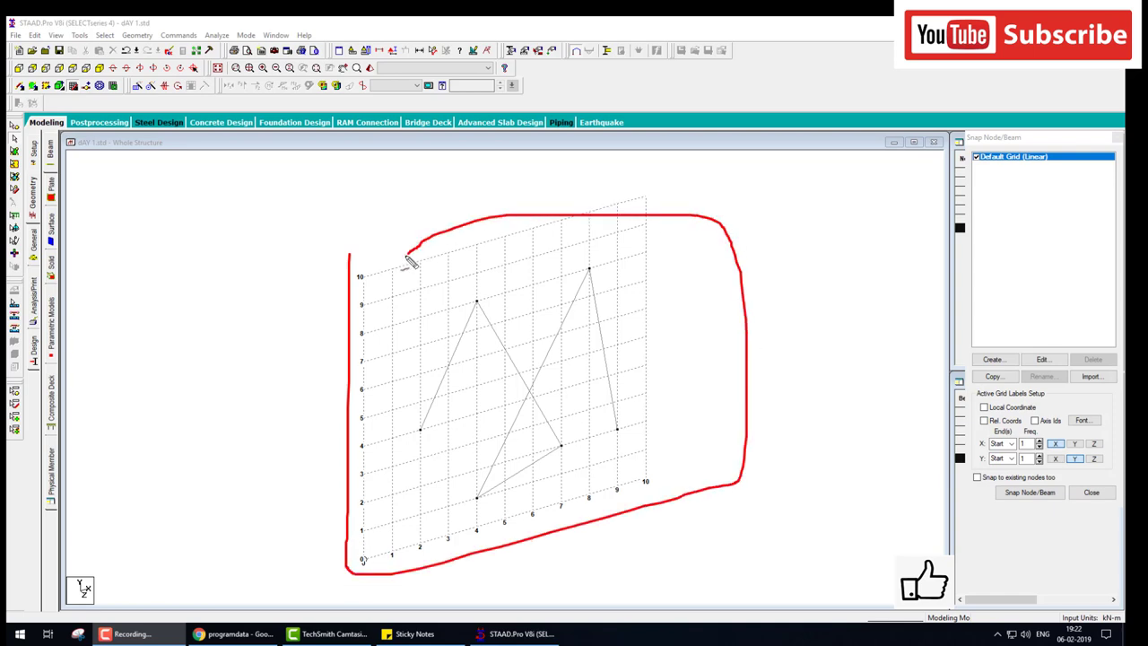
mouse_move(9, 124)
left_mouse_down()
mouse_move(68, 125)
mouse_move(75, 470)
mouse_move(57, 513)
mouse_move(9, 244)
mouse_move(11, 130)
left_mouse_up()
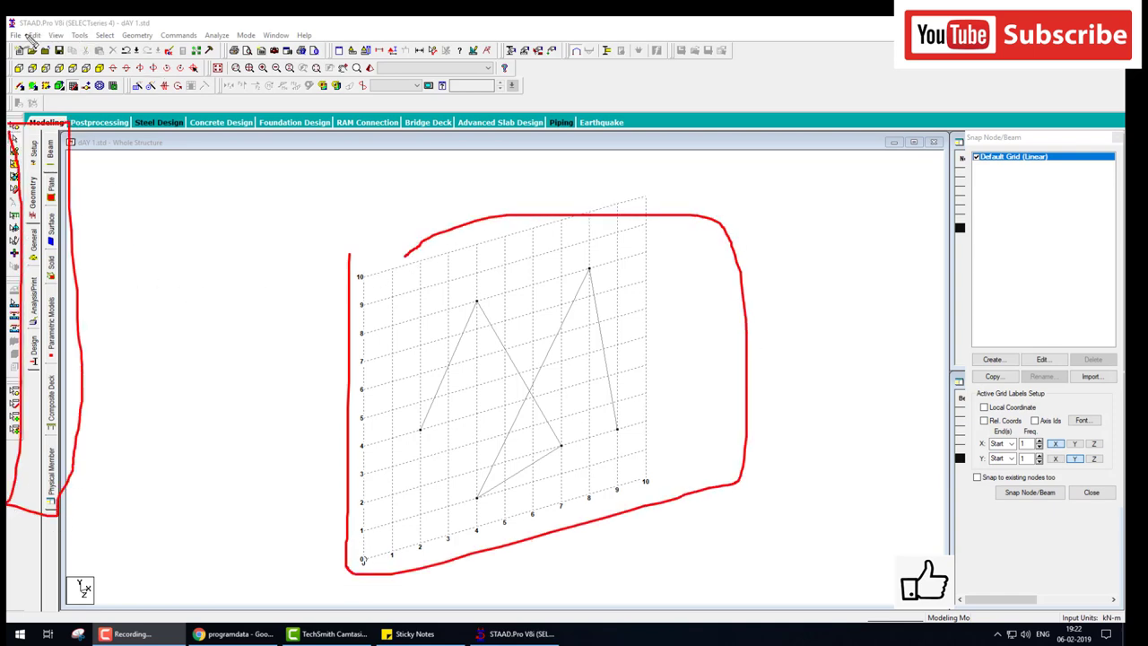
mouse_move(31, 35)
left_mouse_down()
mouse_move(699, 40)
mouse_move(358, 124)
mouse_move(125, 124)
left_mouse_up()
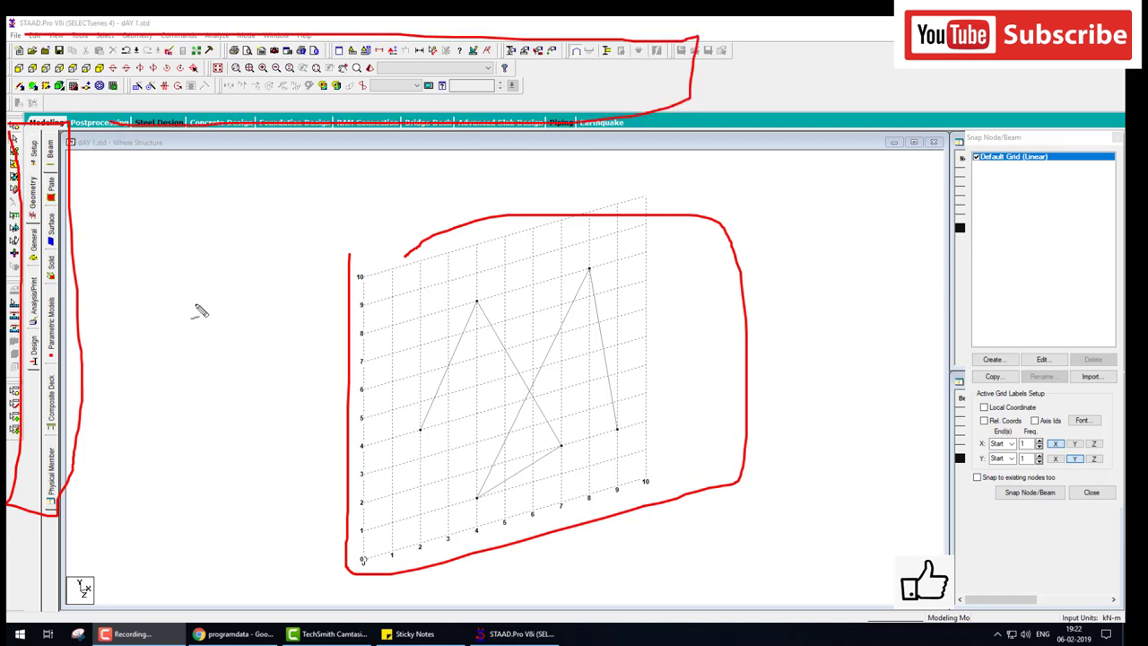
mouse_move(136, 217)
left_mouse_down()
mouse_move(167, 260)
mouse_move(185, 459)
left_mouse_up()
left_click_drag(902, 185, 749, 581)
left_click_drag(296, 204, 191, 432)
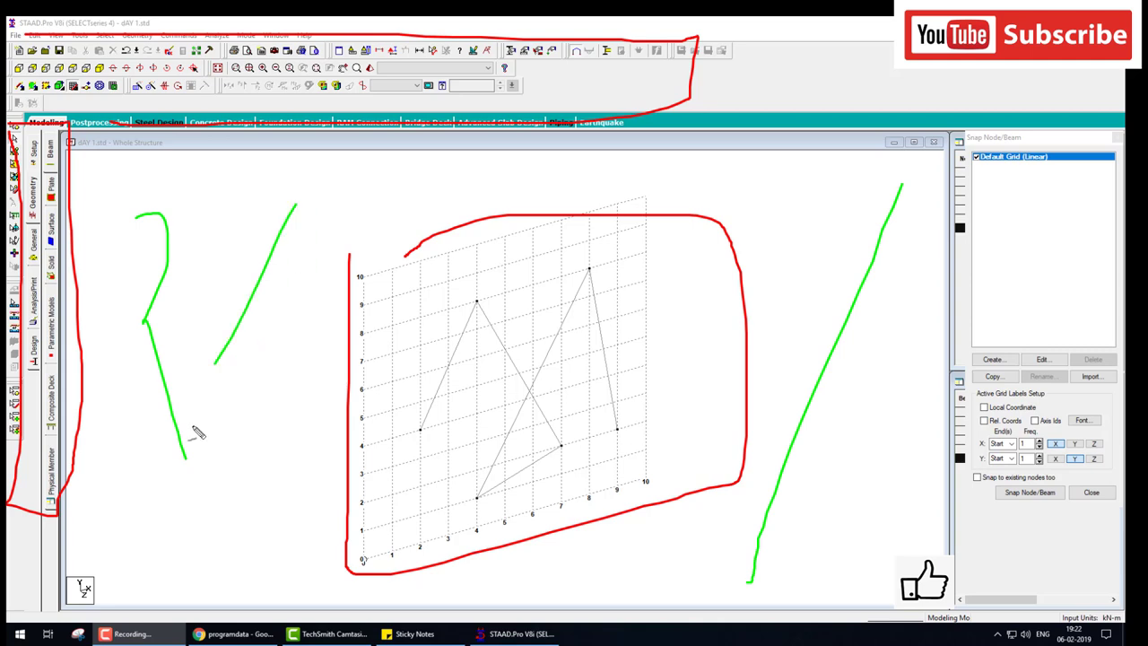
mouse_move(956, 132)
left_mouse_down()
mouse_move(991, 639)
mouse_move(1122, 134)
mouse_move(929, 130)
left_mouse_up()
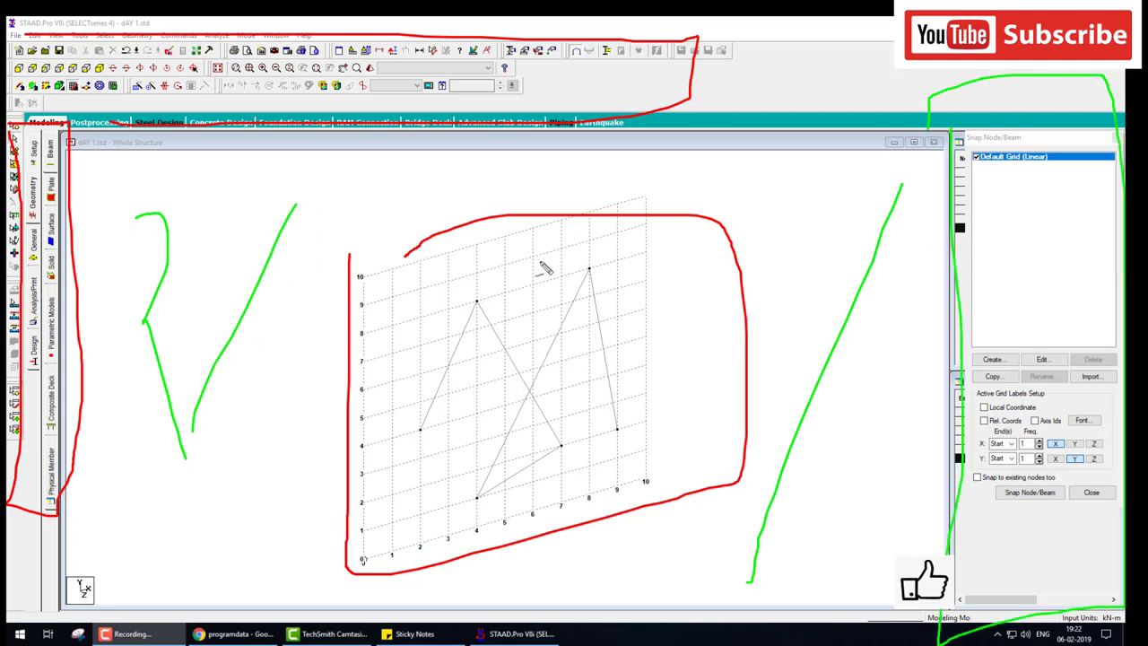
mouse_move(543, 255)
left_mouse_down()
mouse_move(535, 286)
mouse_move(951, 191)
left_mouse_up()
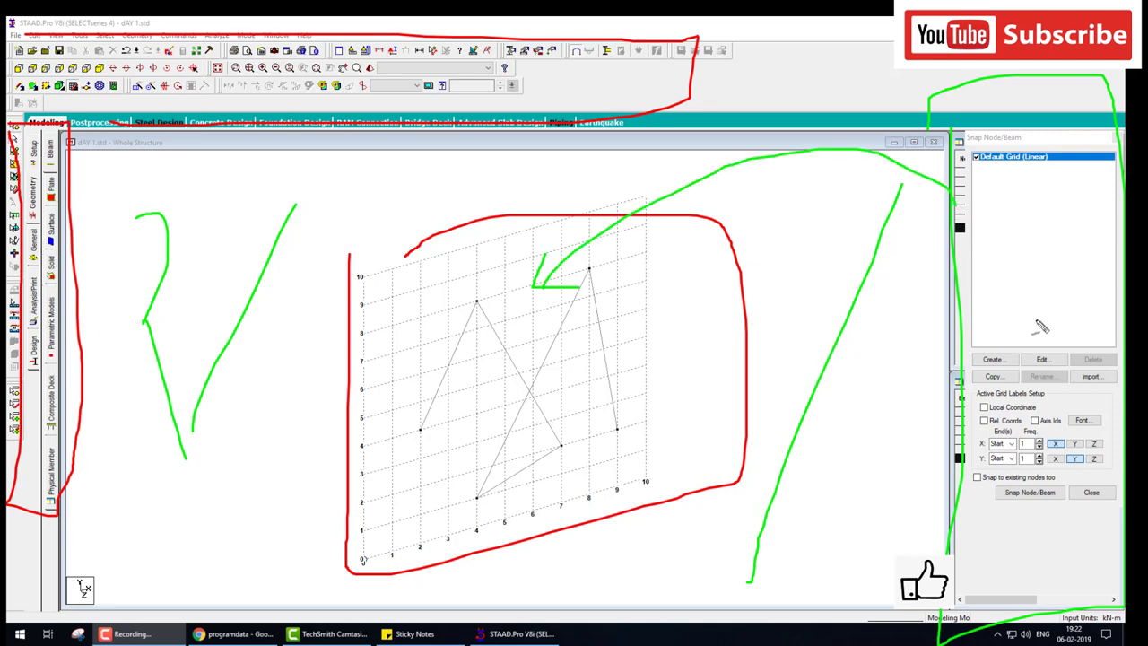
left_click(61, 199)
left_click_drag(62, 190, 950, 115)
left_click_drag(1022, 192, 998, 198)
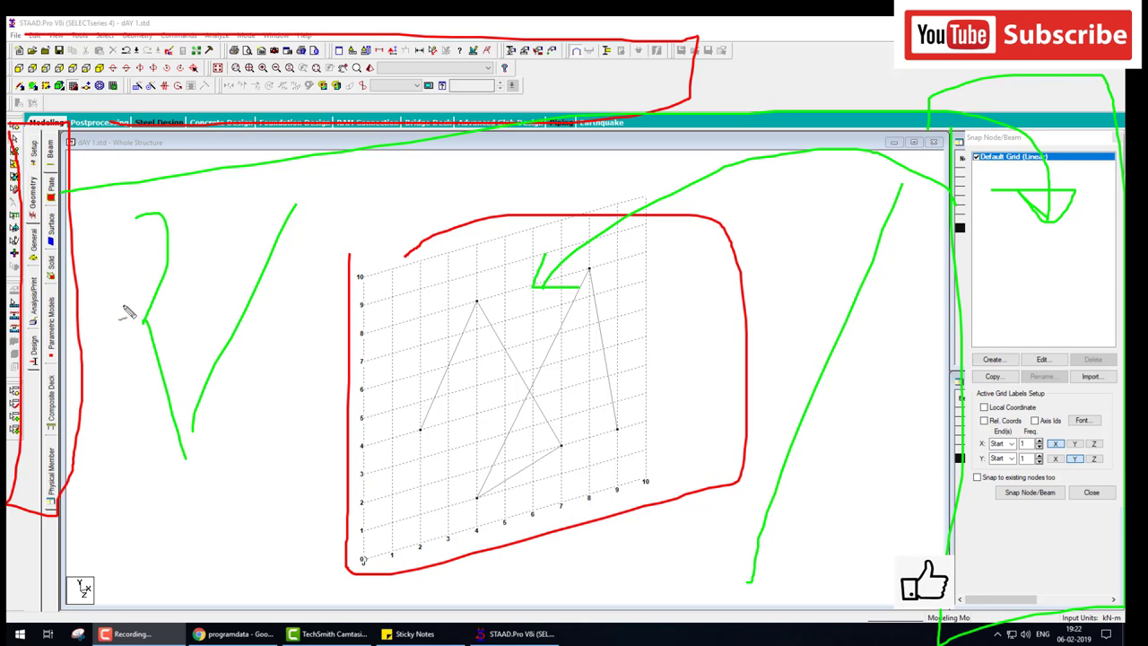
key("Escape")
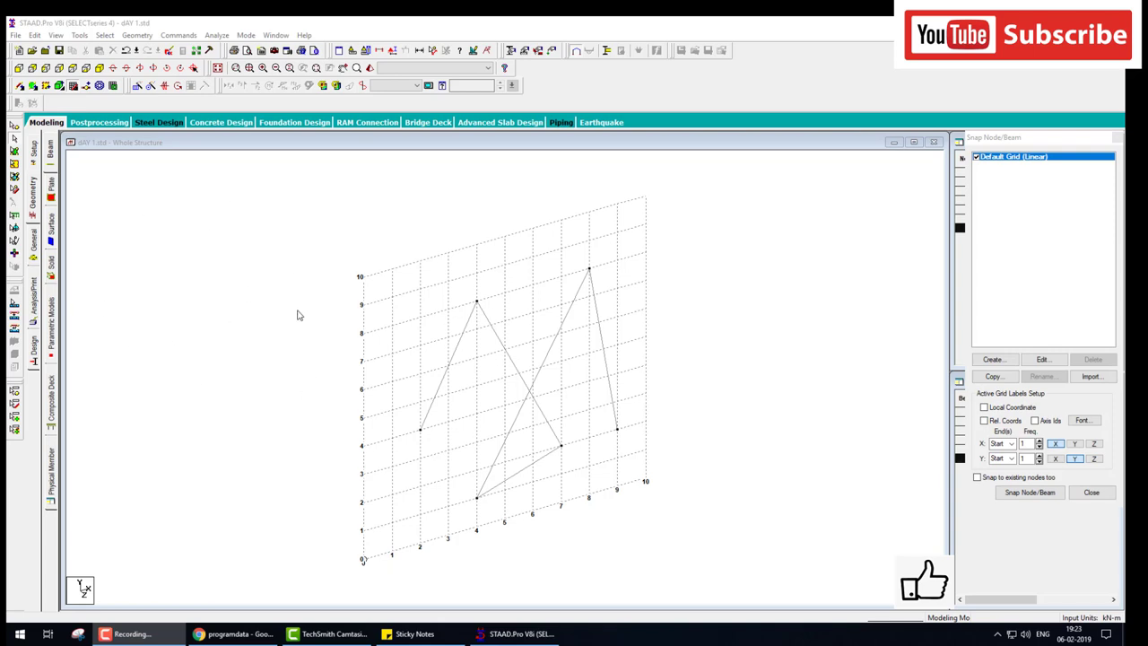
left_click_drag(361, 258, 679, 529)
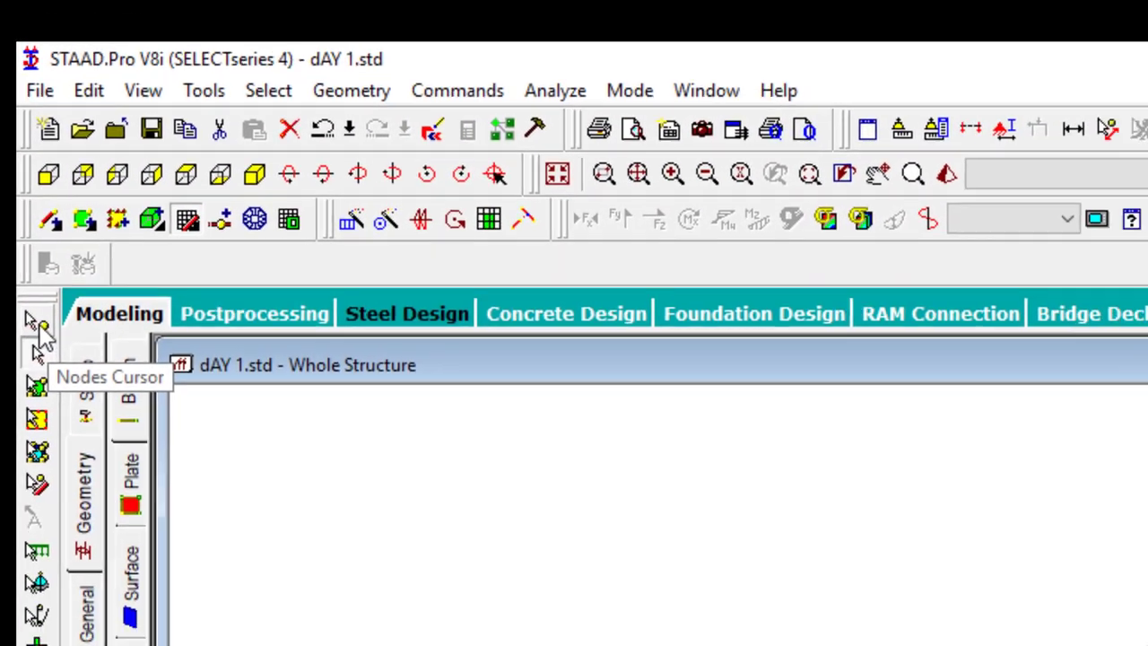
- Switch to the node selection cursor and mark up the model on screen
left_click(44, 359)
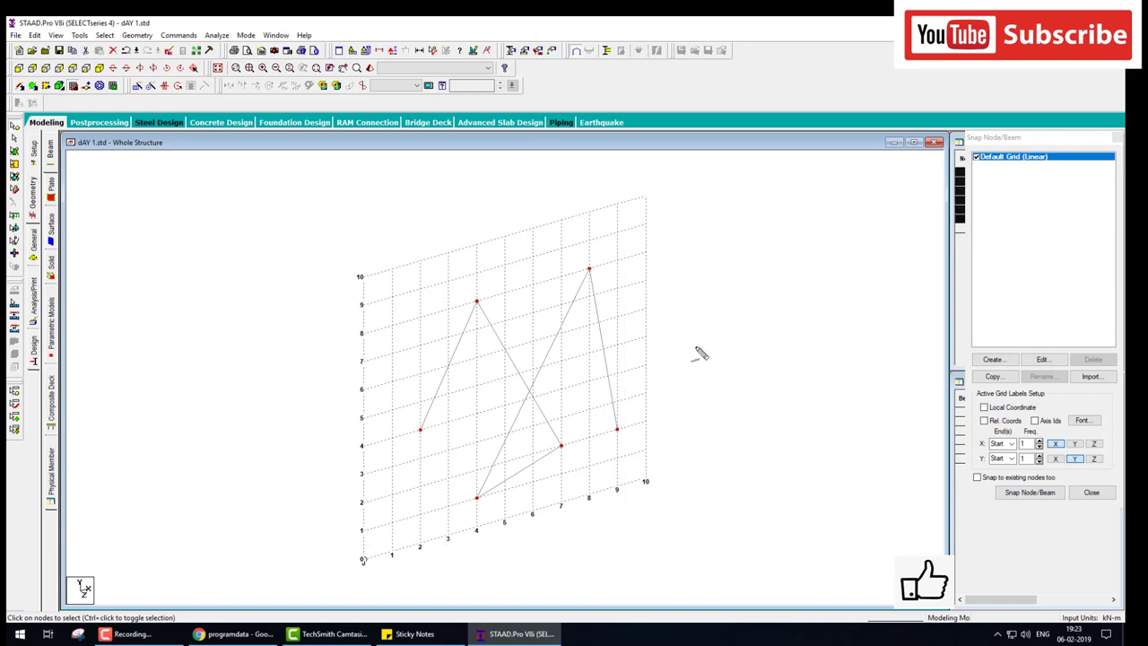
mouse_move(692, 322)
left_mouse_down()
mouse_move(692, 379)
mouse_move(728, 317)
left_mouse_up()
mouse_move(693, 353)
left_mouse_down()
mouse_move(733, 350)
mouse_move(734, 375)
left_mouse_up()
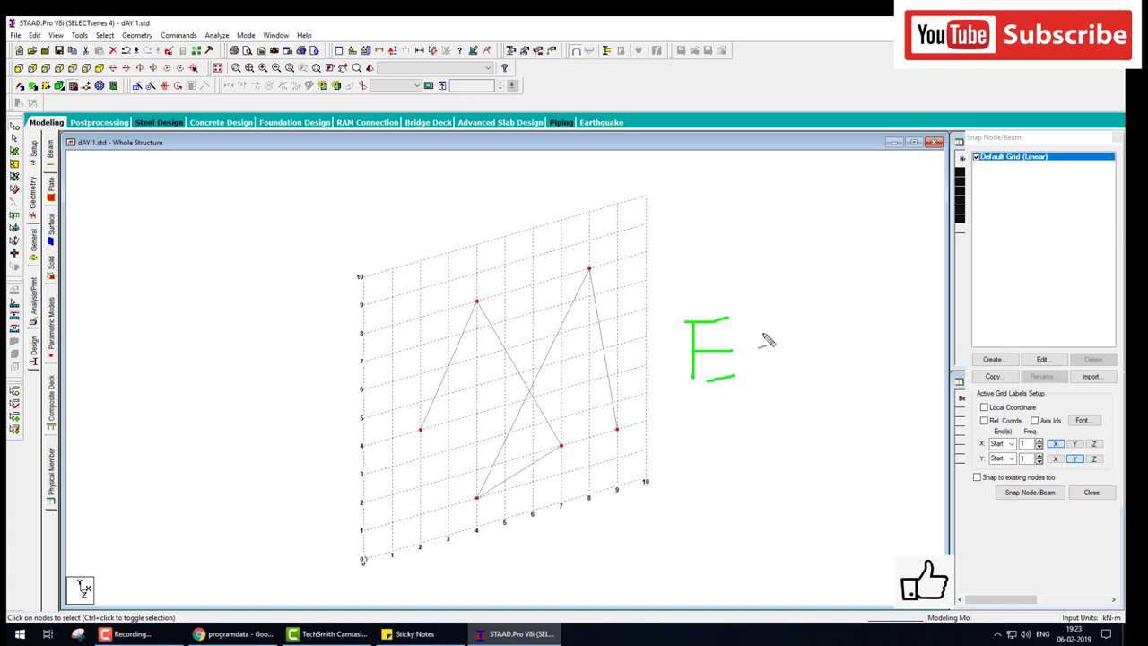
left_click_drag(769, 339, 749, 369)
left_click_drag(805, 339, 818, 369)
mouse_move(684, 403)
left_mouse_down()
mouse_move(871, 403)
mouse_move(705, 308)
mouse_move(680, 420)
left_mouse_up()
left_click_drag(678, 377, 14, 151)
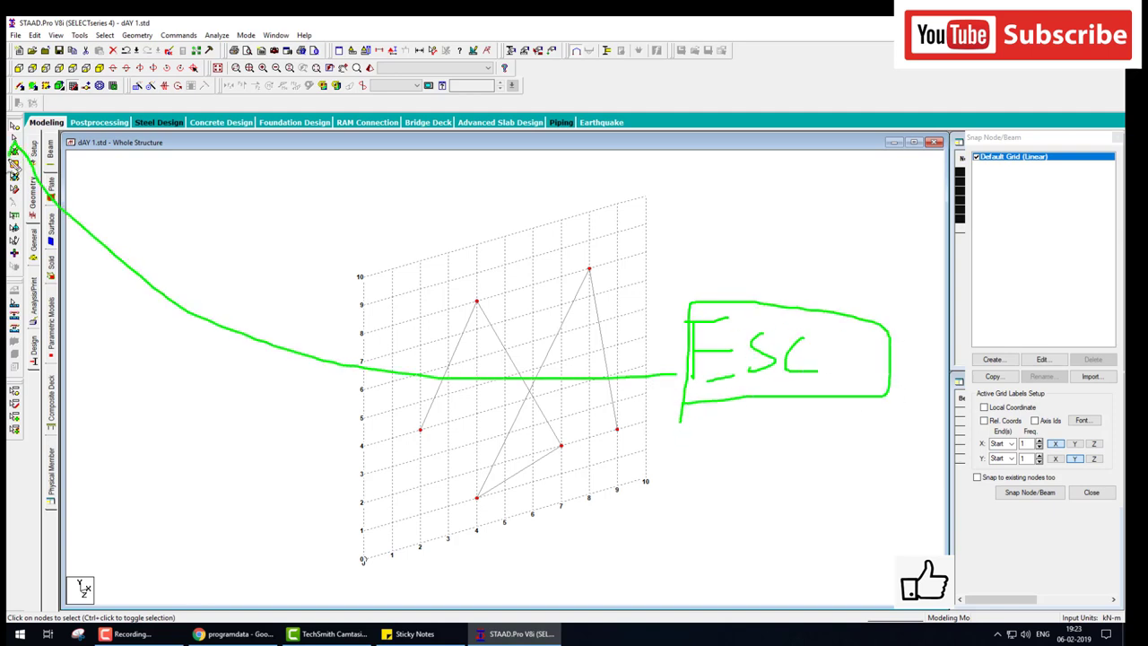
key("Escape")
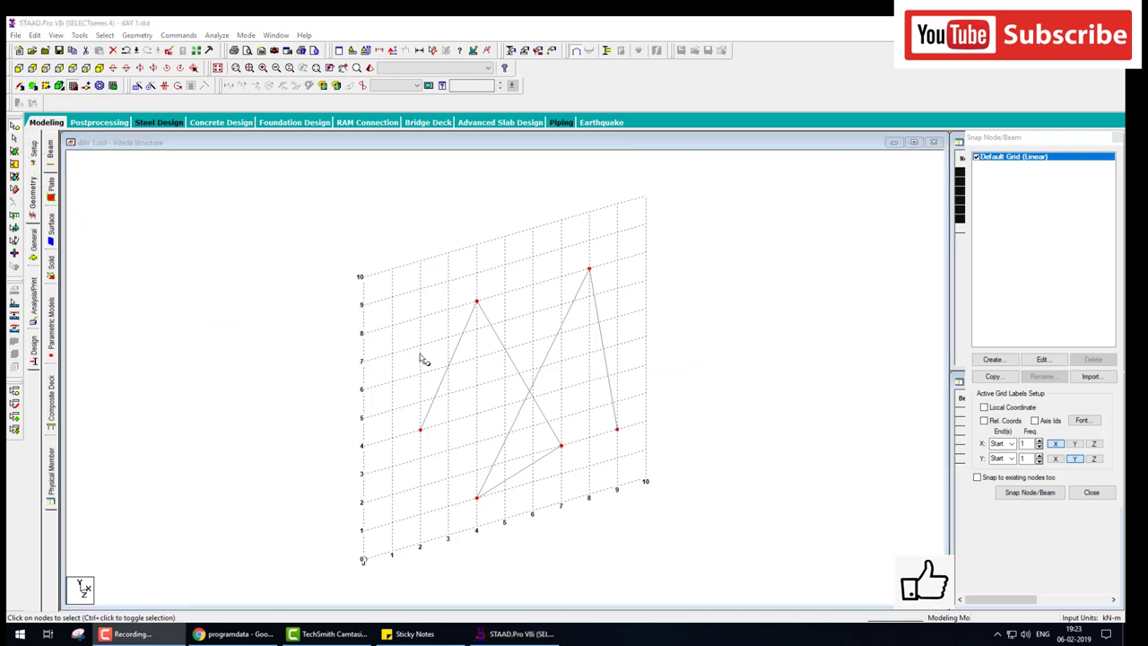
- Select all beams with Ctrl+A, delete them, and also remove the orphaned nodes
left_click(418, 355)
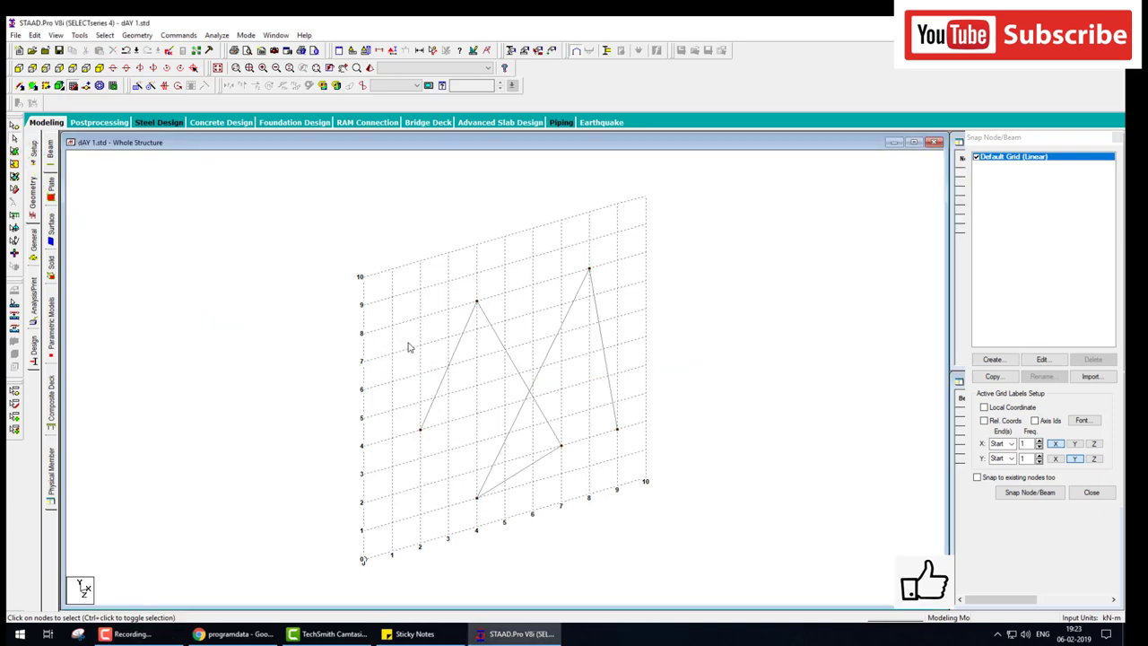
key("ctrl+a")
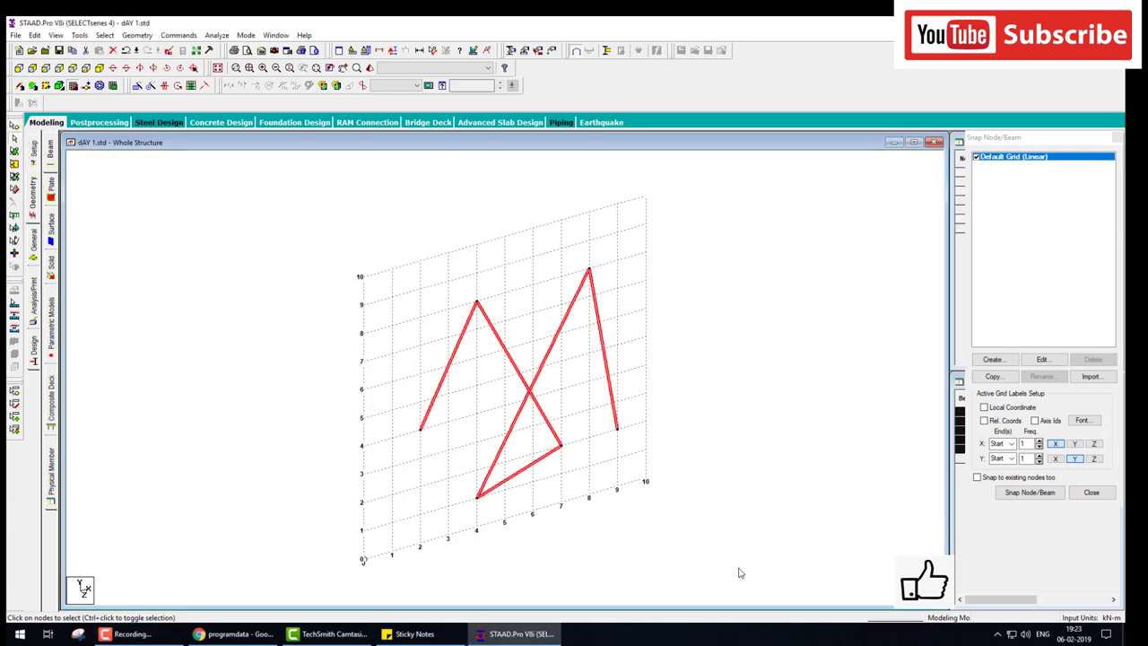
key("Delete")
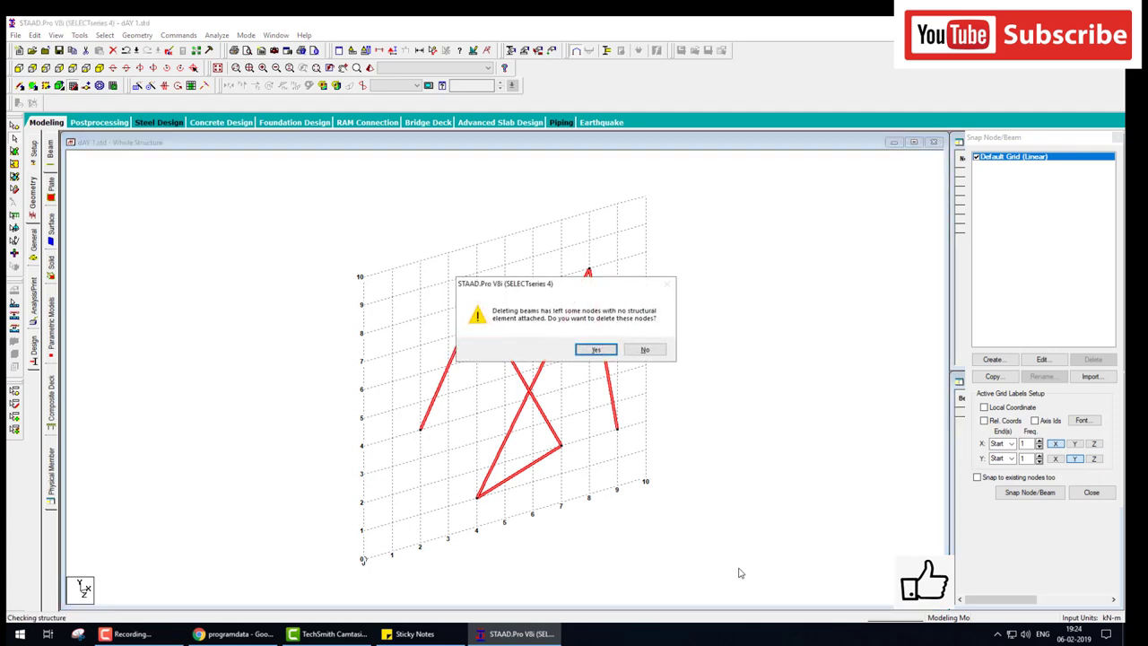
key("Return")
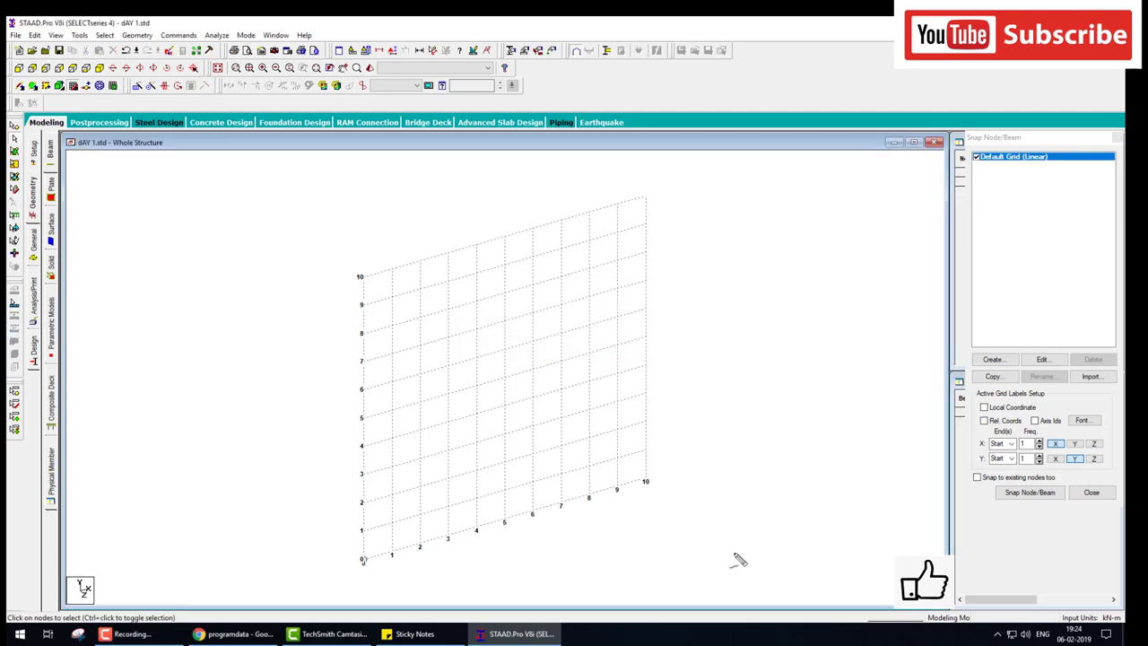
left_click_drag(659, 367, 986, 330)
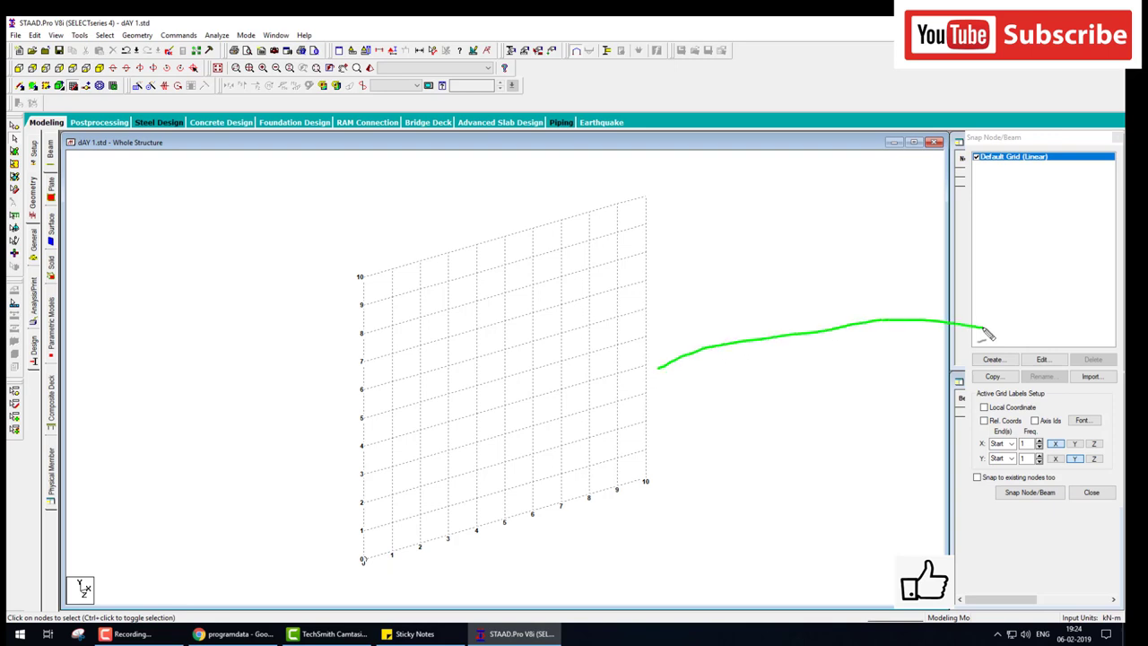
left_click_drag(932, 300, 890, 385)
mouse_move(105, 193)
left_mouse_down()
mouse_move(40, 380)
mouse_move(68, 308)
left_mouse_up()
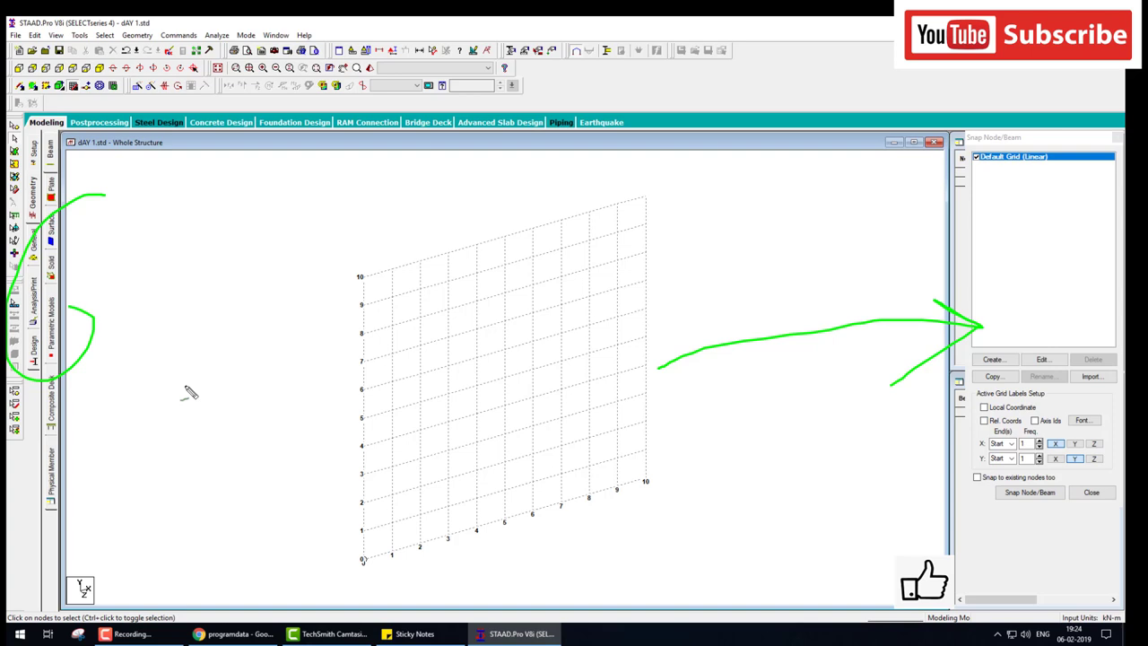
key("Escape")
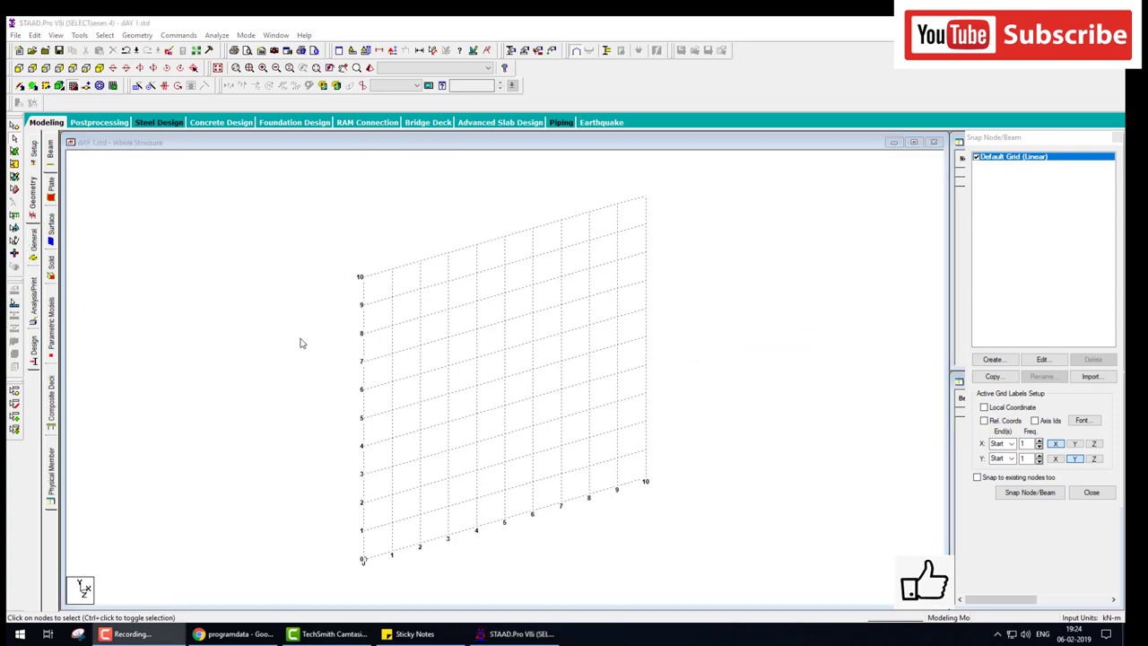
left_click(280, 242)
left_click_drag(200, 229, 465, 232)
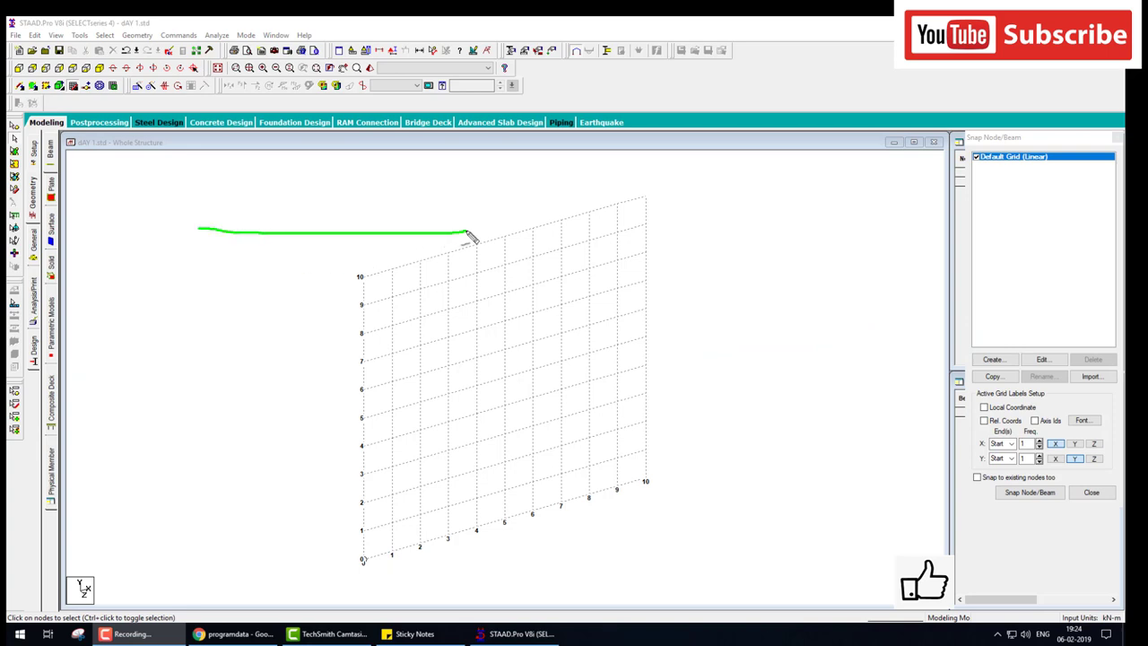
mouse_move(199, 232)
left_mouse_down()
mouse_move(183, 258)
mouse_move(215, 259)
mouse_move(198, 235)
mouse_move(170, 262)
mouse_move(219, 260)
mouse_move(177, 262)
mouse_move(179, 276)
mouse_move(248, 279)
left_mouse_up()
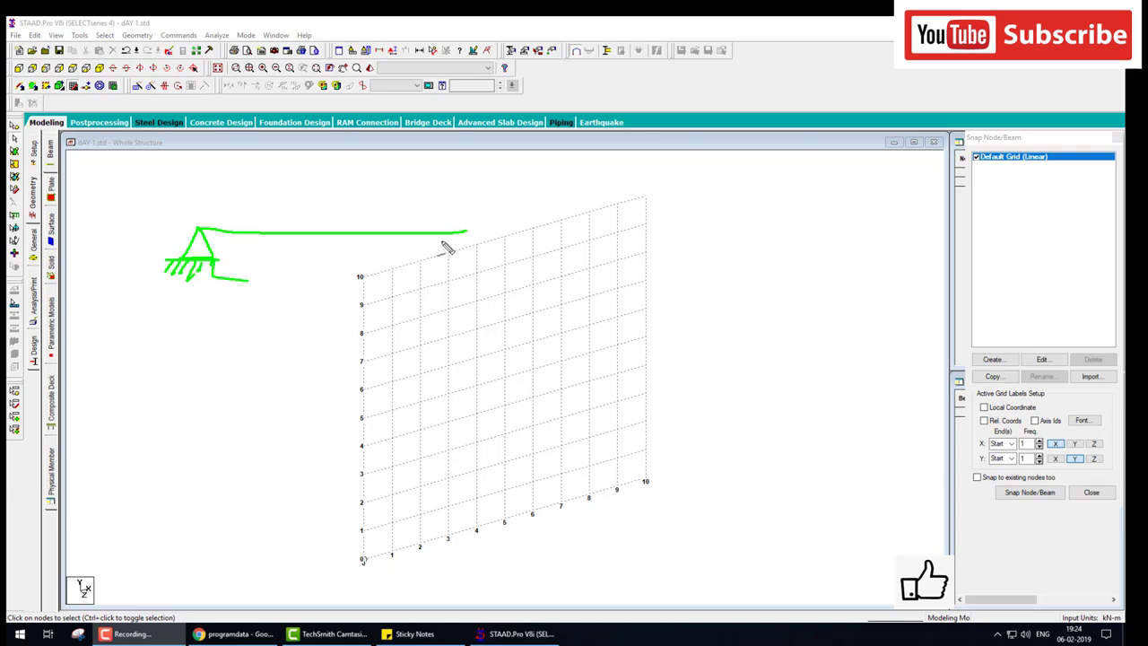
mouse_move(463, 233)
left_mouse_down()
mouse_move(443, 265)
mouse_move(477, 264)
left_mouse_up()
left_click_drag(477, 264, 463, 231)
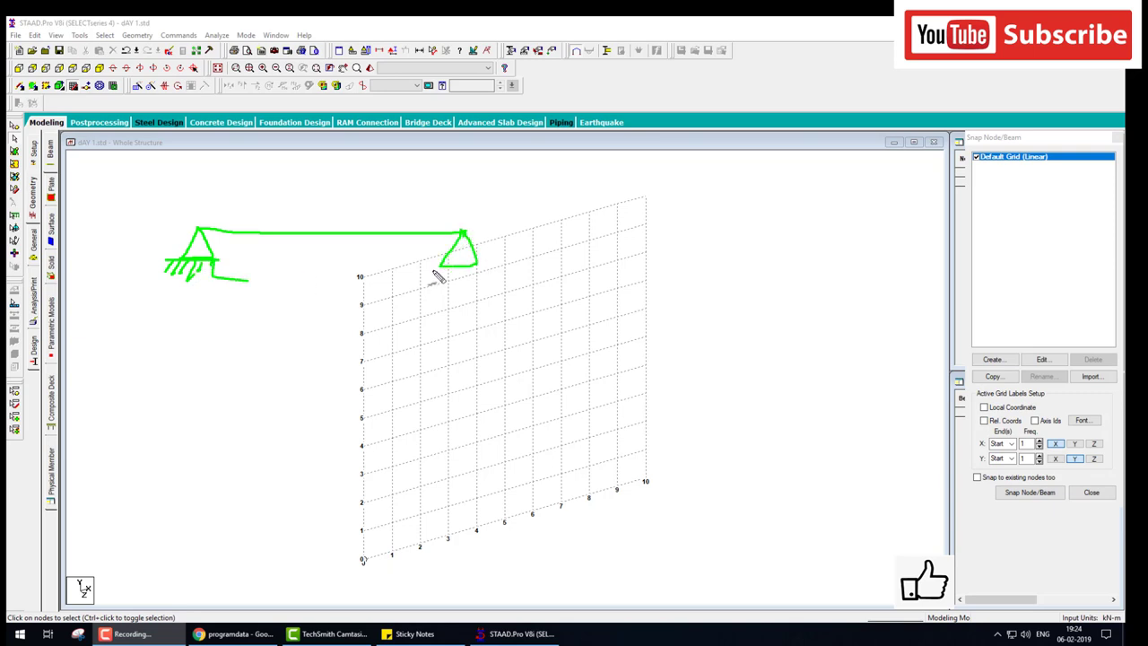
left_click_drag(431, 267, 484, 274)
mouse_move(296, 252)
left_mouse_down()
mouse_move(296, 271)
mouse_move(316, 269)
left_mouse_up()
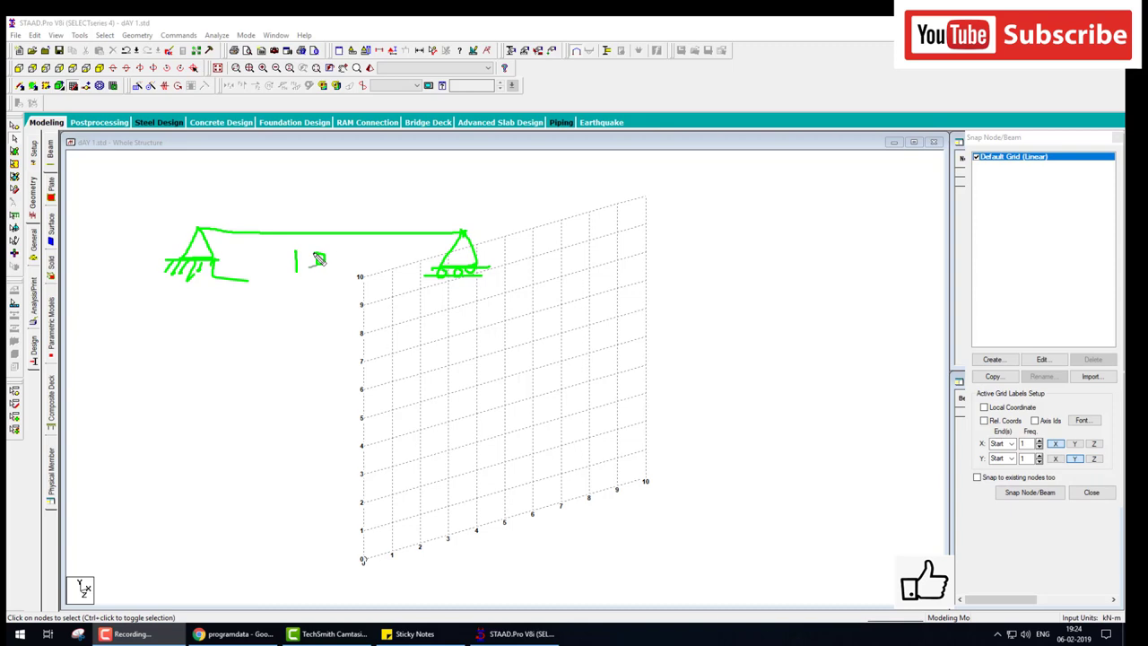
left_click_drag(318, 259, 319, 259)
key("b")
mouse_move(303, 180)
left_mouse_down()
mouse_move(303, 232)
mouse_move(309, 214)
left_mouse_up()
mouse_move(317, 169)
left_mouse_down()
mouse_move(330, 183)
mouse_move(345, 170)
mouse_move(354, 182)
mouse_move(391, 183)
left_mouse_up()
left_click_drag(391, 183, 396, 158)
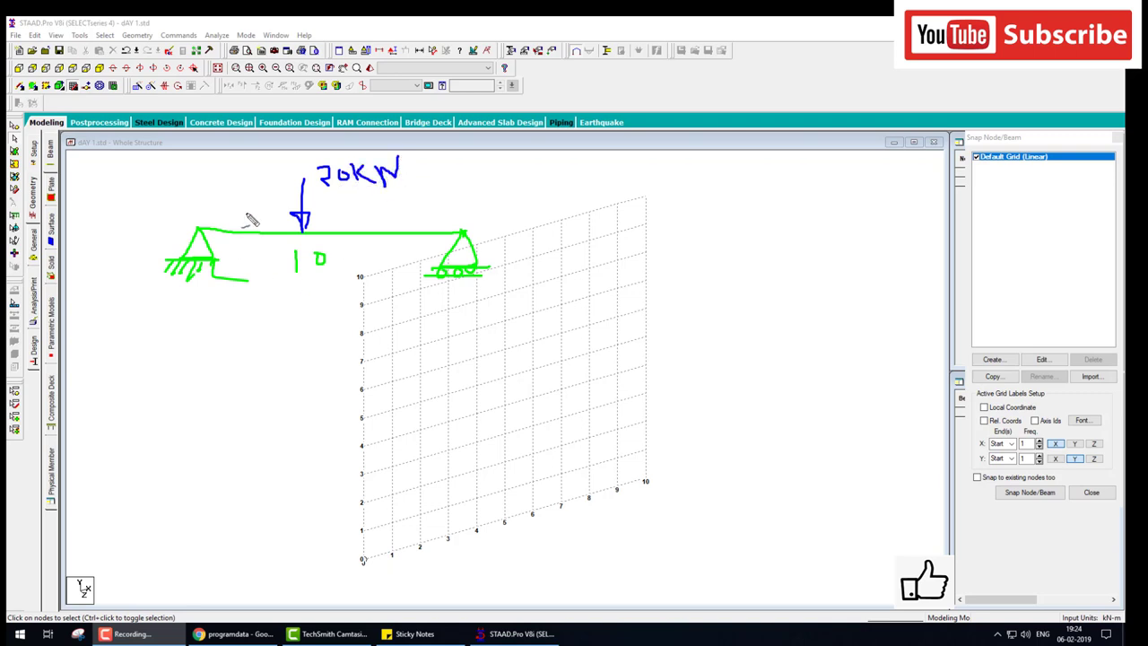
mouse_move(255, 199)
left_mouse_down()
mouse_move(238, 200)
mouse_move(236, 217)
left_mouse_up()
left_click_drag(337, 205, 323, 207)
left_click_drag(323, 206, 321, 224)
mouse_move(162, 283)
left_mouse_down()
mouse_move(169, 321)
mouse_move(163, 301)
left_mouse_up()
mouse_move(443, 320)
left_mouse_down()
mouse_move(457, 316)
mouse_move(466, 334)
left_mouse_up()
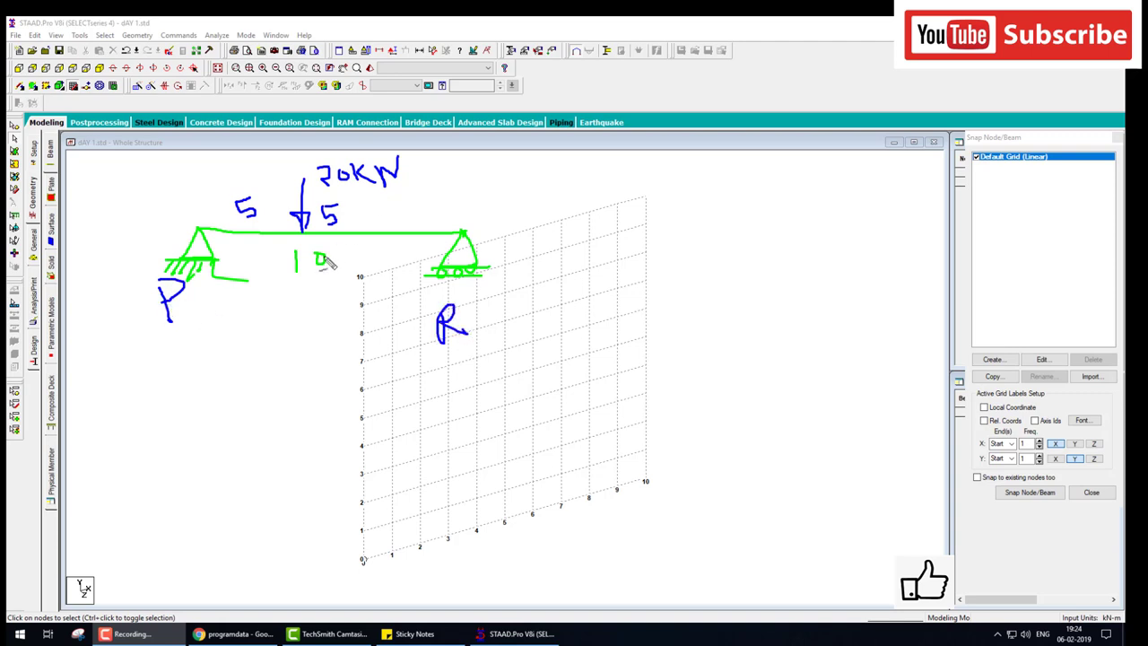
left_click_drag(291, 273, 343, 282)
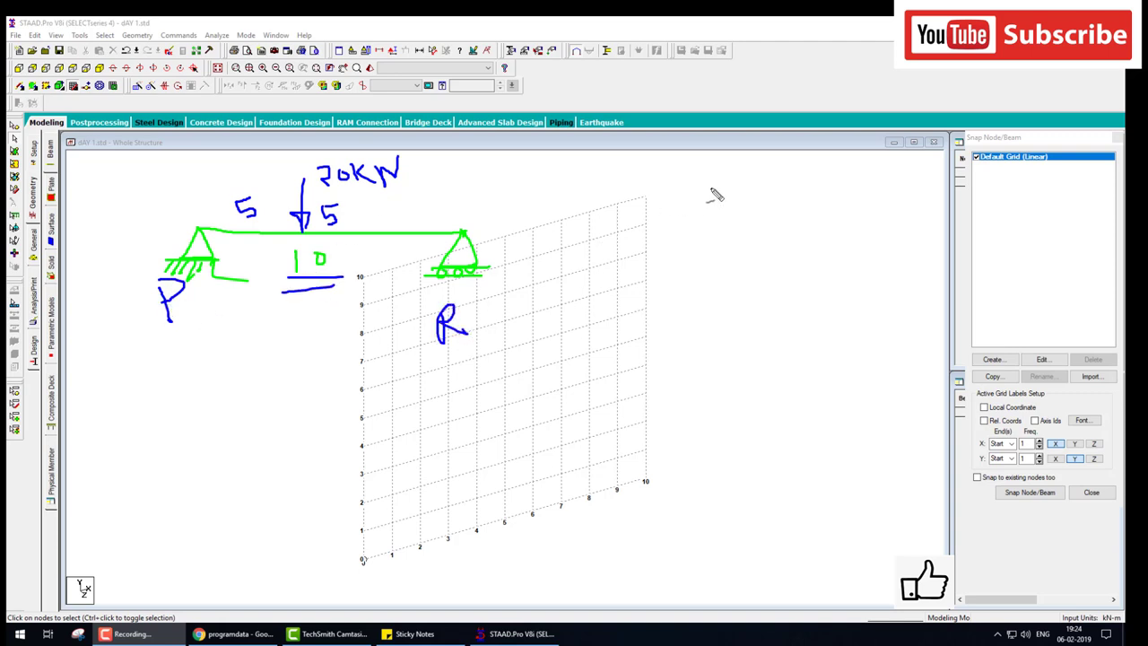
left_click_drag(711, 186, 706, 262)
mouse_move(711, 186)
left_mouse_down()
mouse_move(748, 183)
mouse_move(707, 262)
mouse_move(708, 285)
mouse_move(750, 272)
mouse_move(715, 320)
mouse_move(739, 306)
mouse_move(759, 320)
mouse_move(757, 306)
mouse_move(800, 316)
mouse_move(832, 306)
left_mouse_up()
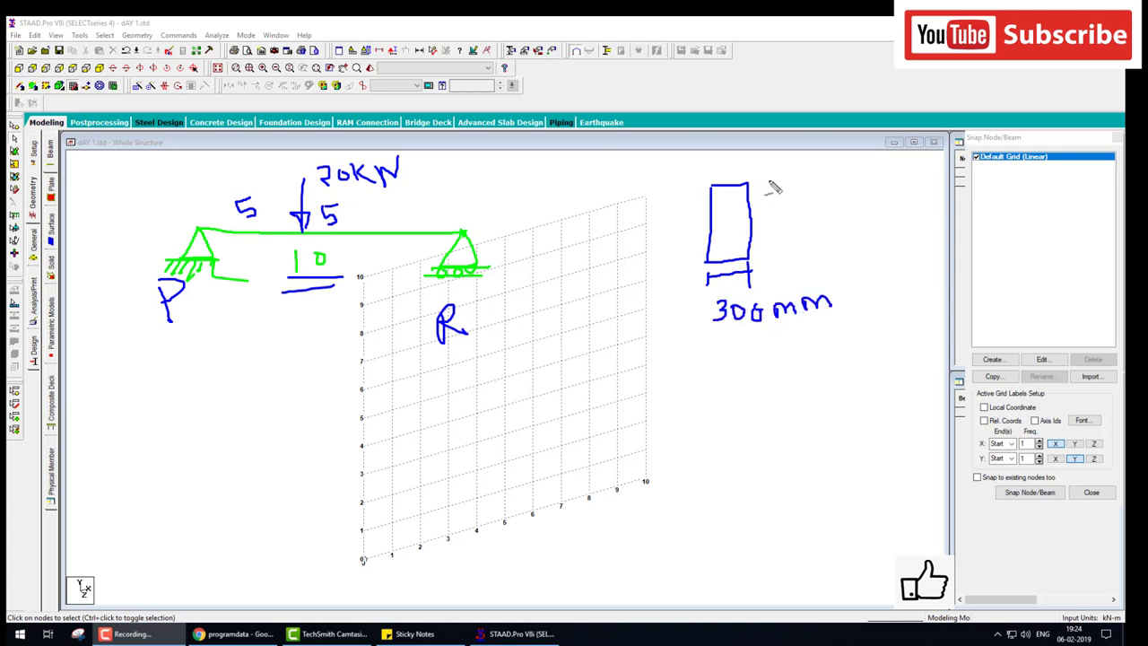
mouse_move(768, 183)
left_mouse_down()
mouse_move(787, 183)
mouse_move(788, 253)
mouse_move(808, 253)
left_mouse_up()
mouse_move(825, 205)
left_mouse_down()
mouse_move(818, 217)
mouse_move(832, 220)
mouse_move(928, 222)
left_mouse_up()
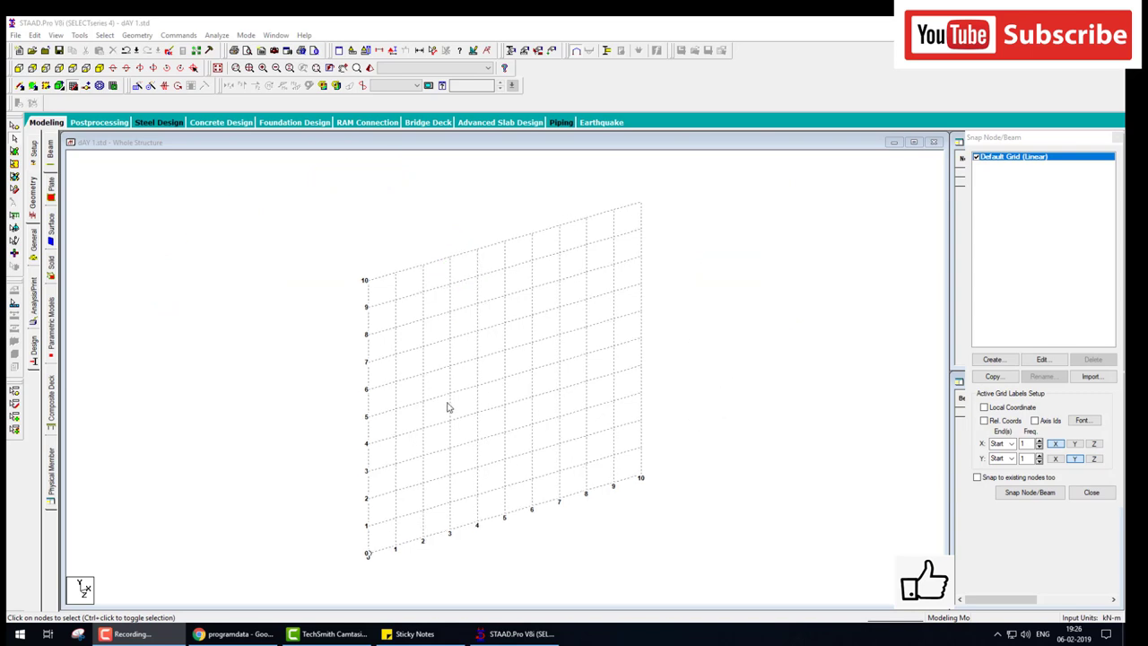
middle_click_drag(446, 405, 418, 358)
middle_click_drag(491, 334, 496, 374)
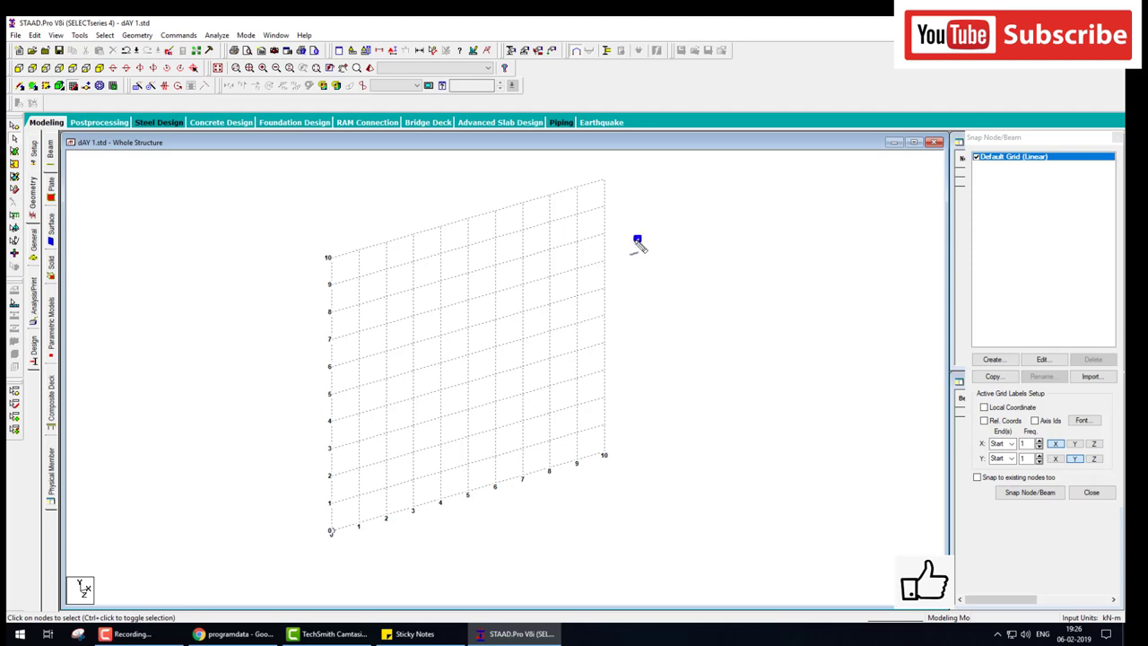
key("F10")
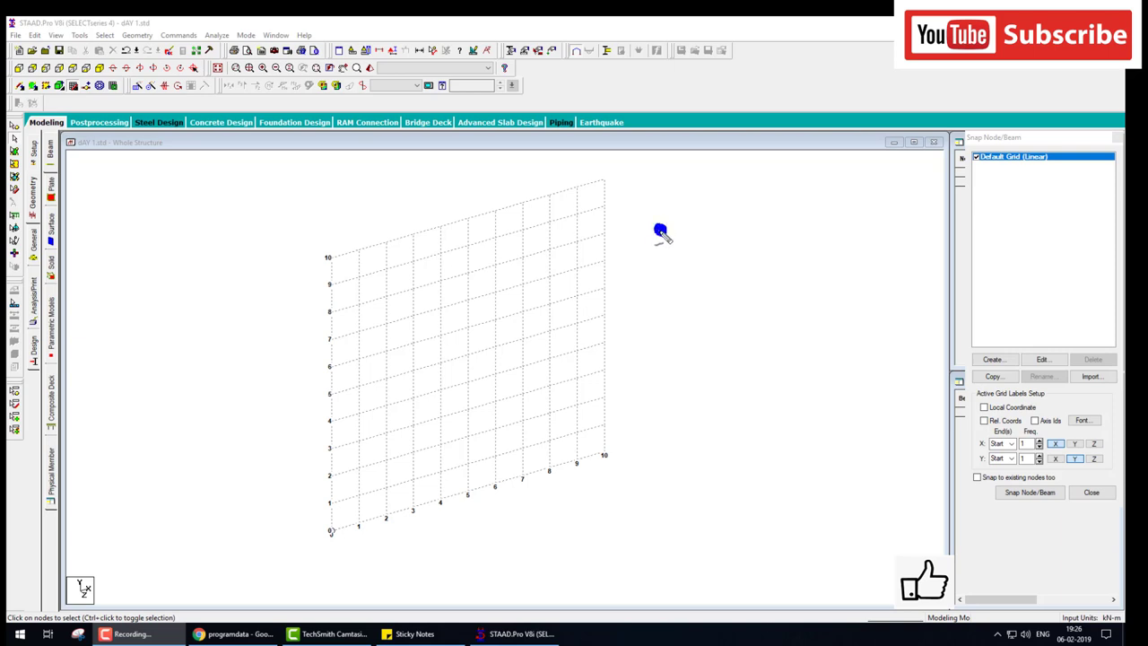
left_click_drag(660, 230, 808, 231)
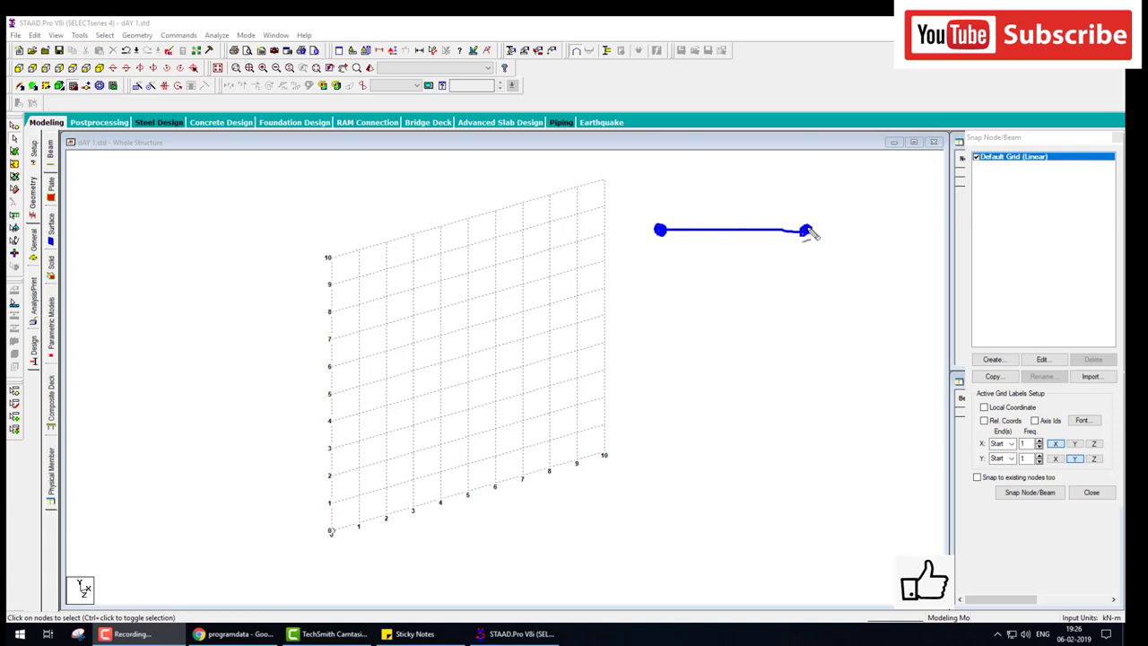
left_click_drag(775, 260, 776, 265)
left_click_drag(776, 265, 772, 359)
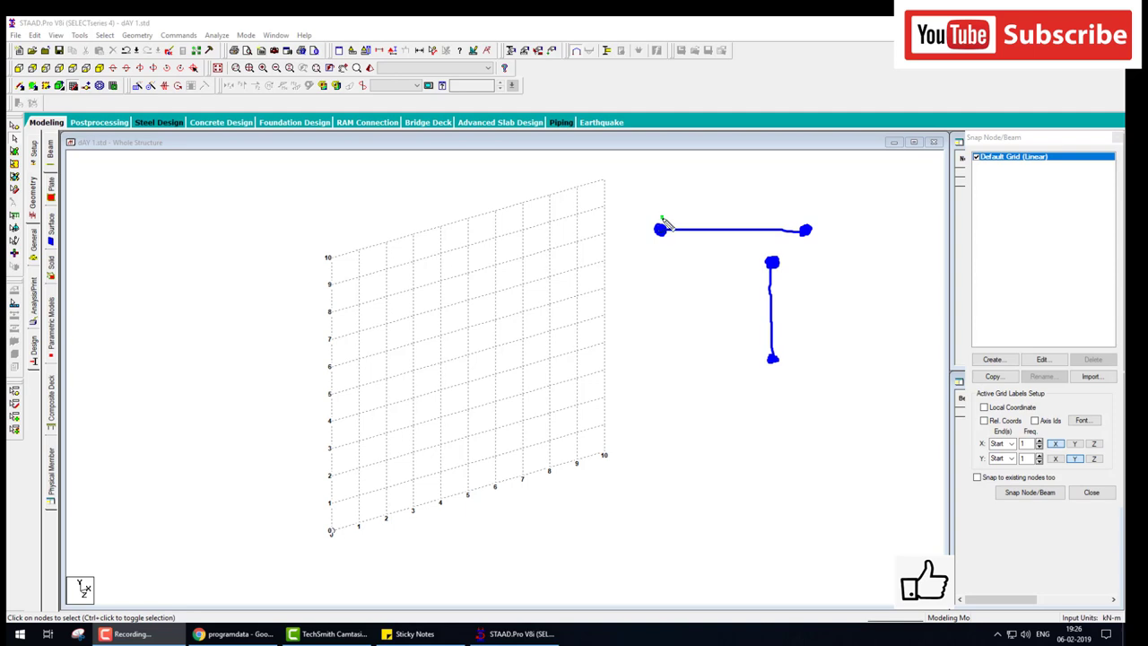
left_click_drag(662, 218, 681, 201)
left_click_drag(805, 216, 827, 206)
left_click_drag(651, 187, 652, 199)
left_click_drag(797, 192, 818, 206)
mouse_move(714, 209)
left_mouse_down()
mouse_move(715, 222)
mouse_move(737, 225)
mouse_move(726, 226)
left_mouse_up()
left_click_drag(791, 258, 791, 269)
left_click_drag(788, 354, 799, 364)
left_click_drag(780, 302, 786, 319)
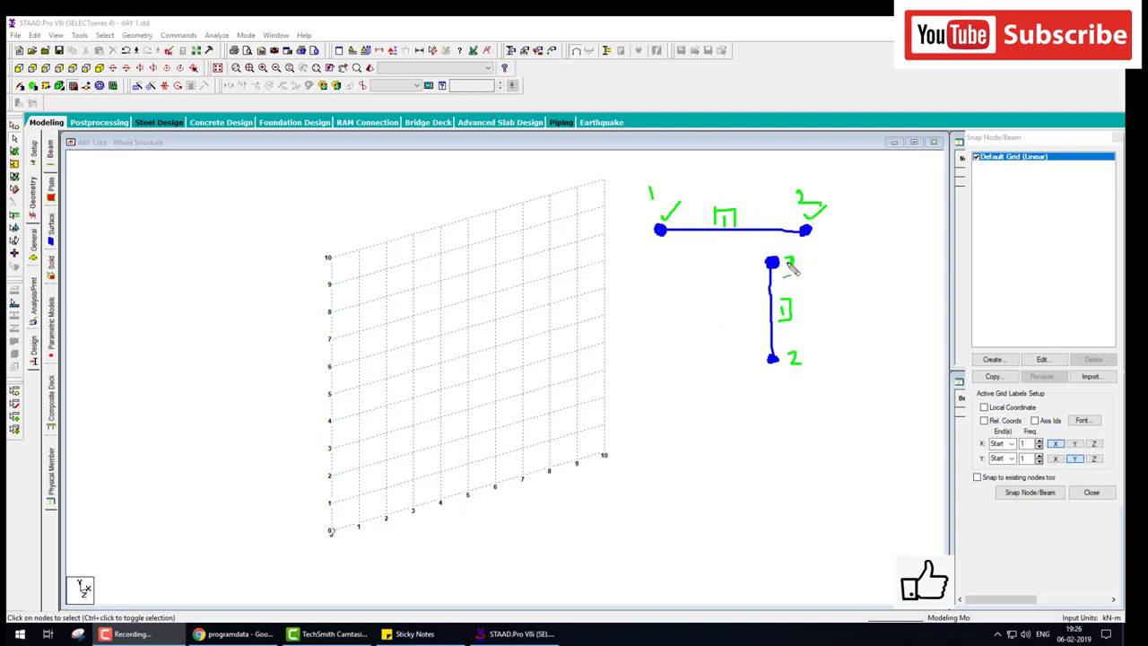
left_click_drag(793, 269, 787, 275)
left_click_drag(793, 356, 804, 375)
left_click_drag(776, 303, 783, 321)
- Accept the Auto Save prompt and overwrite the existing dAY 1.std file
key("ctrl+shift+d")
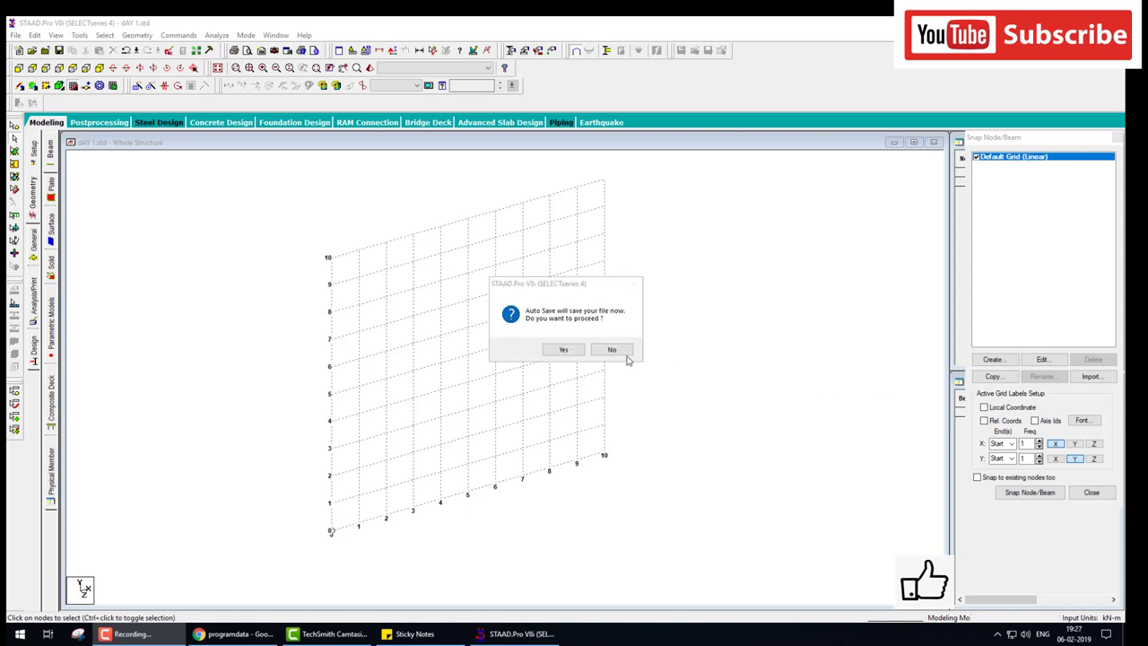
left_click(563, 349)
left_click(479, 343)
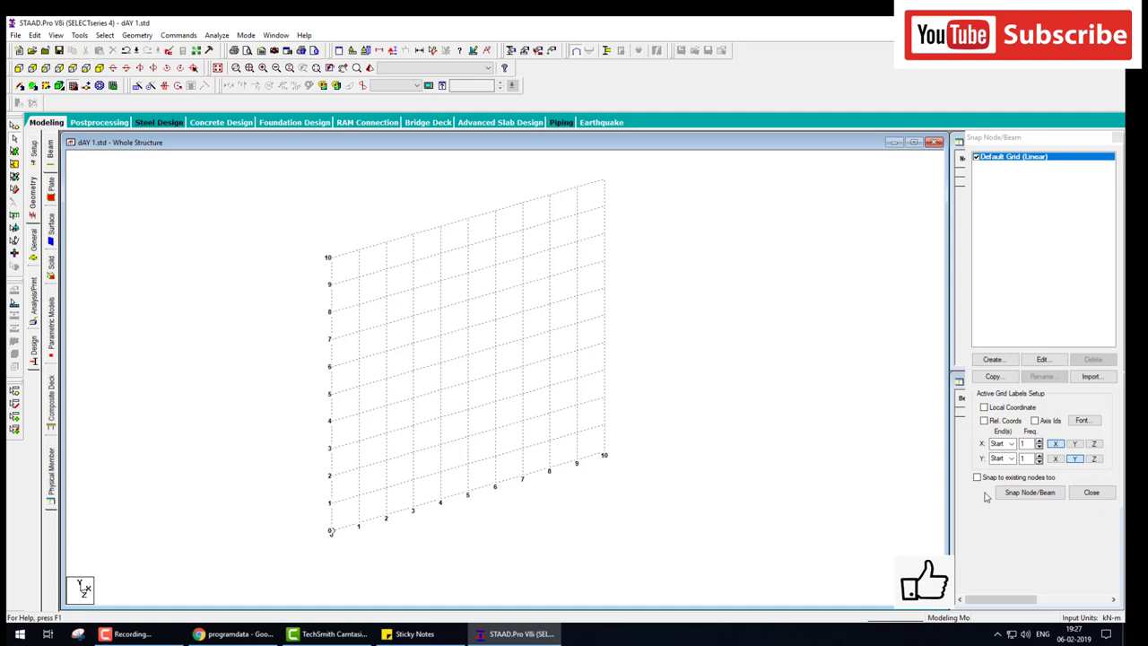
- Draw one beam along X from the grid origin to grid point 10
left_click(1008, 499)
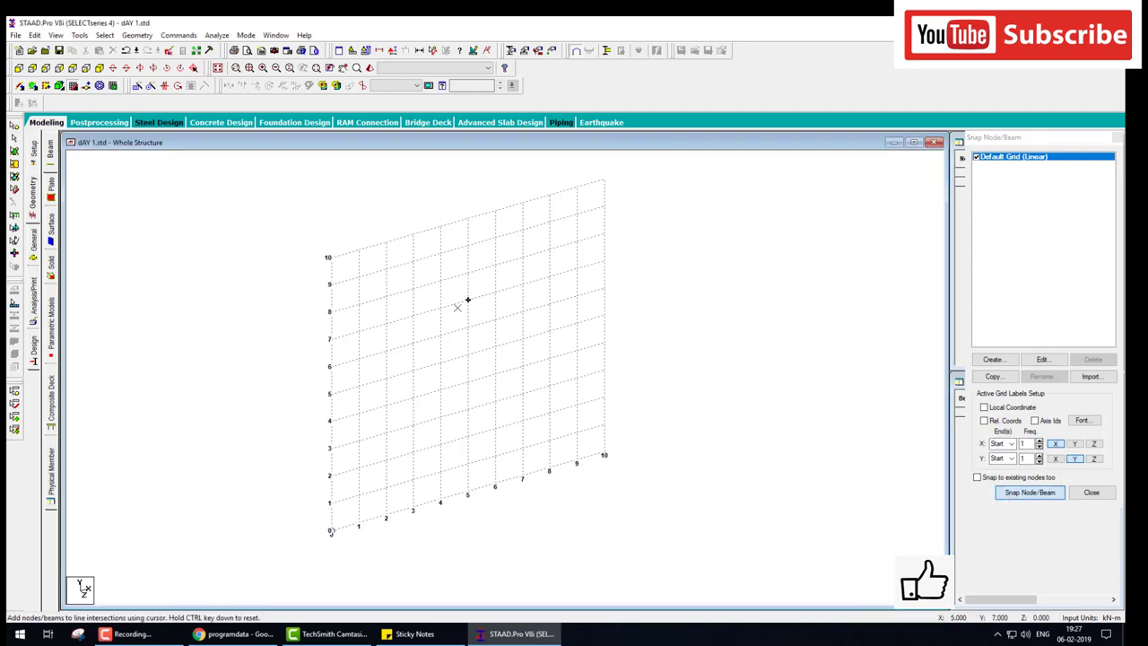
left_click(330, 531)
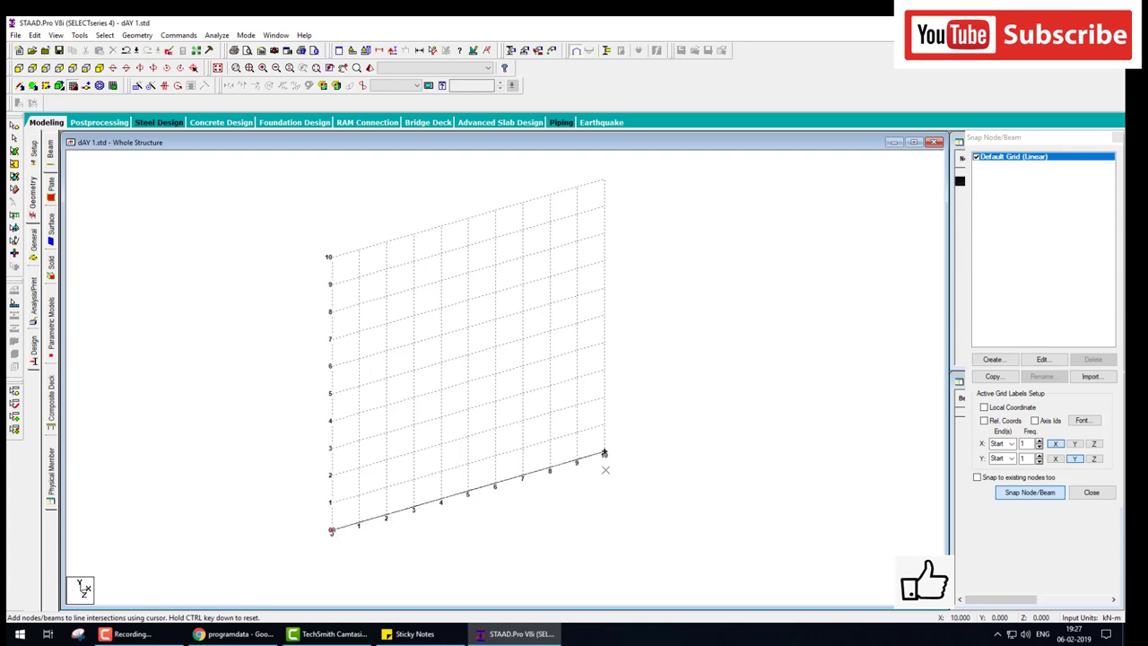
left_click(604, 455)
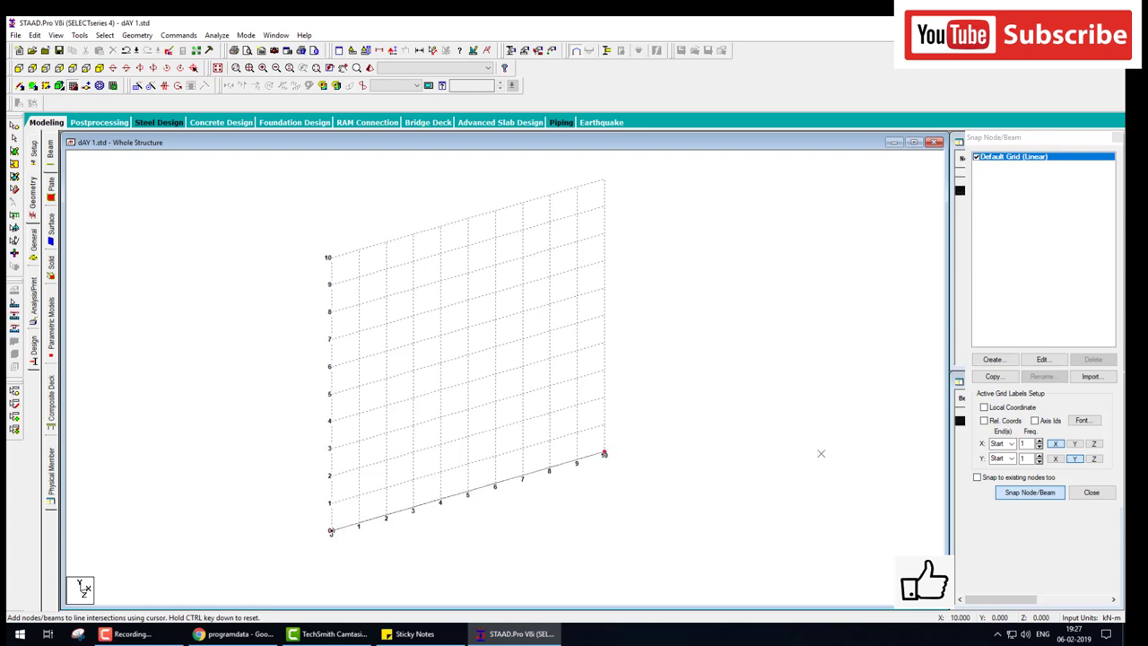
- End beam drawing and close the Snap Node/Beam panel to show node 2 at X = 10 m
key("Escape")
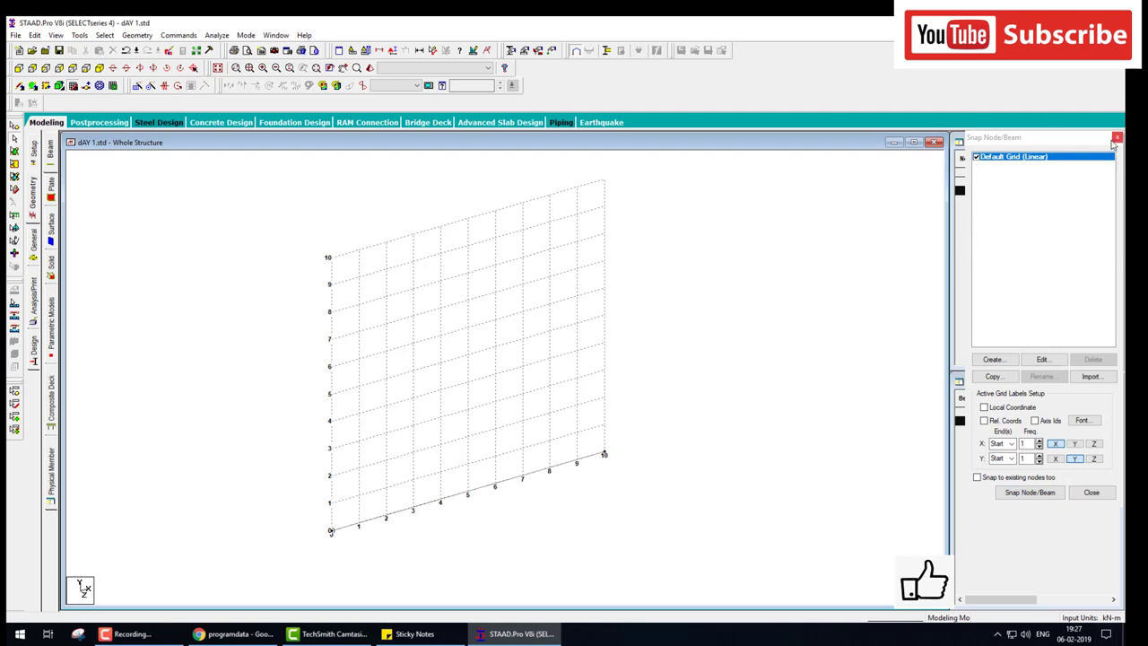
left_click(1117, 138)
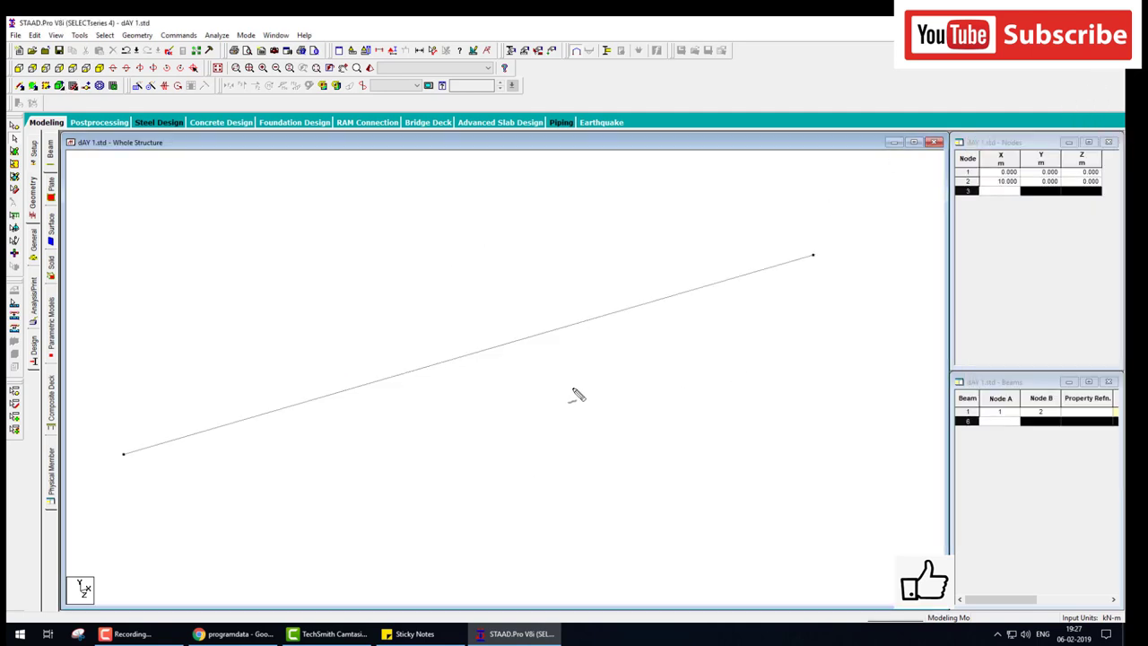
mouse_move(125, 565)
left_mouse_down()
mouse_move(316, 513)
mouse_move(294, 535)
left_mouse_up()
left_click_drag(106, 482, 114, 541)
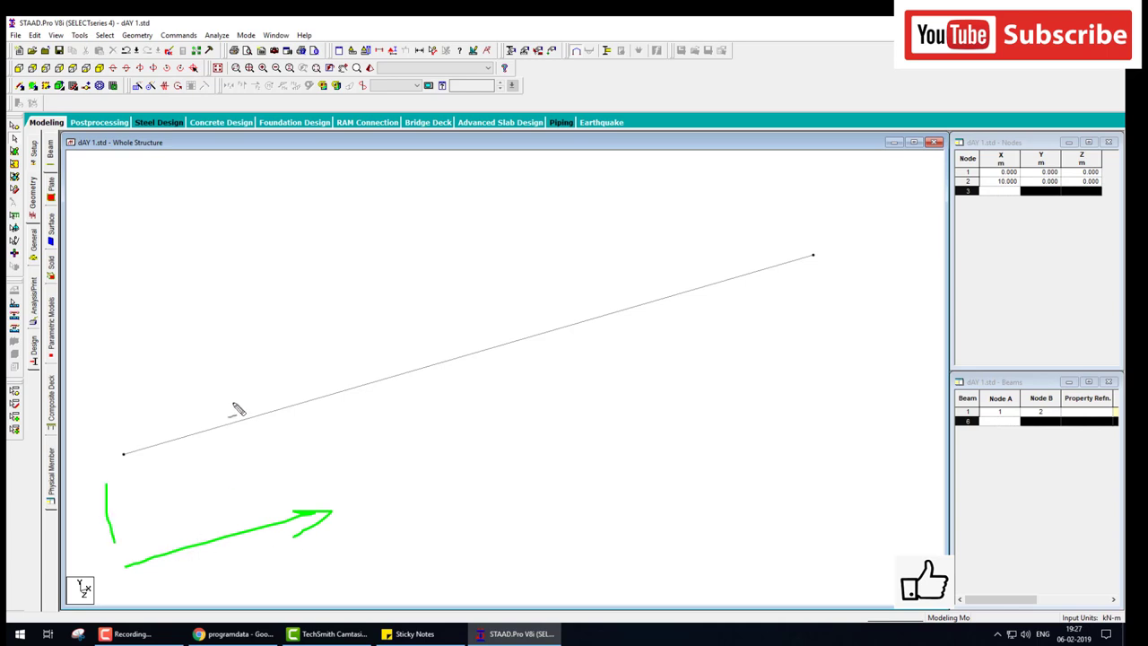
key("Escape")
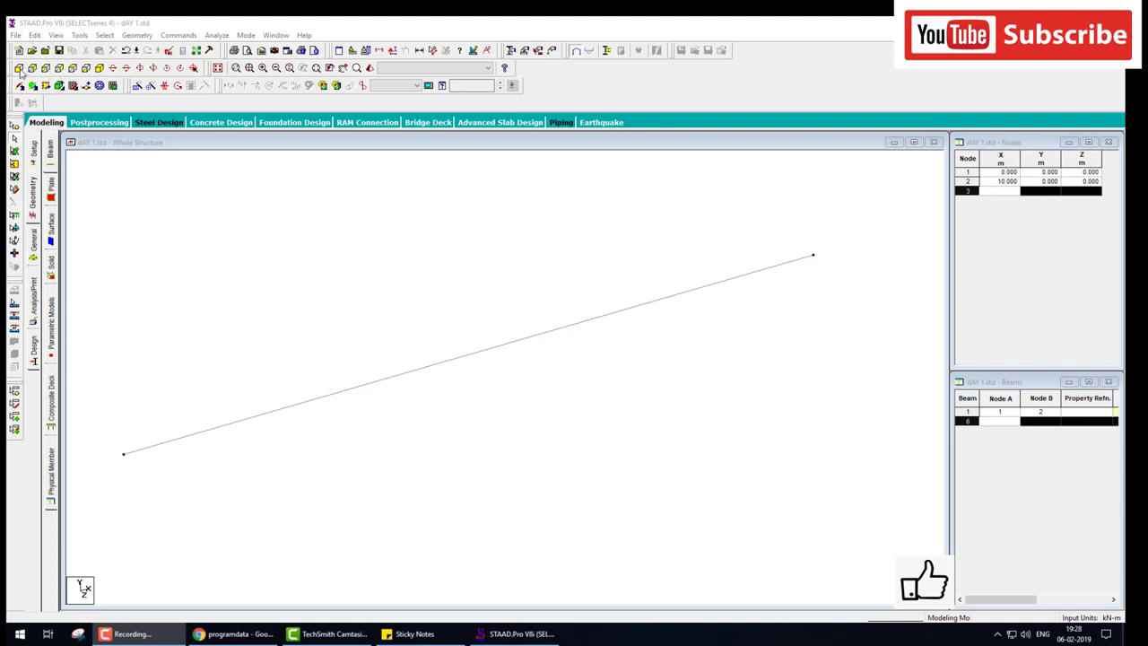
- Check the beam in front, side and isometric views, ending on the front view
left_click(19, 69)
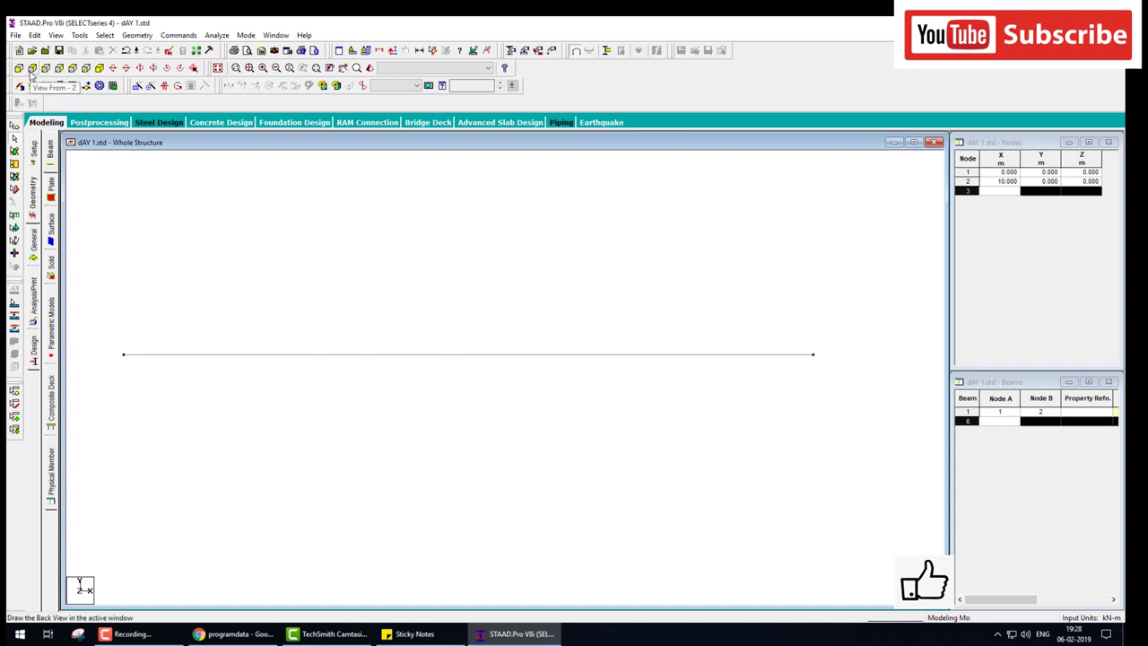
left_click(72, 70)
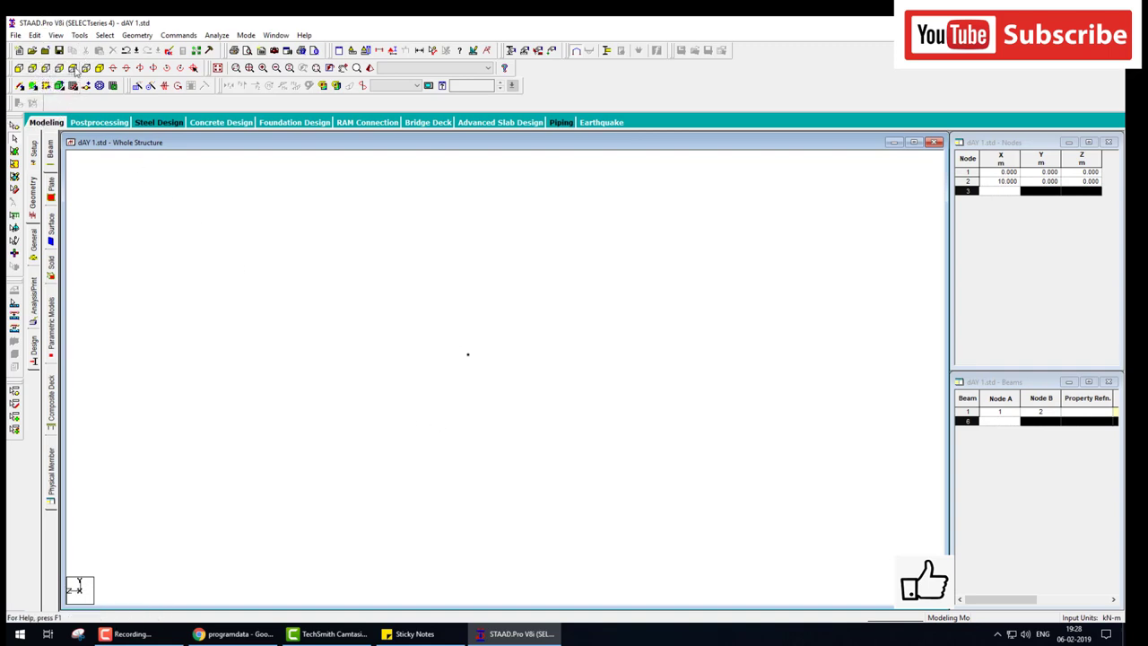
left_click(73, 69)
left_click(99, 69)
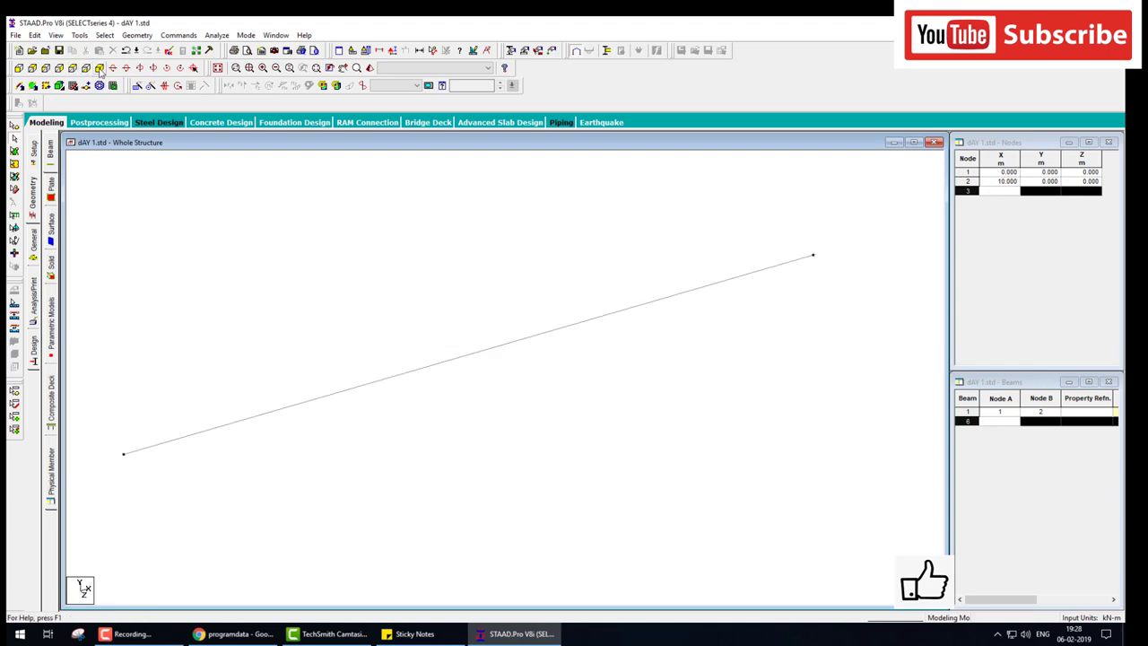
left_click(20, 69)
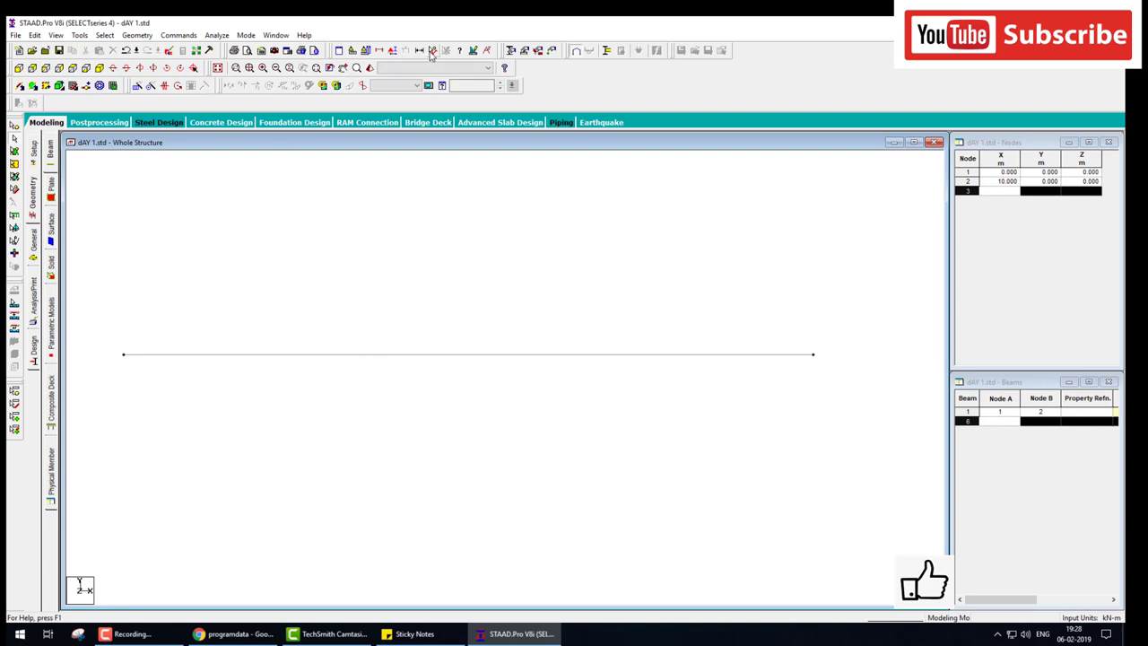
- Measure the distance from node 1 to node 2, confirm 10.00 m, then clear it
left_click(431, 51)
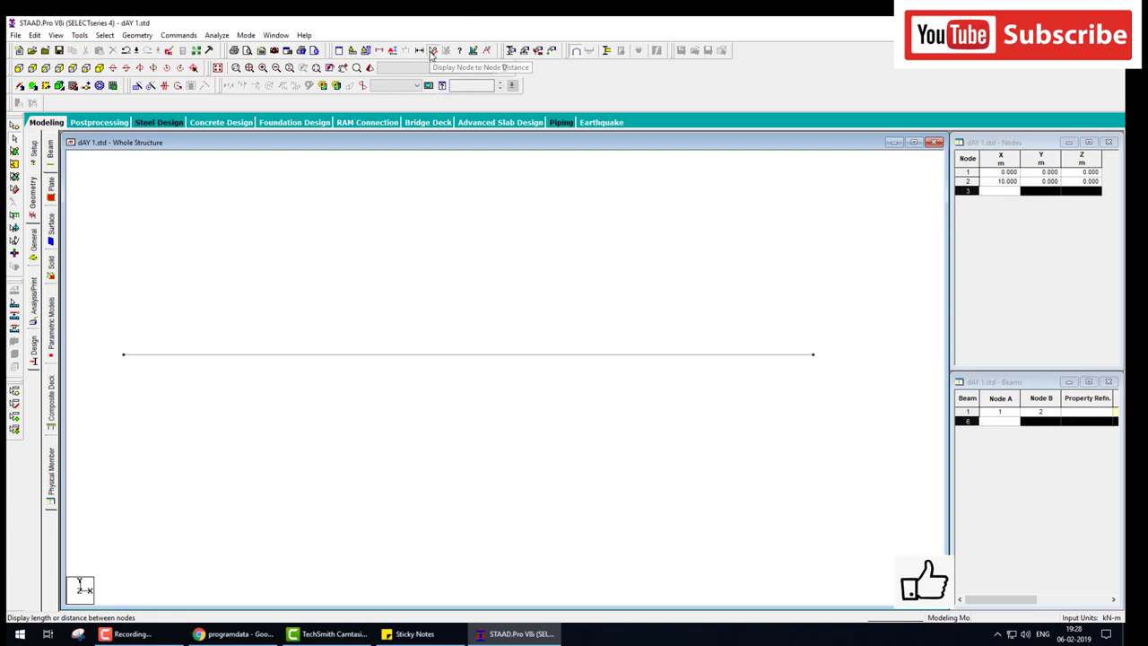
left_click(124, 354)
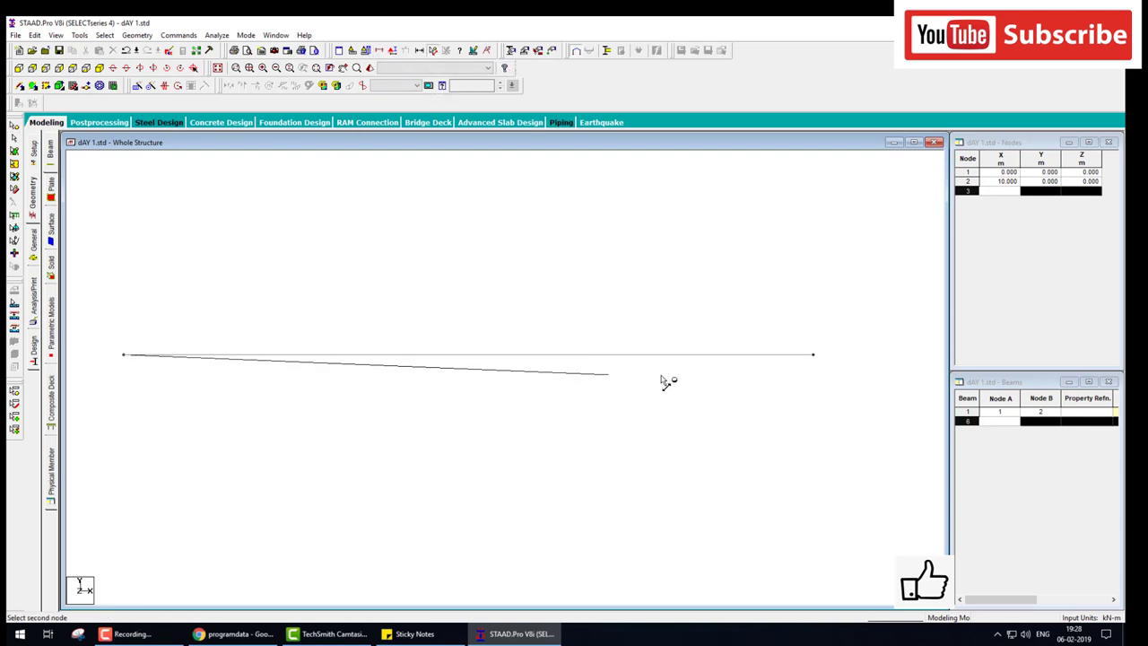
left_click(813, 362)
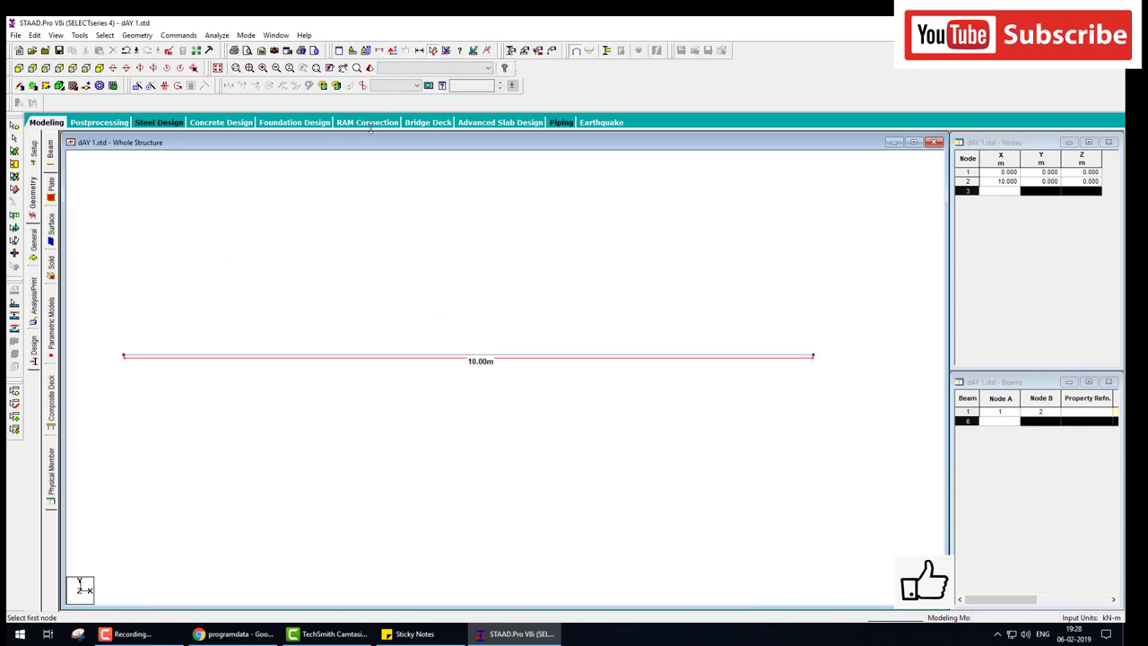
left_click(445, 51)
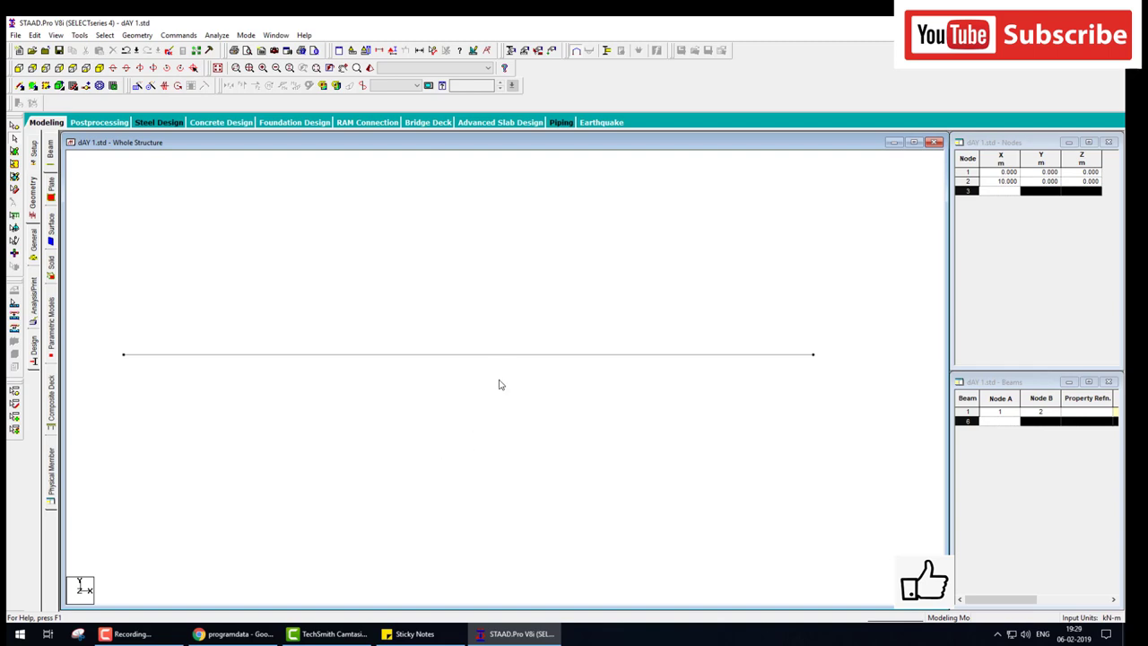
- Delete the beam together with its leftover unattached nodes
left_click(481, 356)
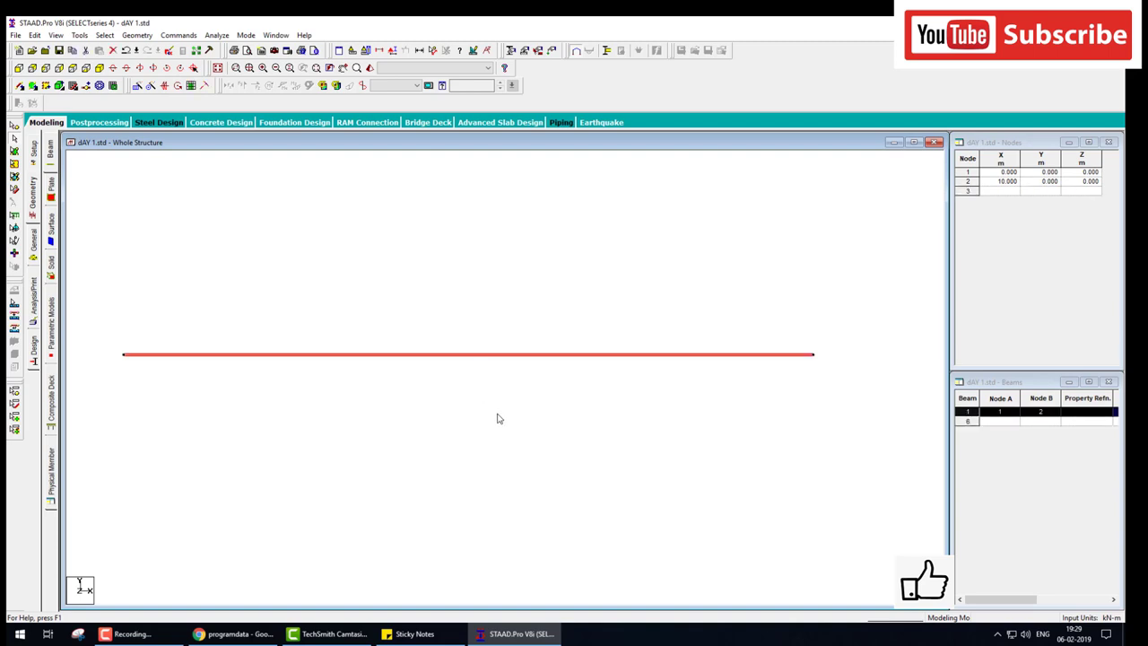
key("Delete")
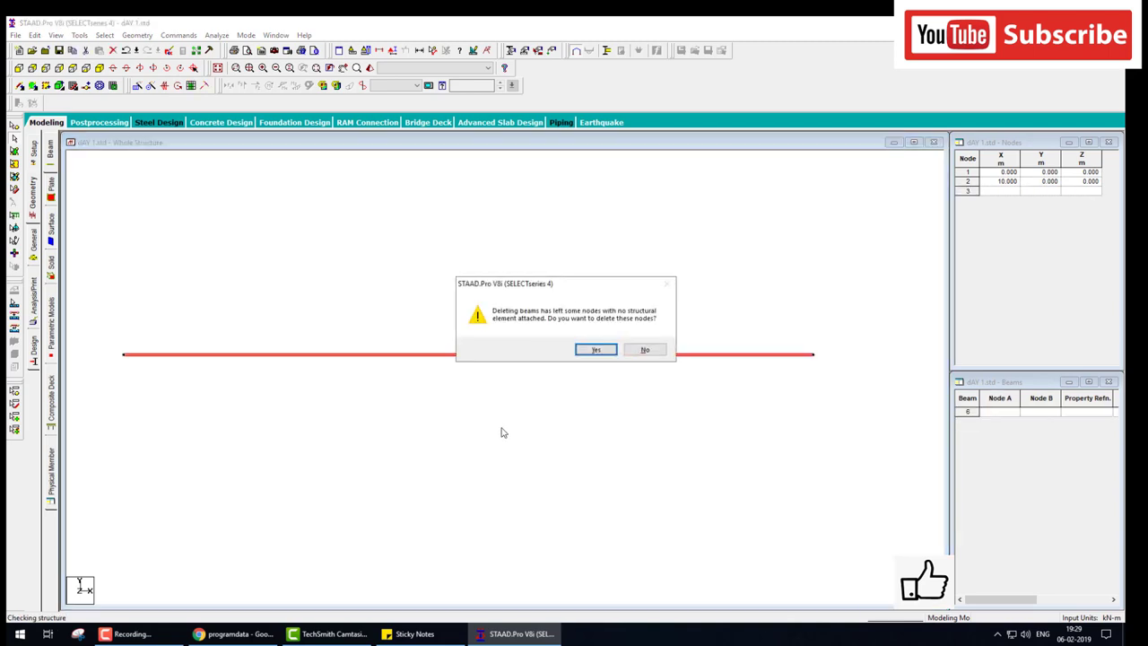
key("Return")
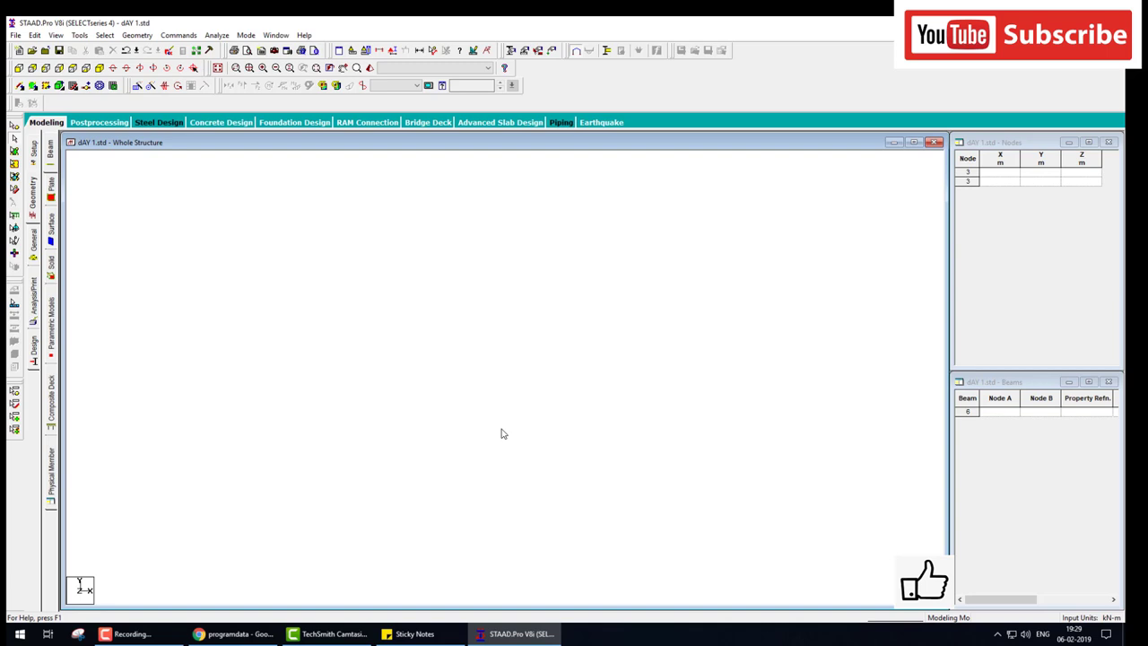
- Save the now-empty model and open its command file in the STAAD Editor
left_click(74, 87)
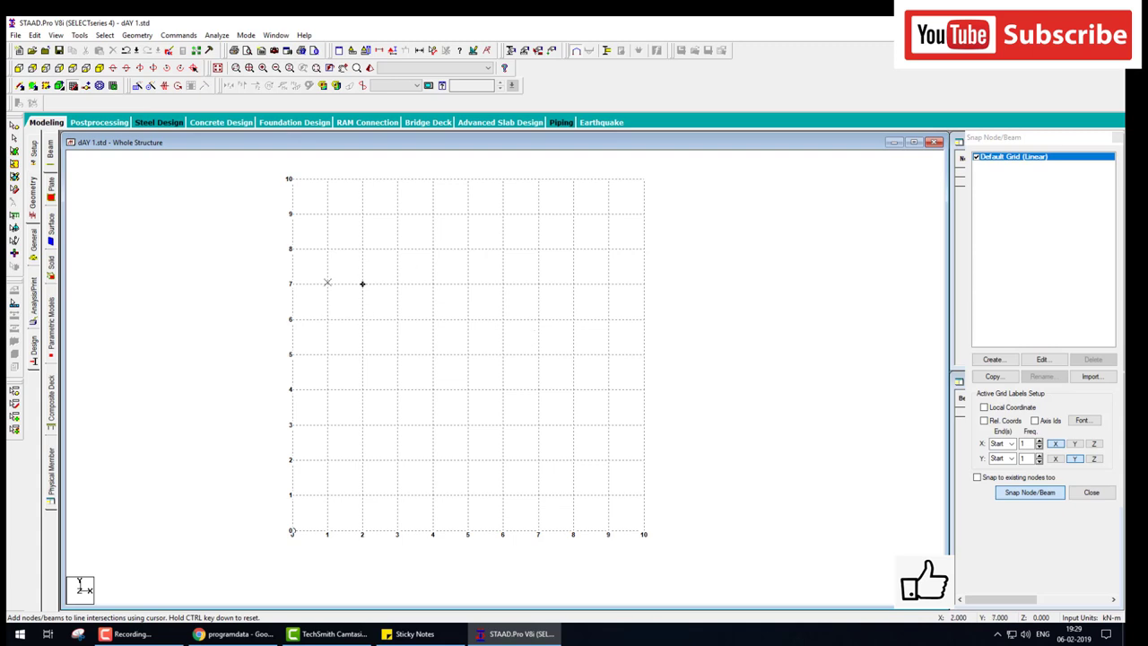
left_click(73, 87)
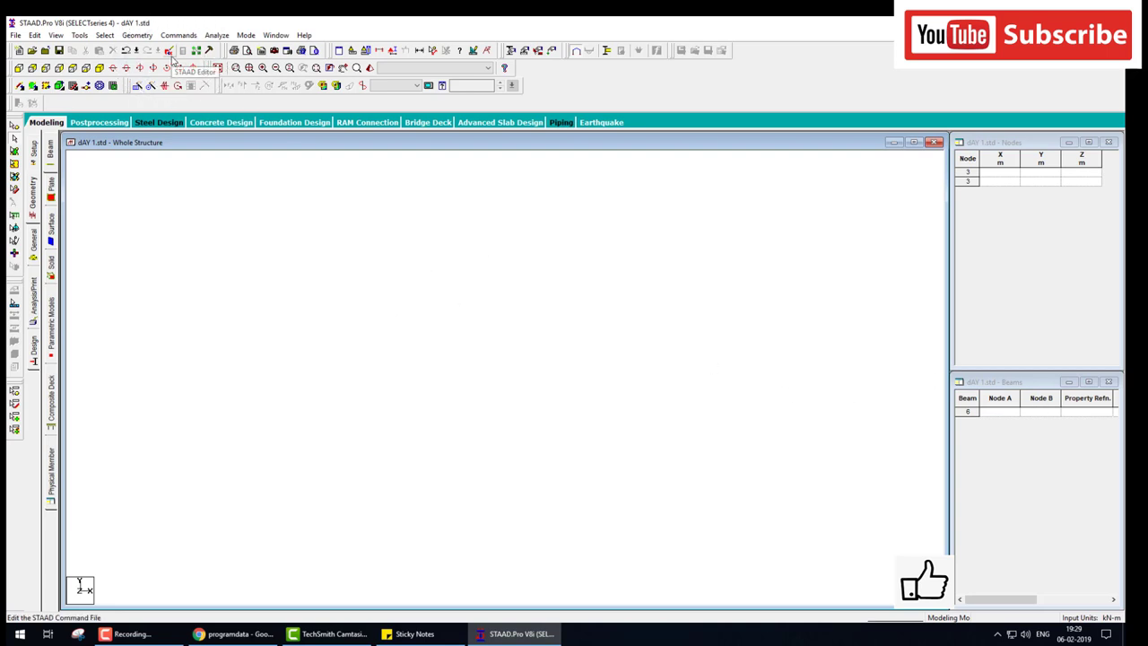
left_click(169, 53)
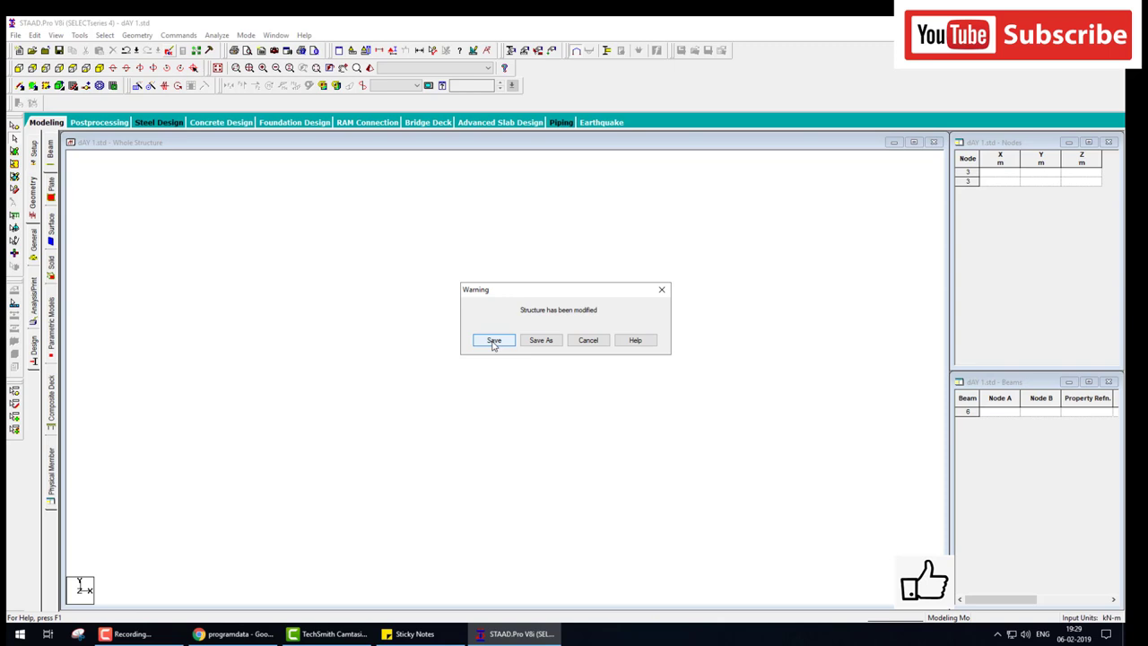
left_click(494, 343)
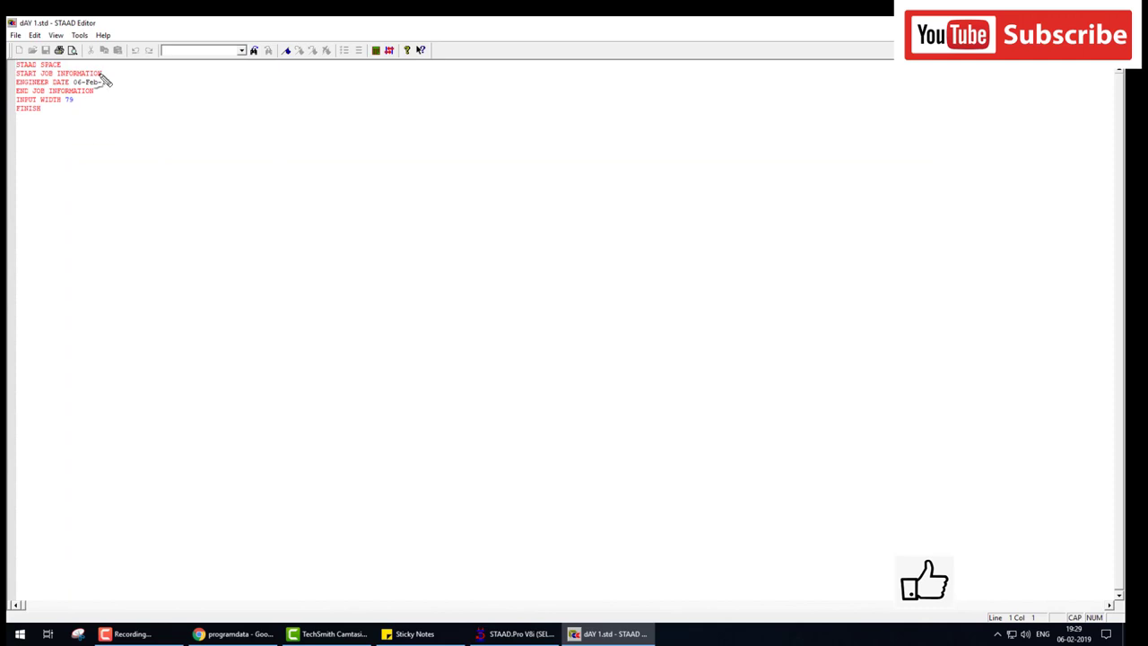
- Insert blank lines after INPUT WIDTH 79 in the dAY 1.std command file
mouse_move(101, 64)
left_mouse_down()
mouse_move(133, 91)
mouse_move(83, 102)
mouse_move(157, 20)
left_mouse_up()
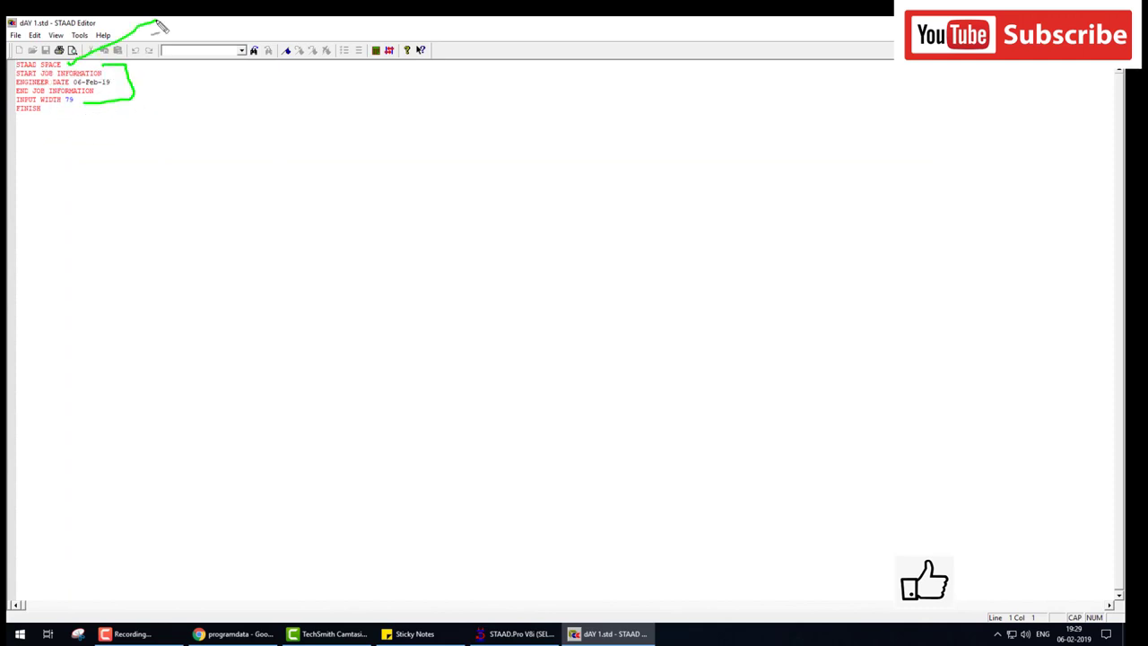
mouse_move(106, 66)
left_mouse_down()
mouse_move(124, 99)
mouse_move(363, 51)
left_mouse_up()
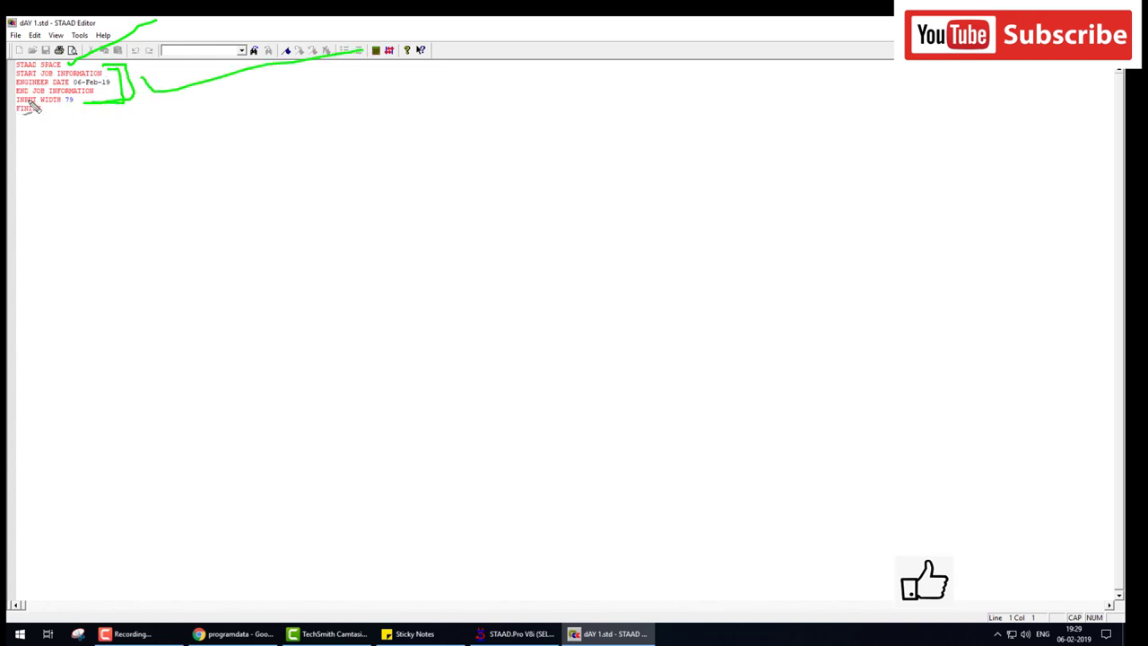
mouse_move(123, 186)
left_mouse_down()
mouse_move(361, 186)
mouse_move(282, 230)
left_mouse_up()
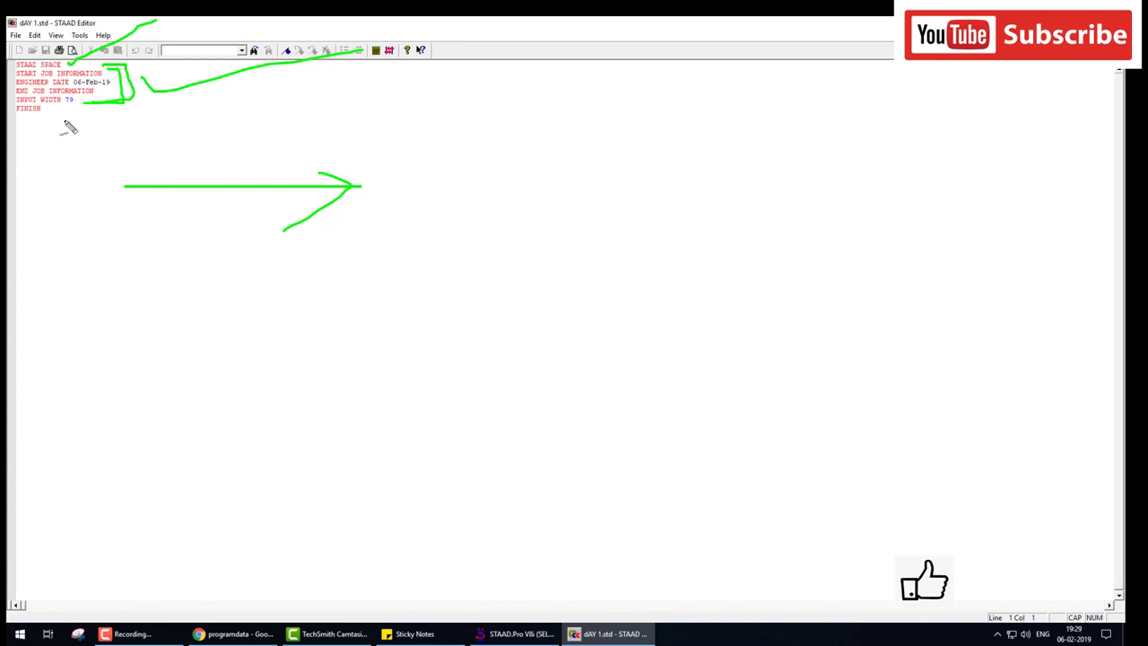
key("ctrl+shift+d")
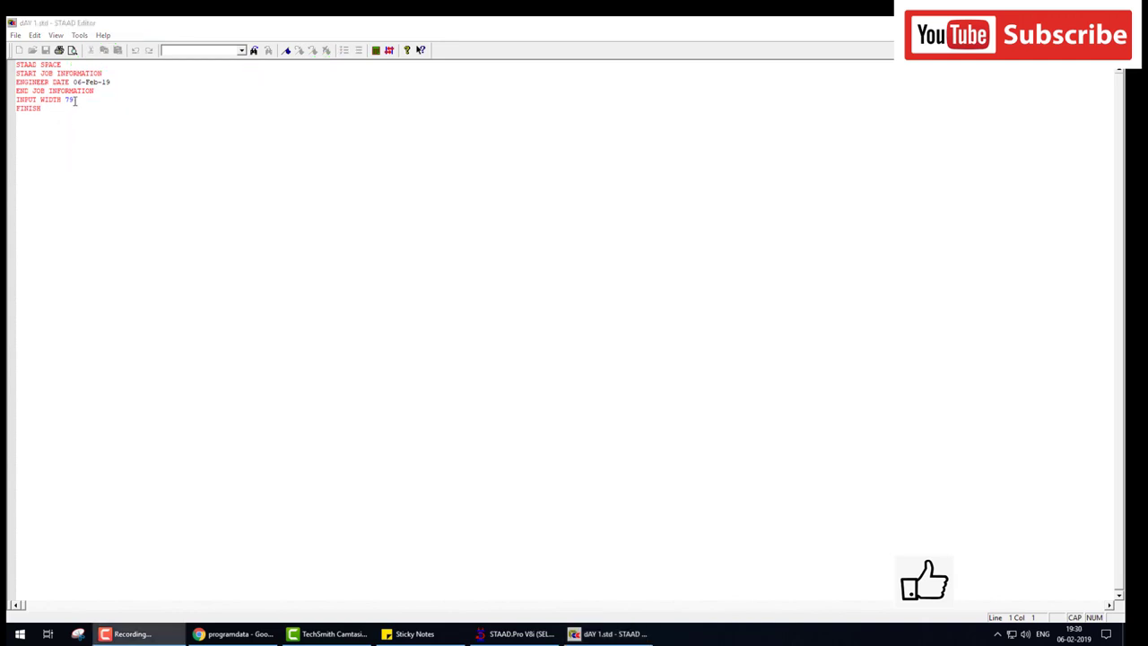
left_click(77, 100)
key("Return")
key("Return")
key("Return")
key("Return")
key("Return")
key("Return")
key("Return")
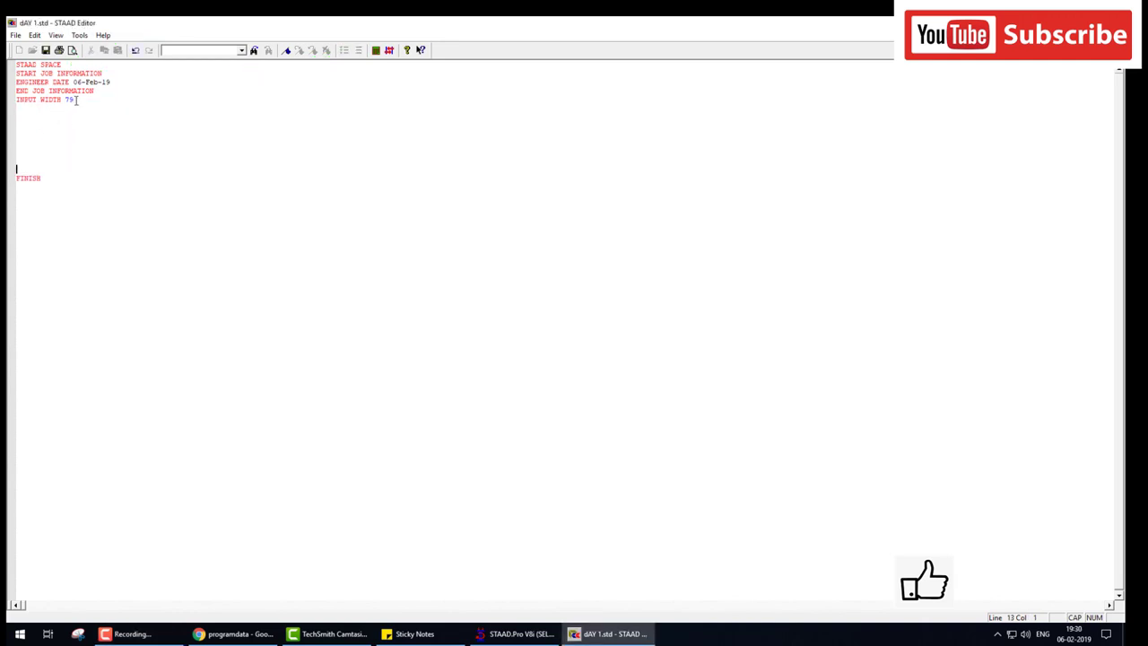
- Sketch the beam with numbered end joints and member, then place the caret on the blank line
mouse_move(69, 106)
left_mouse_down()
mouse_move(104, 161)
mouse_move(65, 164)
mouse_move(167, 131)
left_mouse_up()
key("ctrl+shift+d")
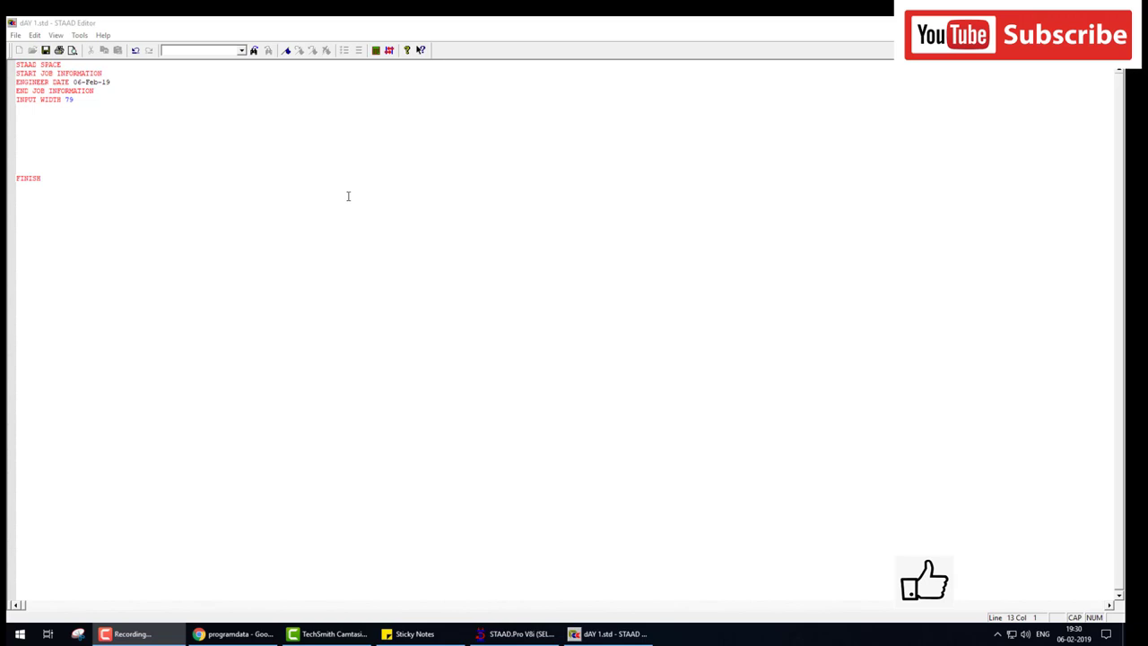
key("ctrl+shift+d")
left_click_drag(305, 186, 525, 186)
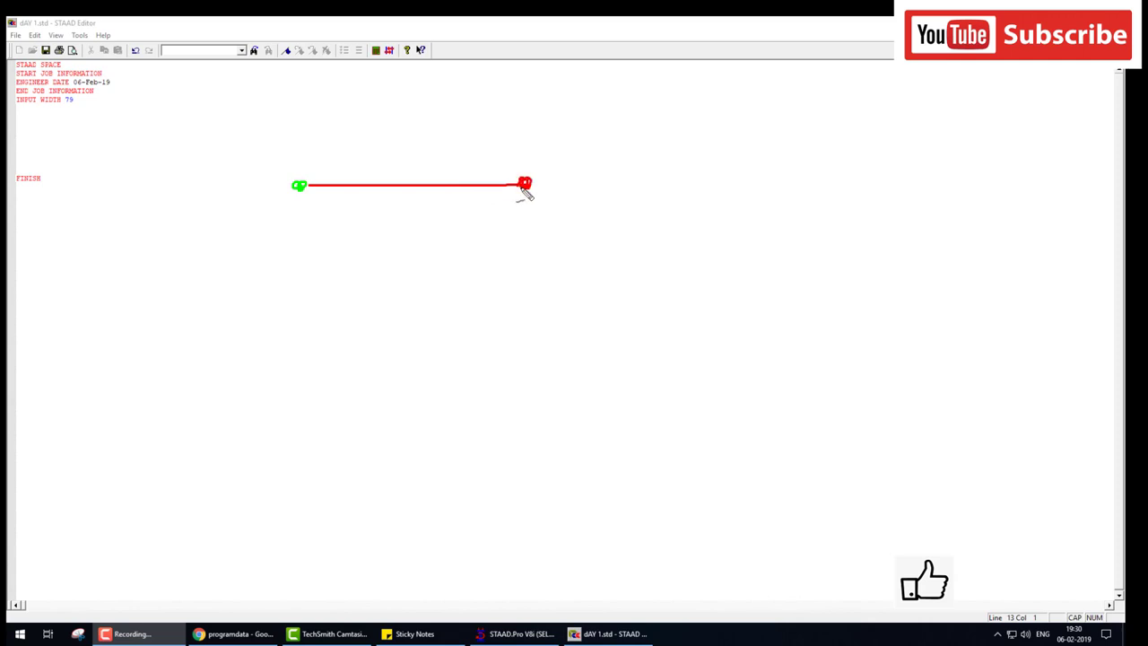
mouse_move(400, 199)
left_mouse_down()
mouse_move(401, 215)
mouse_move(410, 211)
left_mouse_up()
mouse_move(298, 183)
left_mouse_down()
mouse_move(307, 154)
mouse_move(356, 138)
left_mouse_up()
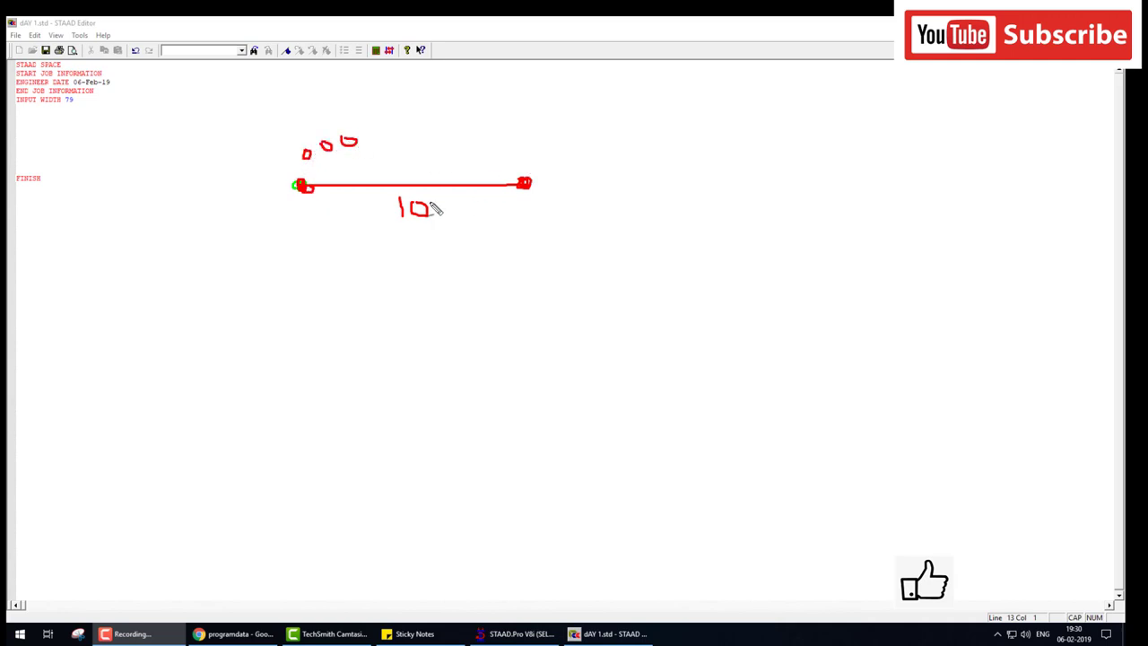
mouse_move(514, 142)
left_mouse_down()
mouse_move(515, 154)
mouse_move(589, 127)
left_mouse_up()
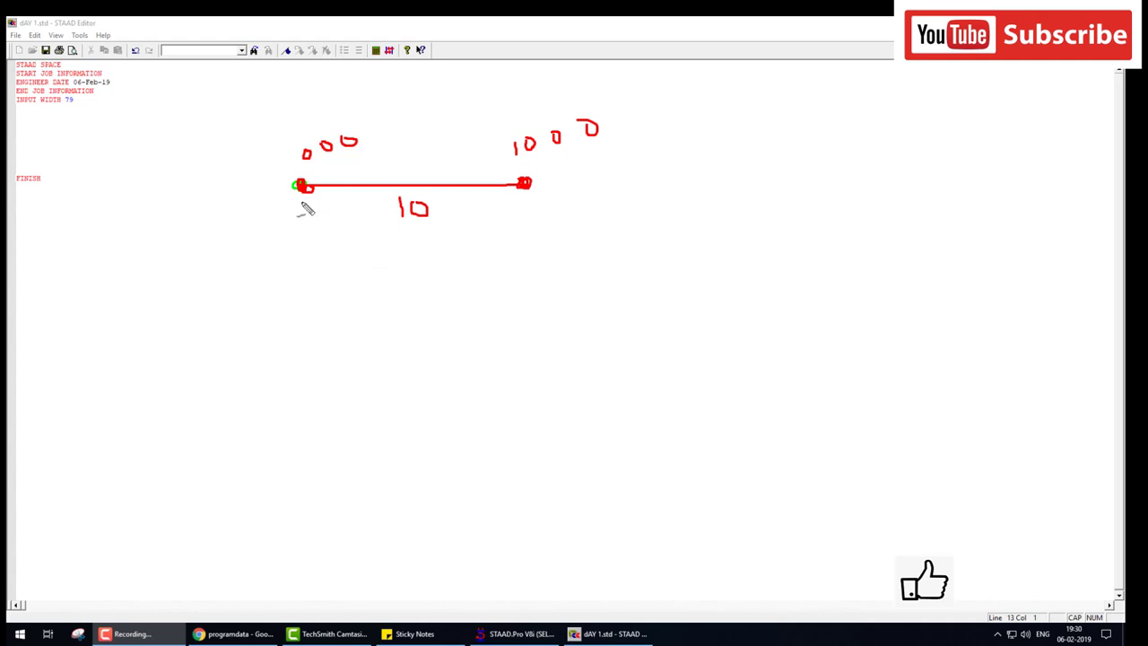
left_click_drag(301, 203, 301, 219)
left_click_drag(513, 199, 521, 208)
left_click_drag(404, 163, 403, 175)
key("ctrl+shift+d")
left_click(30, 117)
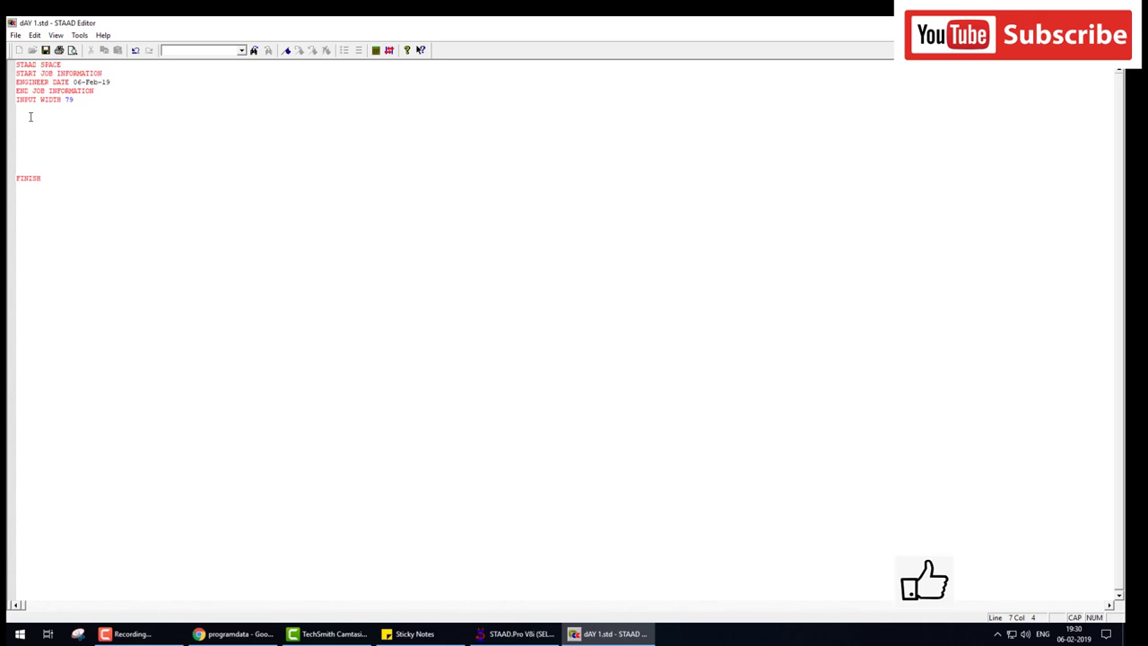
- Write the JOINT COORDINATE block with joint 1 at 0 0 0 and joint 2 at 10 0 0
type("NT ")
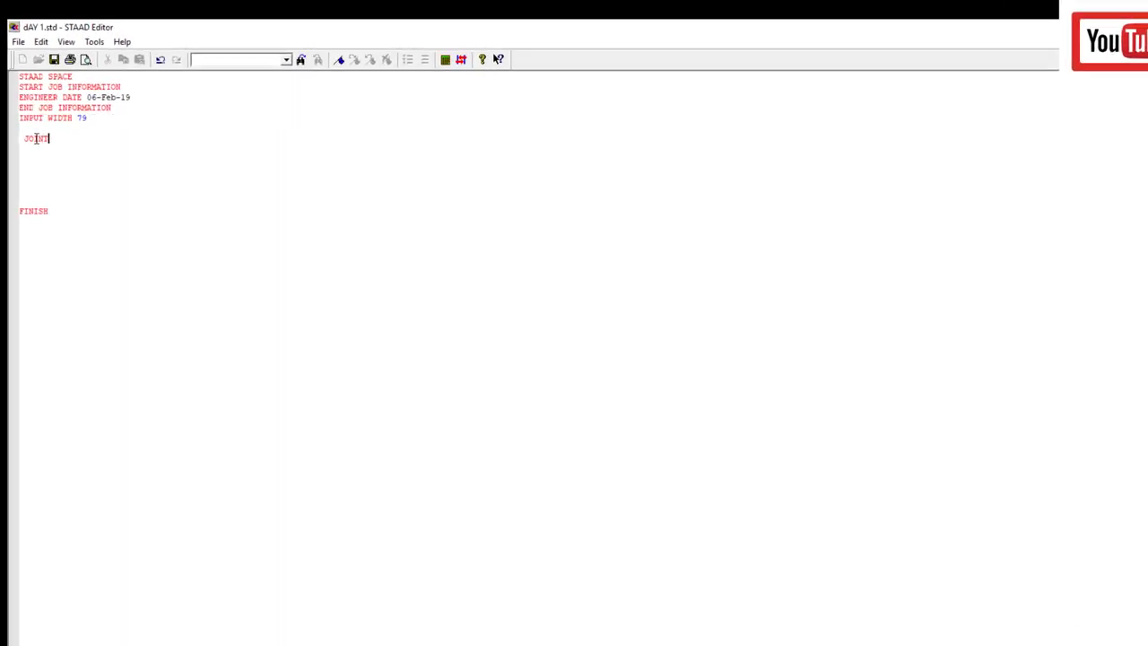
type("COORD")
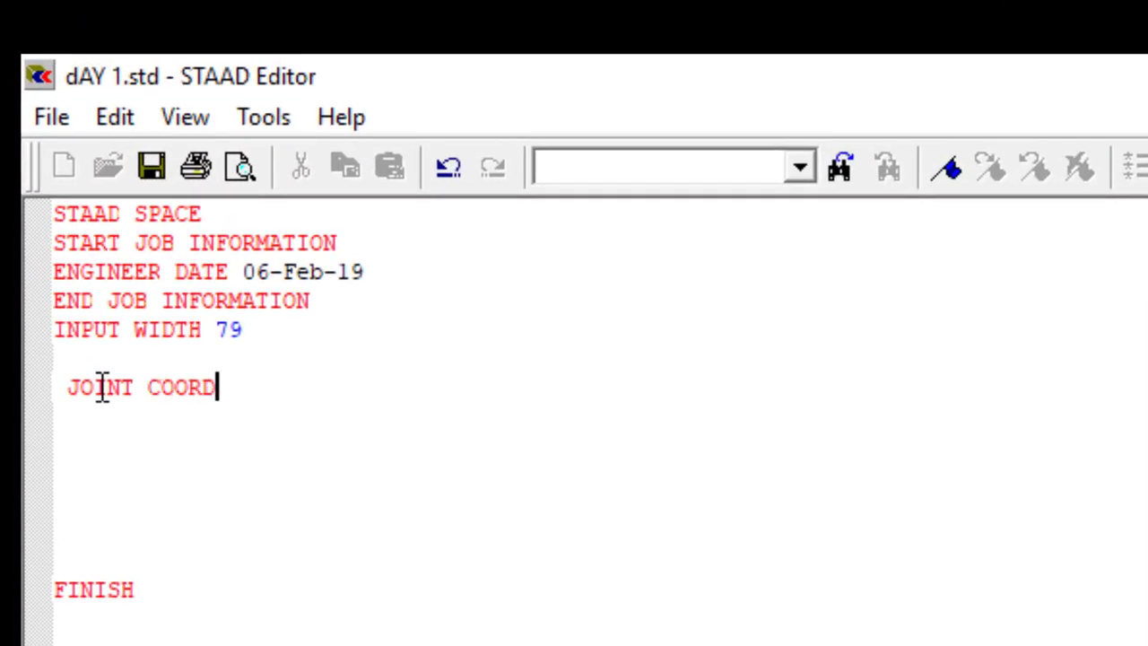
type("INATE")
key("Return")
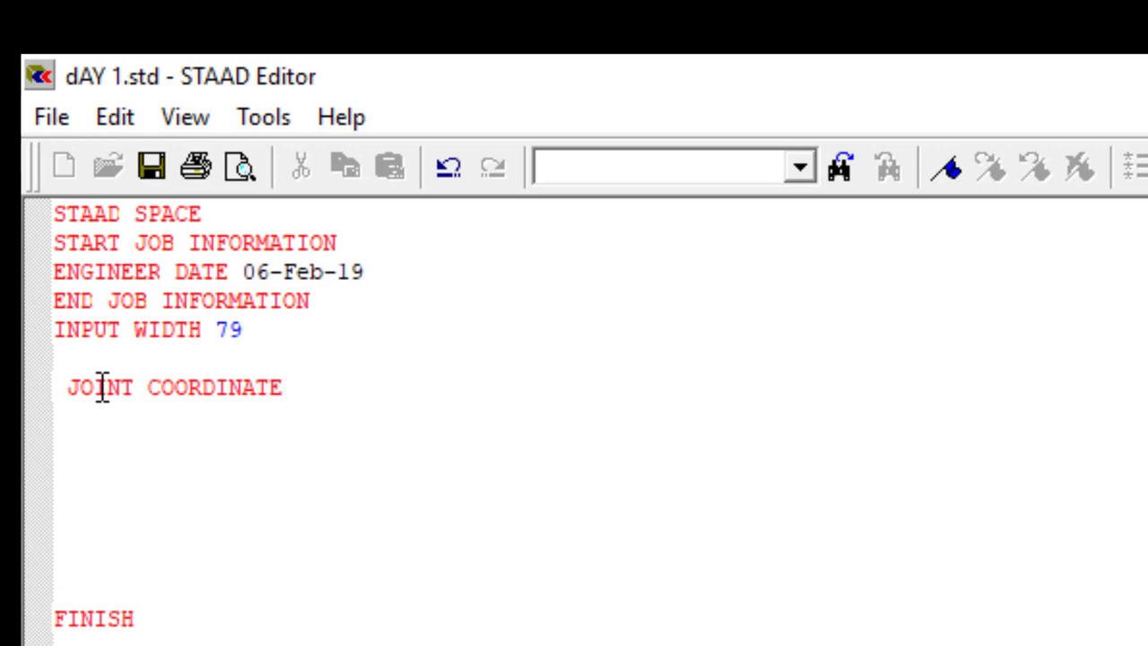
type("1")
type(" 0 0")
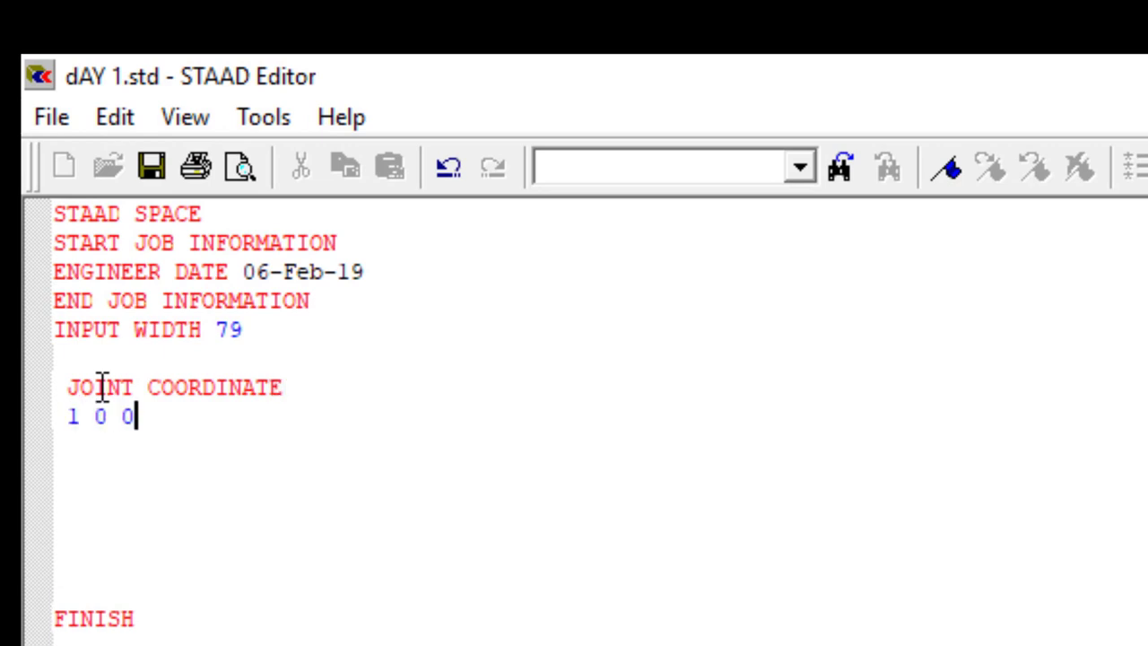
type(" 0")
key("Return")
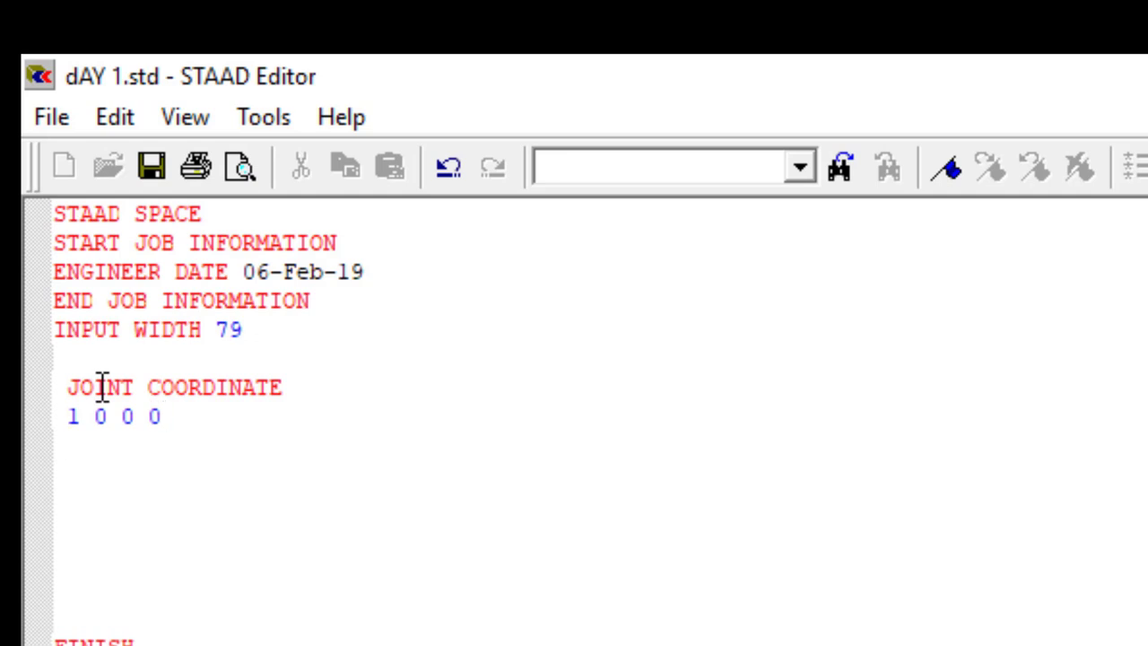
type("2")
type(" 10 0 0")
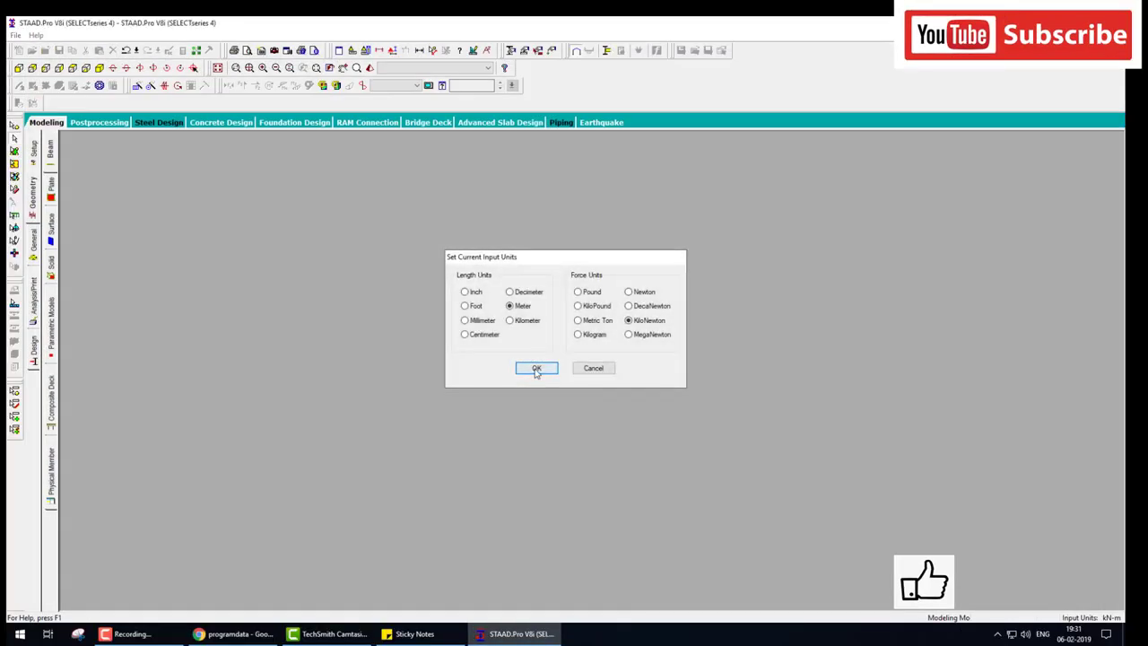
- Load joints 1 and 2 into the model and mark the two nodes and the beam joining them
left_click(535, 368)
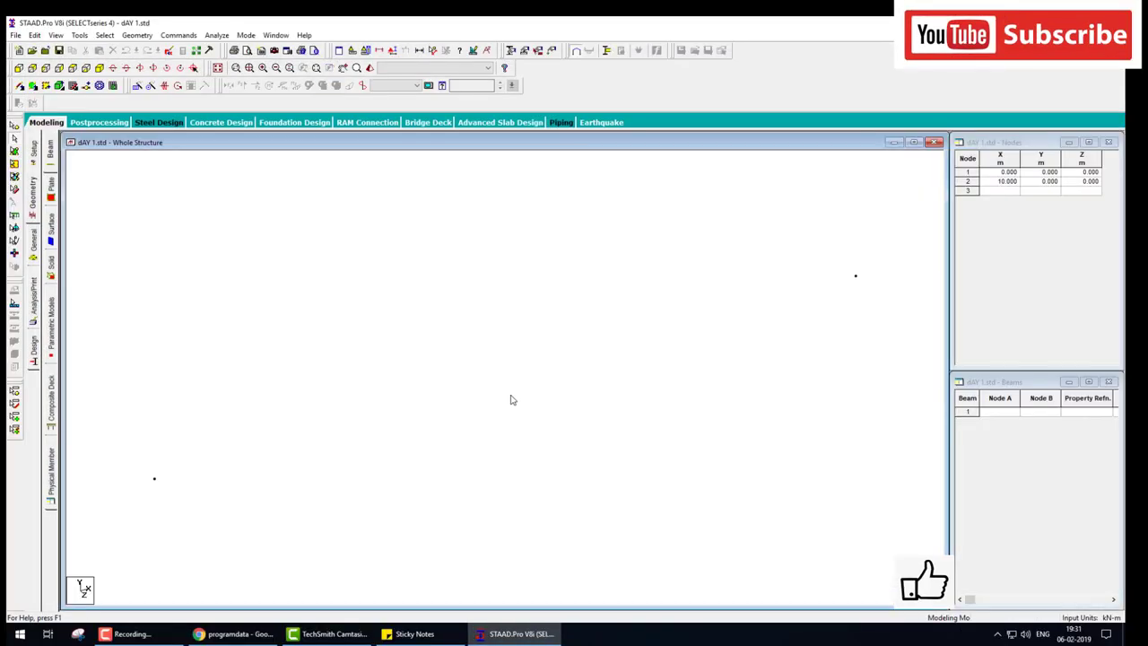
key("ctrl+2")
left_click_drag(173, 389, 114, 421)
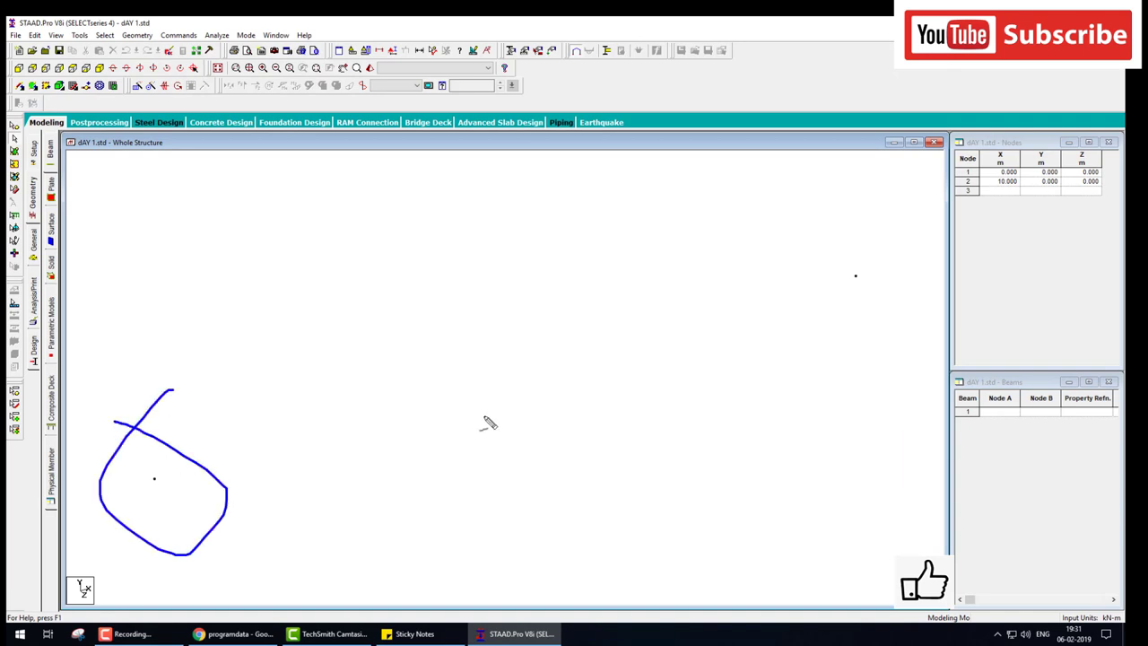
left_click_drag(816, 266, 851, 208)
key("e")
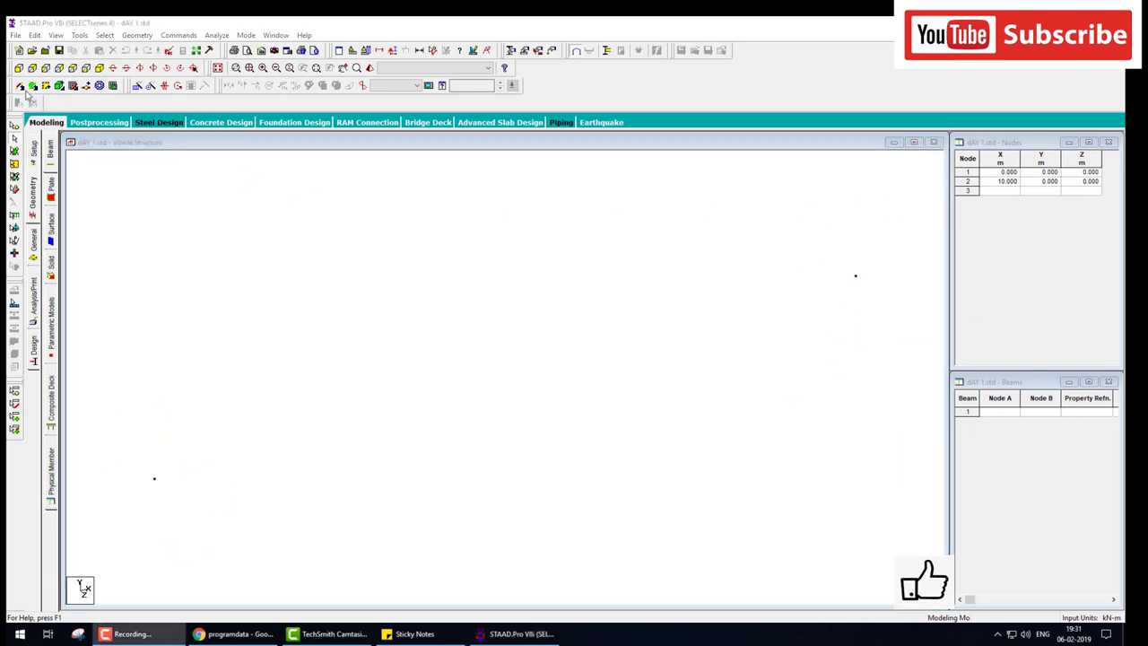
key("Escape")
key("ctrl+2")
left_click_drag(150, 313, 139, 301)
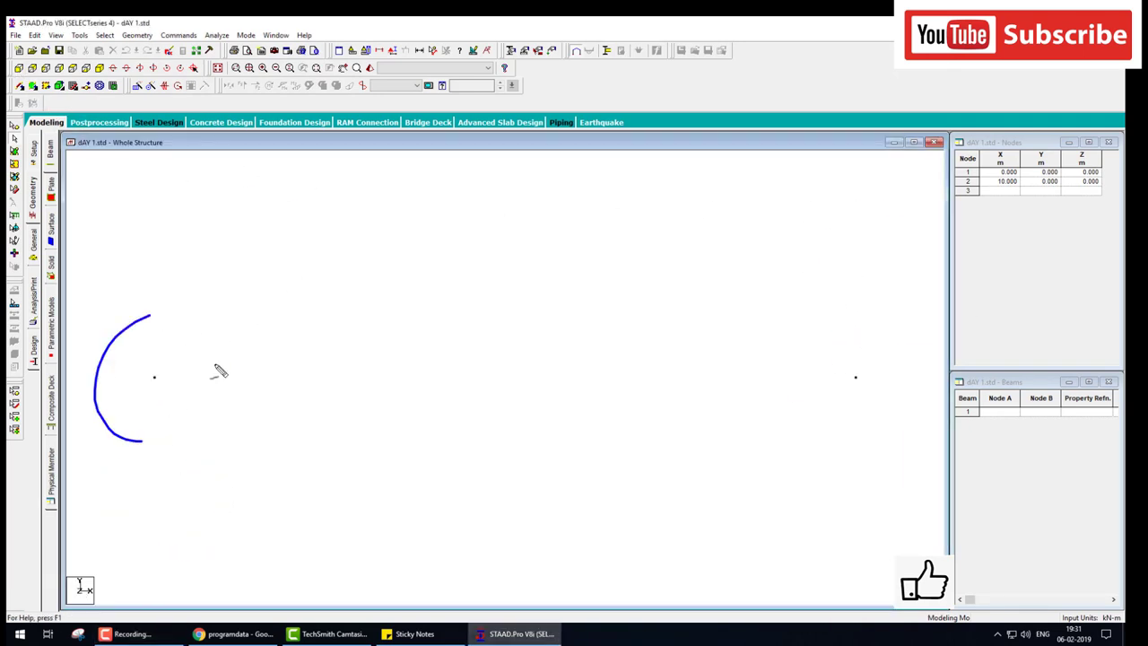
left_click_drag(814, 325, 619, 297)
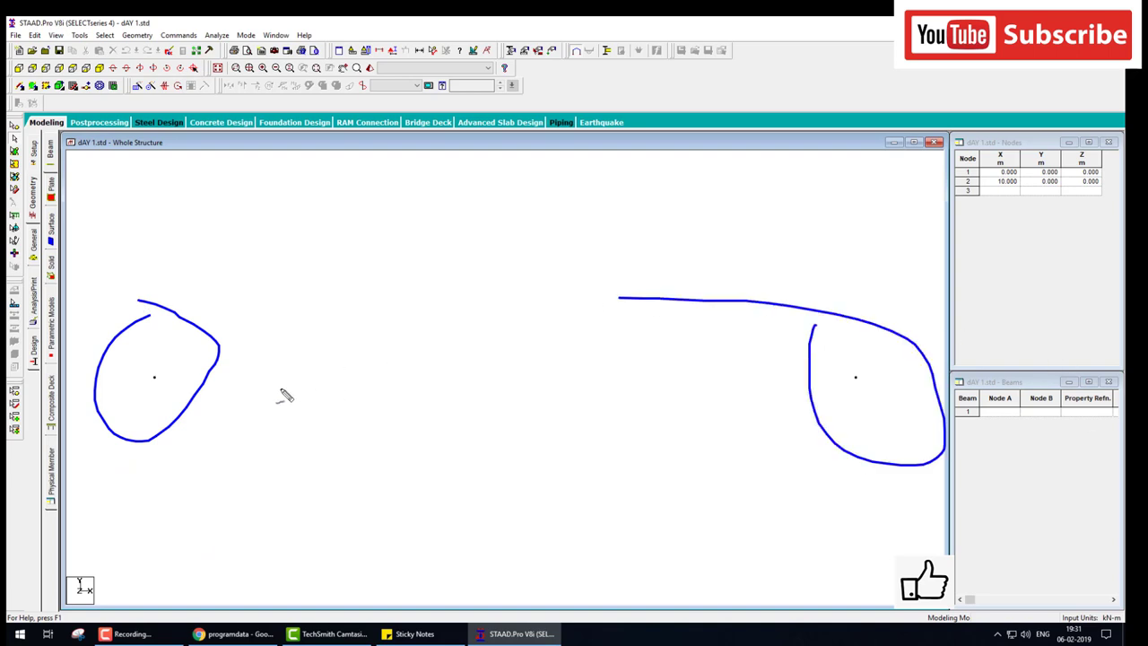
left_click_drag(154, 377, 850, 364)
key("Escape")
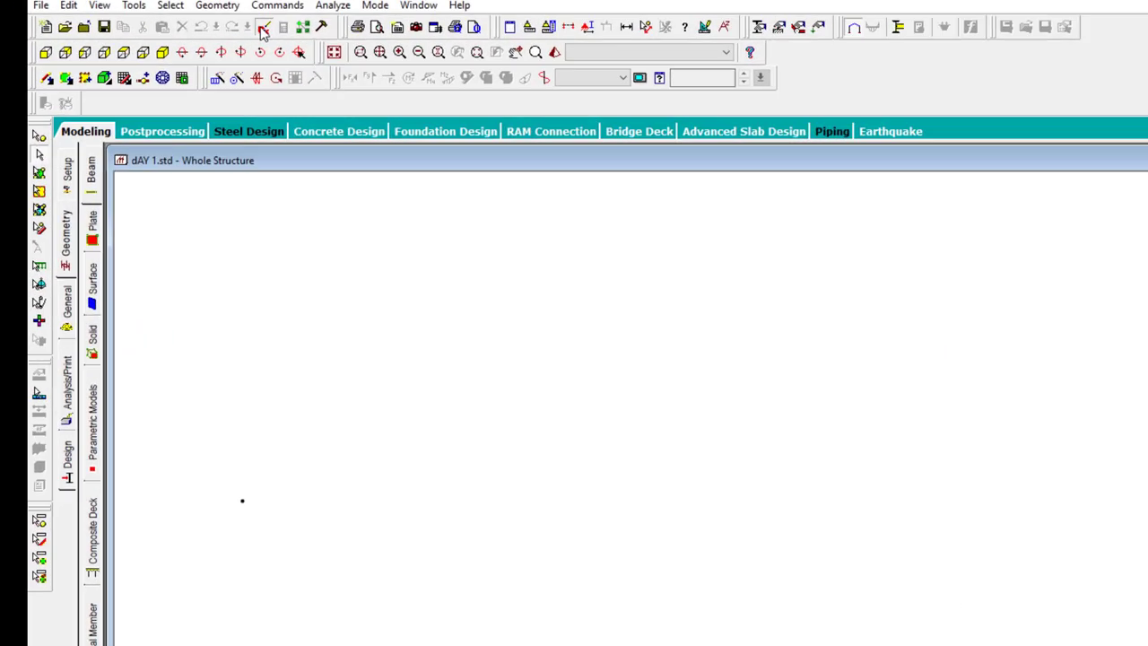
- Add MEMBER INCIDANCE 1 1 2 to the input file and reload the model
left_click(263, 29)
left_click(309, 213)
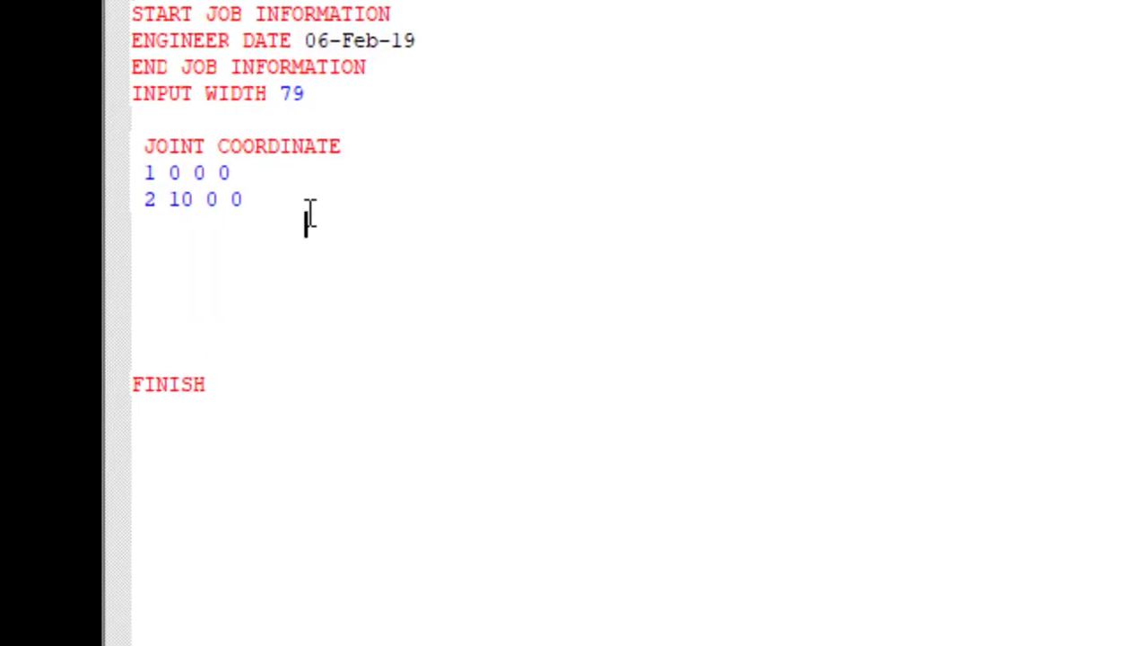
key("Return")
type("MEMBER ")
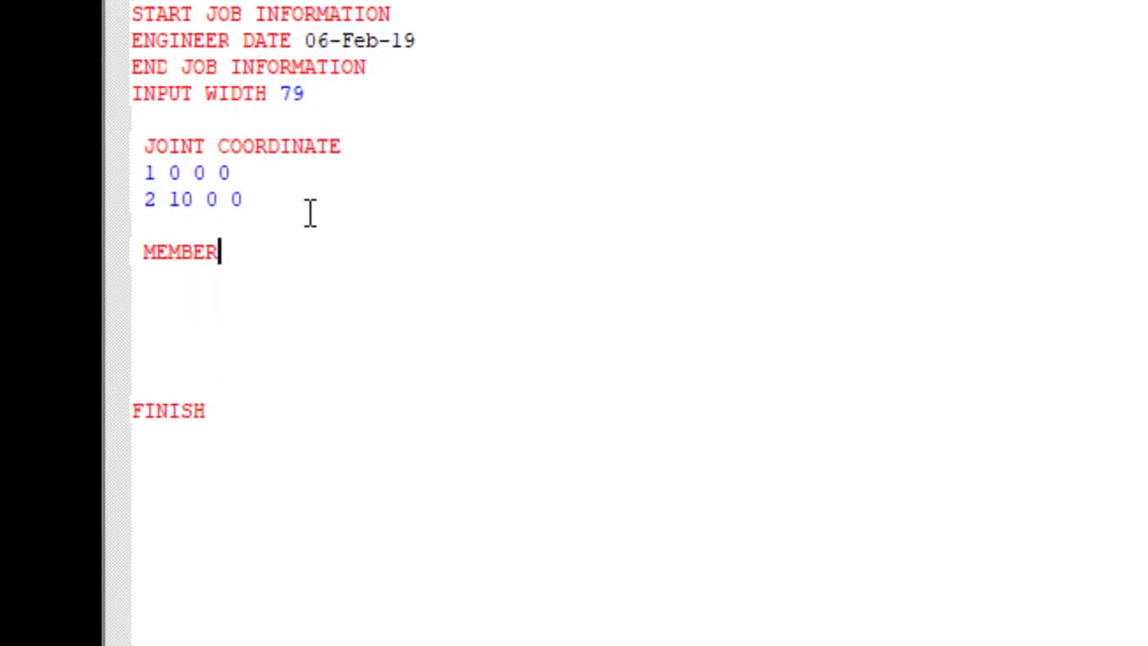
type("INCID")
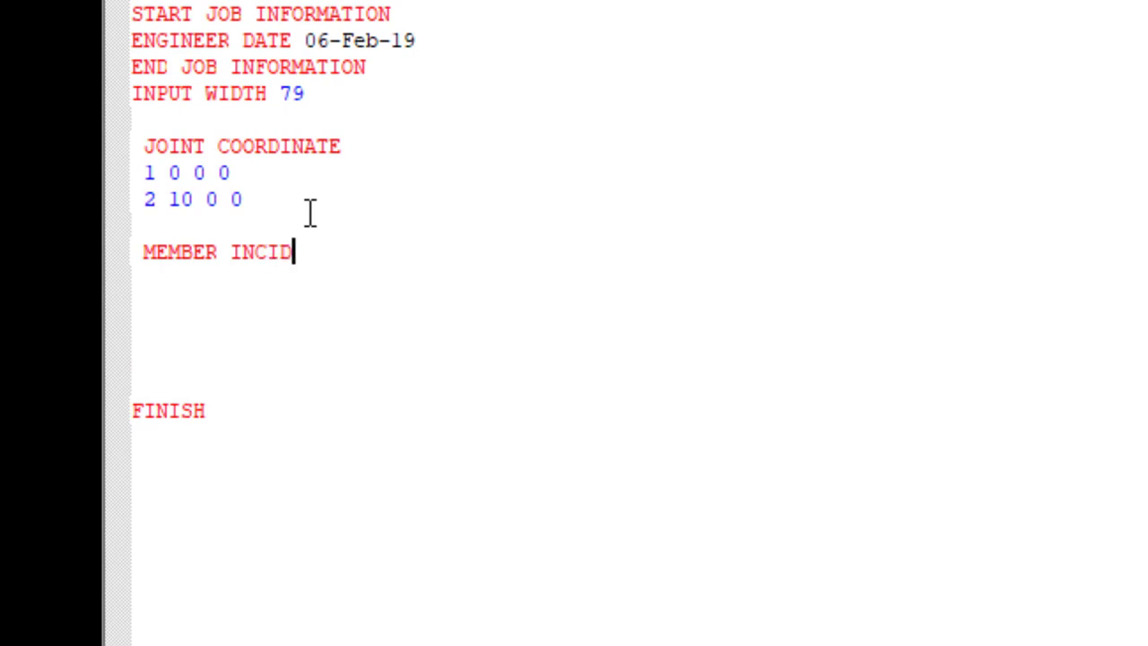
type("ANCE")
key("Return")
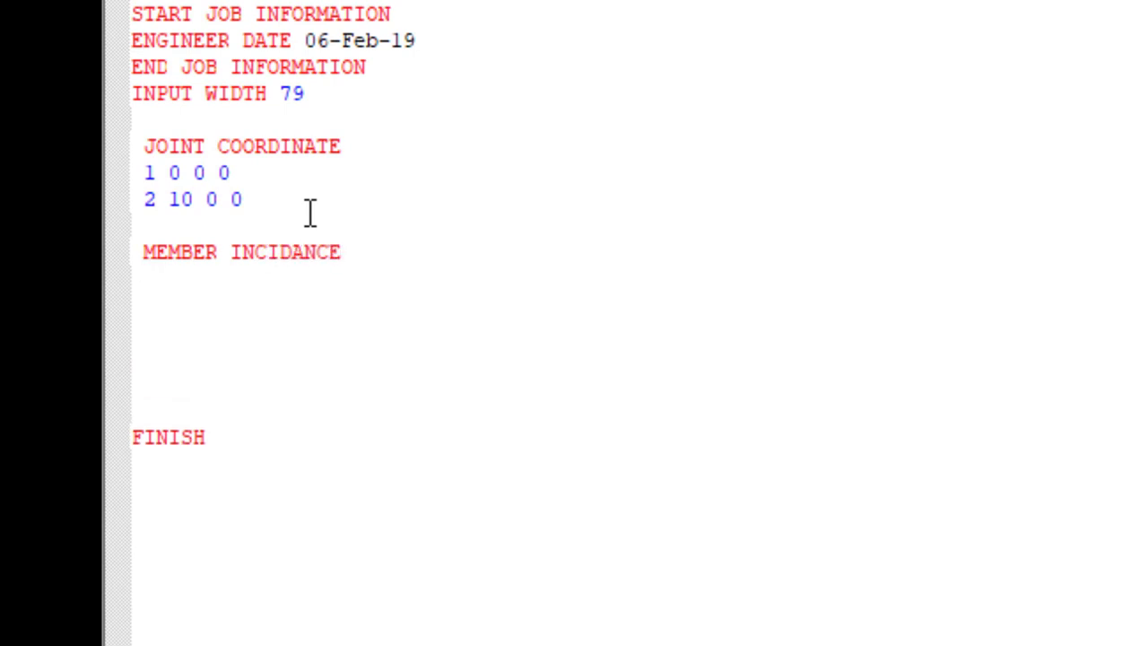
type("1")
type(" 1")
type("2")
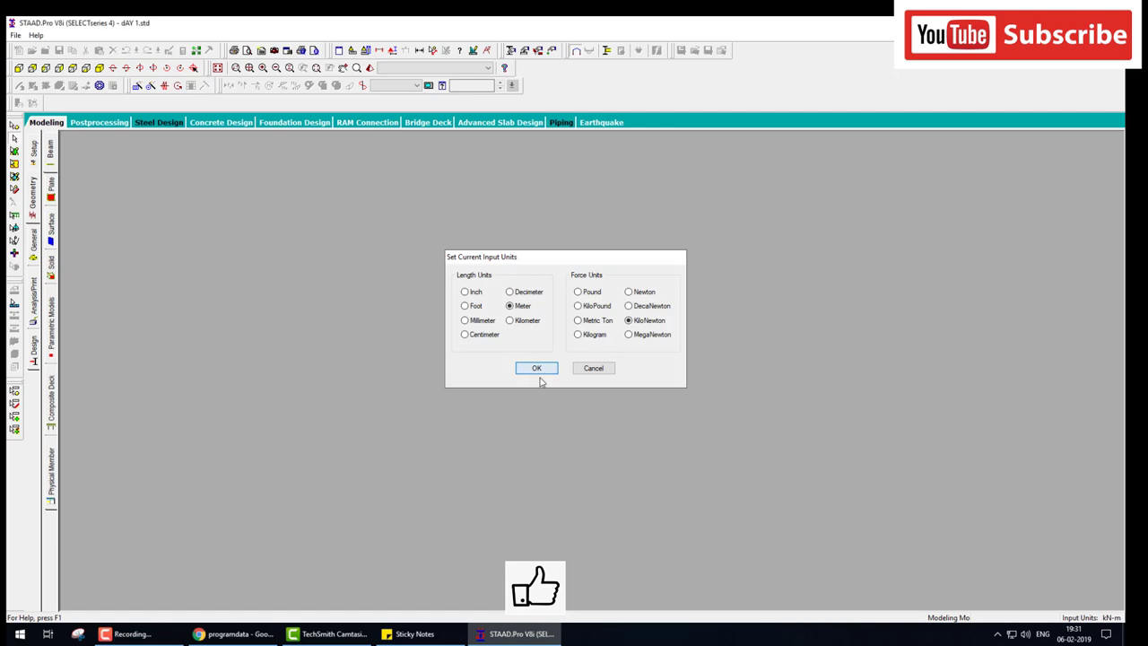
left_click(536, 368)
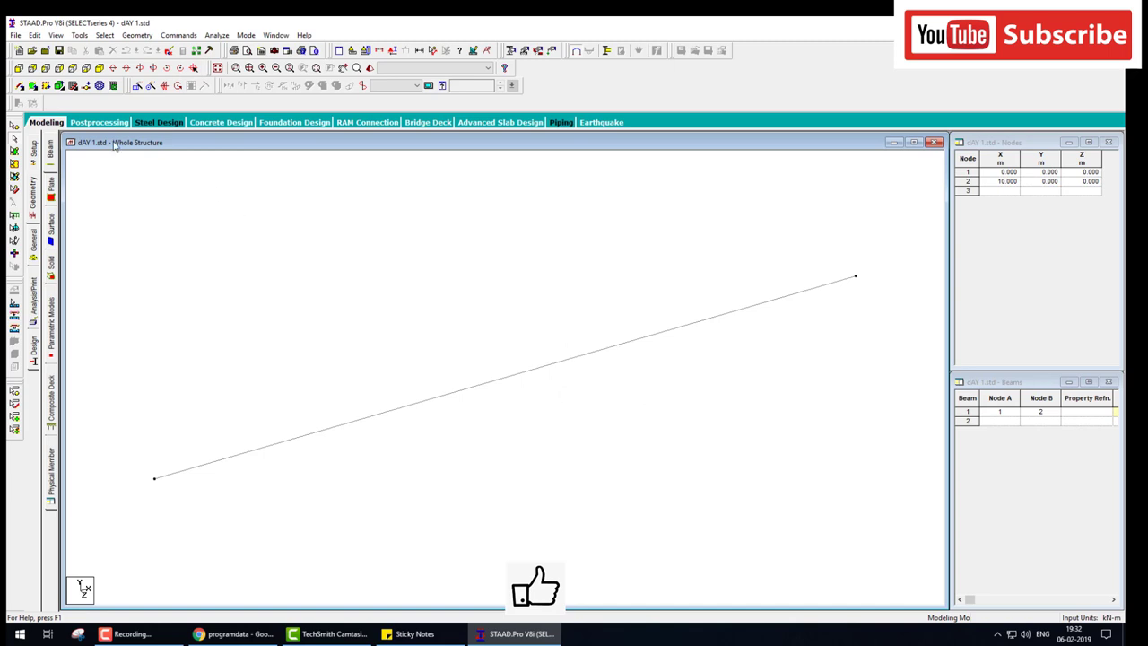
- Show the beam in front view and sketch a pinned left support and roller right support
left_click(19, 68)
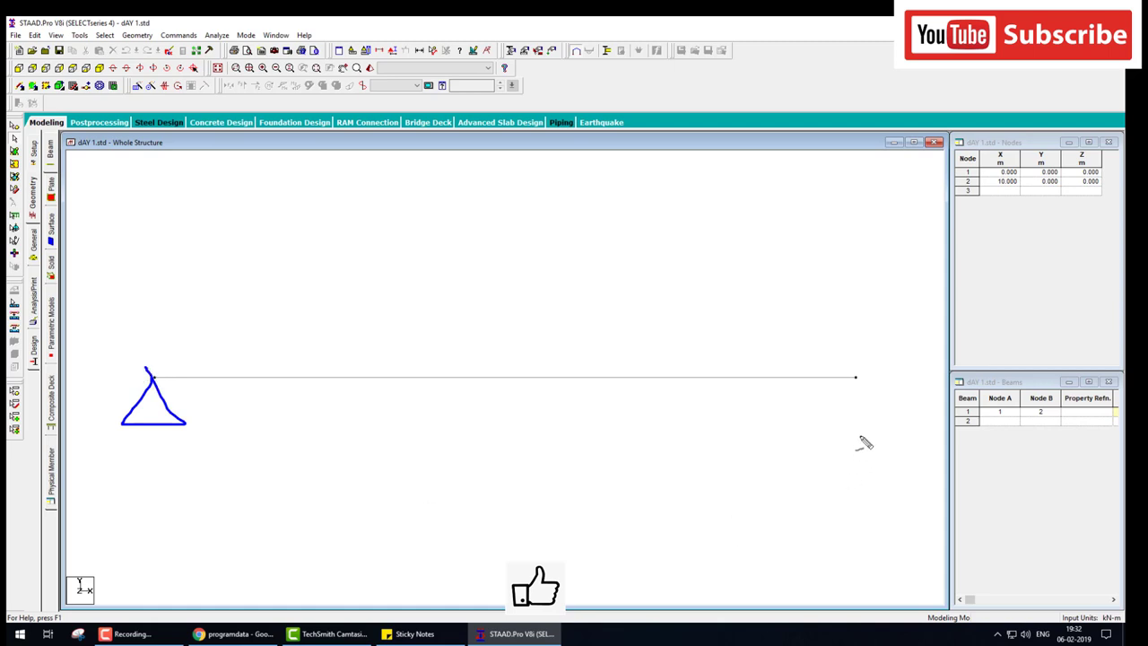
mouse_move(850, 369)
left_mouse_down()
mouse_move(866, 405)
mouse_move(850, 371)
left_mouse_up()
left_click_drag(831, 434, 872, 435)
left_click_drag(775, 454, 955, 436)
left_click_drag(740, 475, 910, 462)
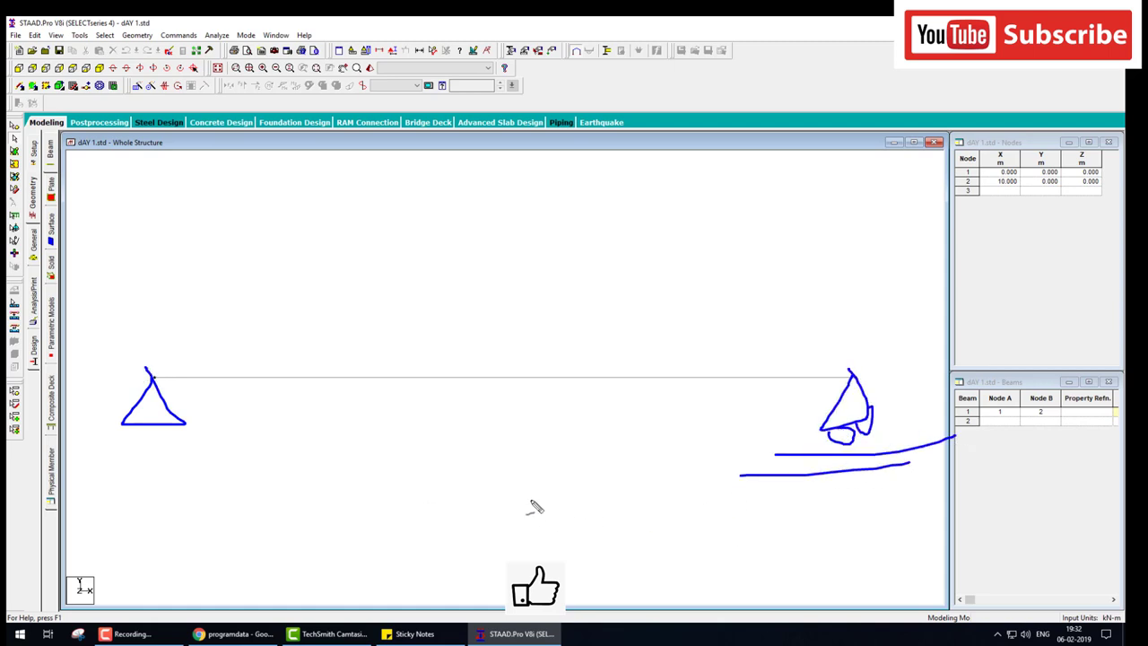
key("Escape")
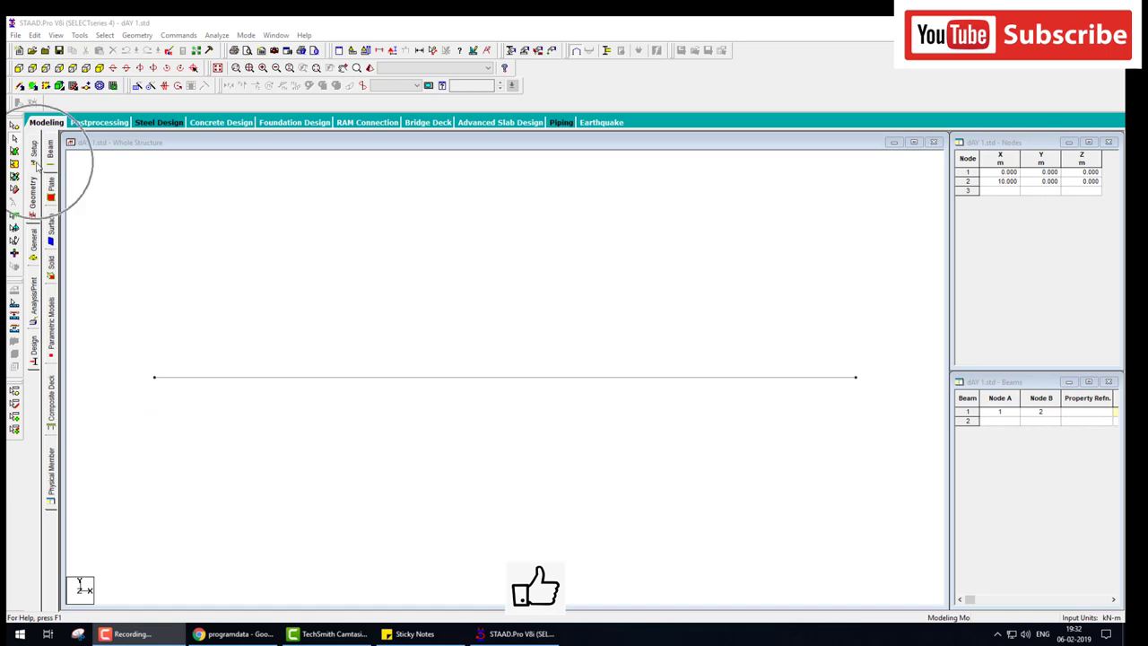
left_click(36, 242)
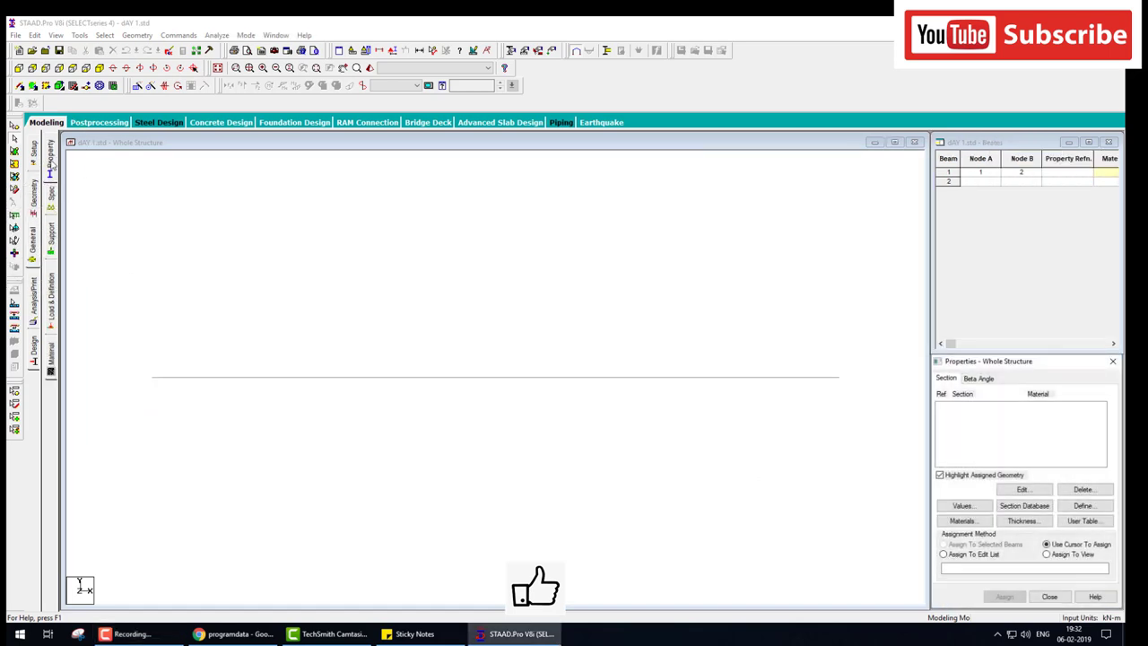
- Review the General and Geometry modelling pages, then open the Supports – Whole Structure dialog
left_click_drag(58, 154, 67, 366)
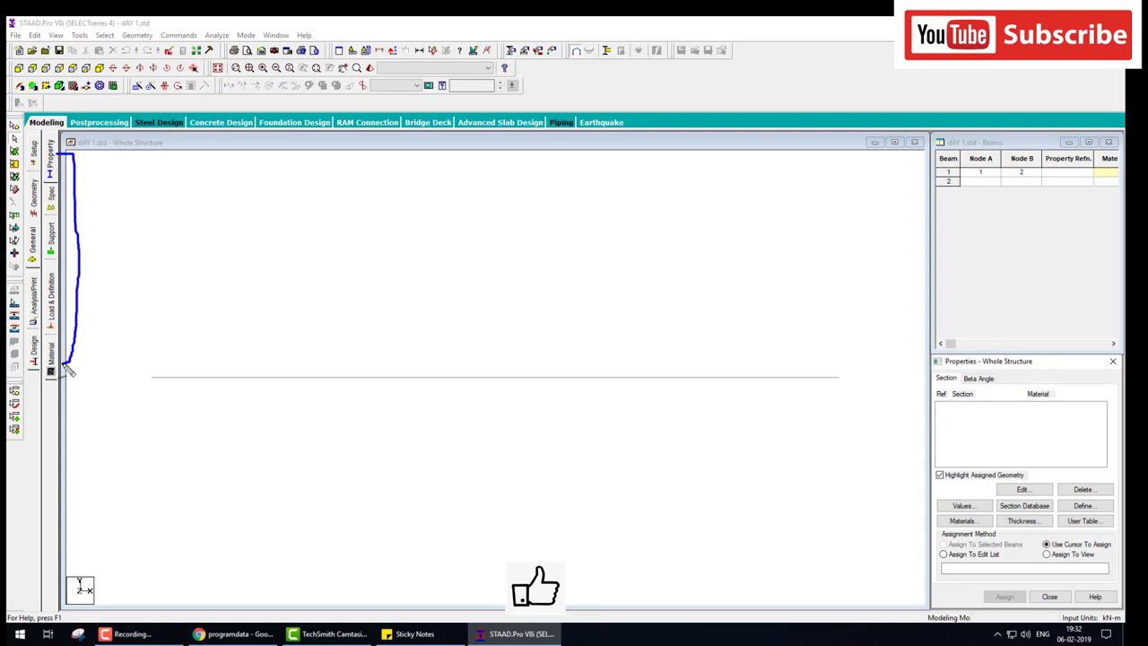
left_click(36, 197)
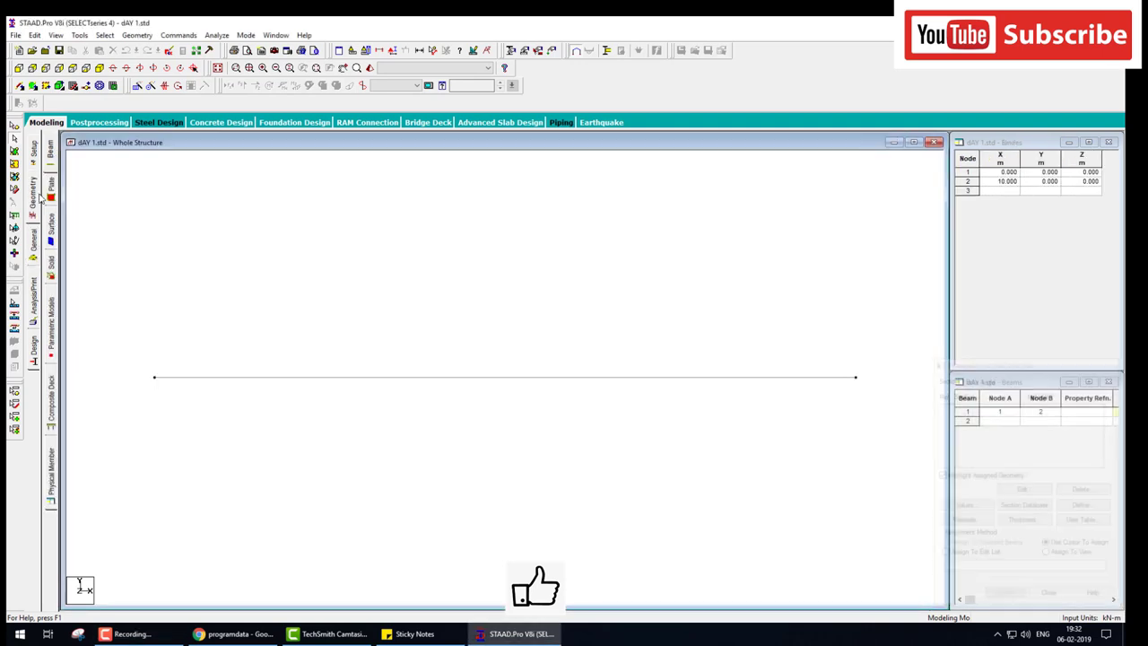
left_click_drag(52, 157, 85, 215)
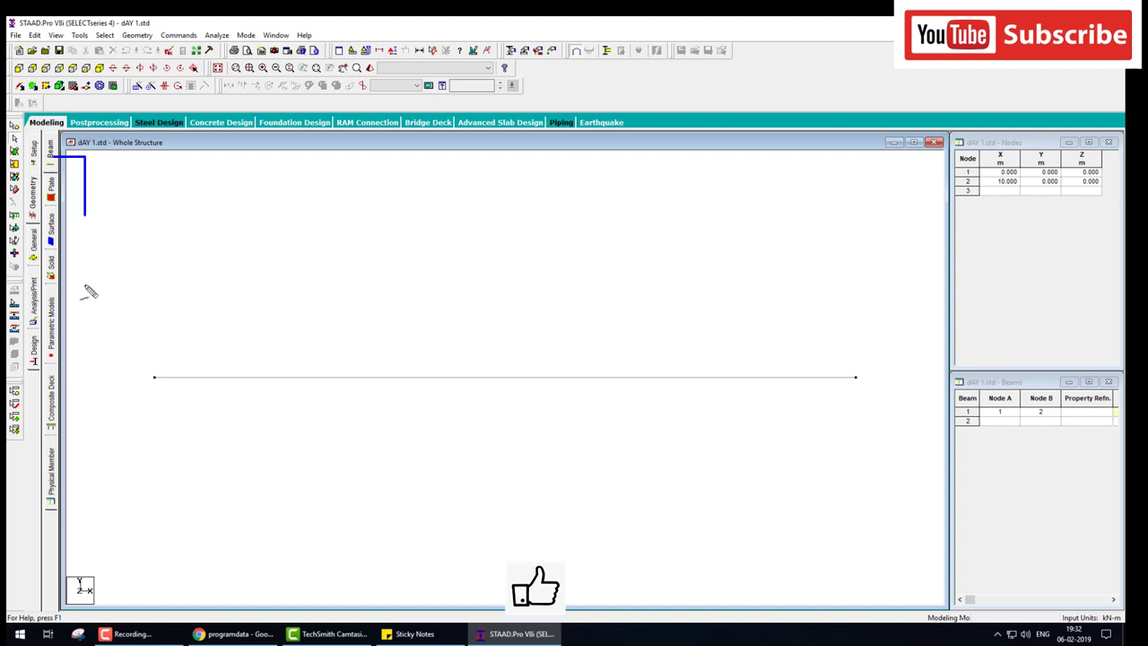
left_click_drag(86, 292, 73, 517)
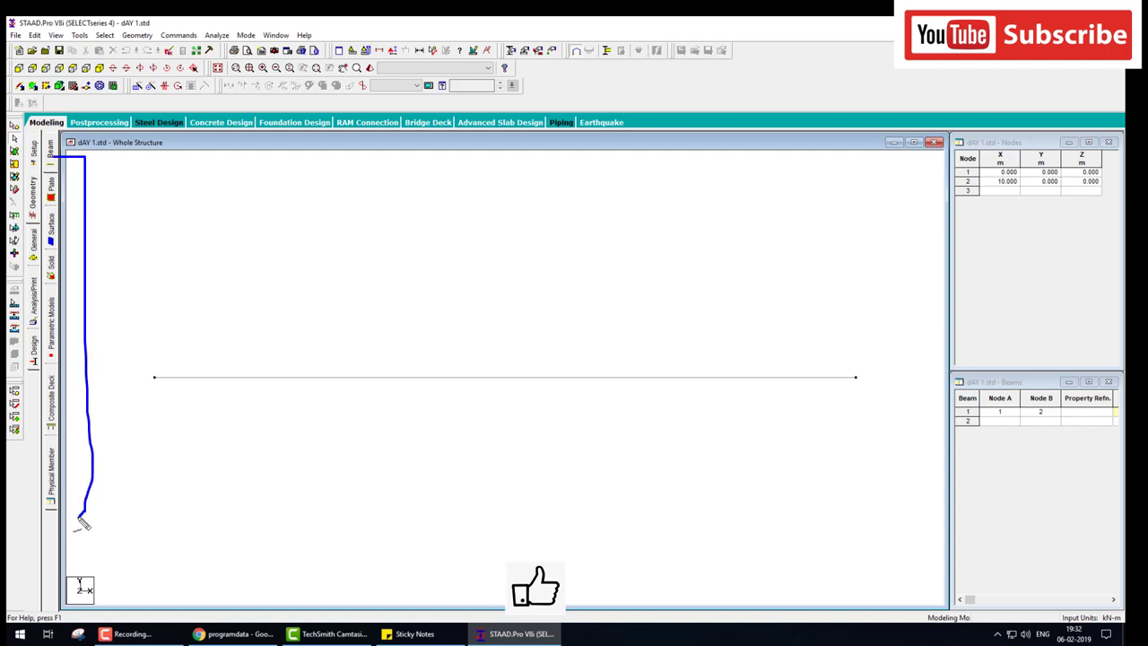
left_click(33, 250)
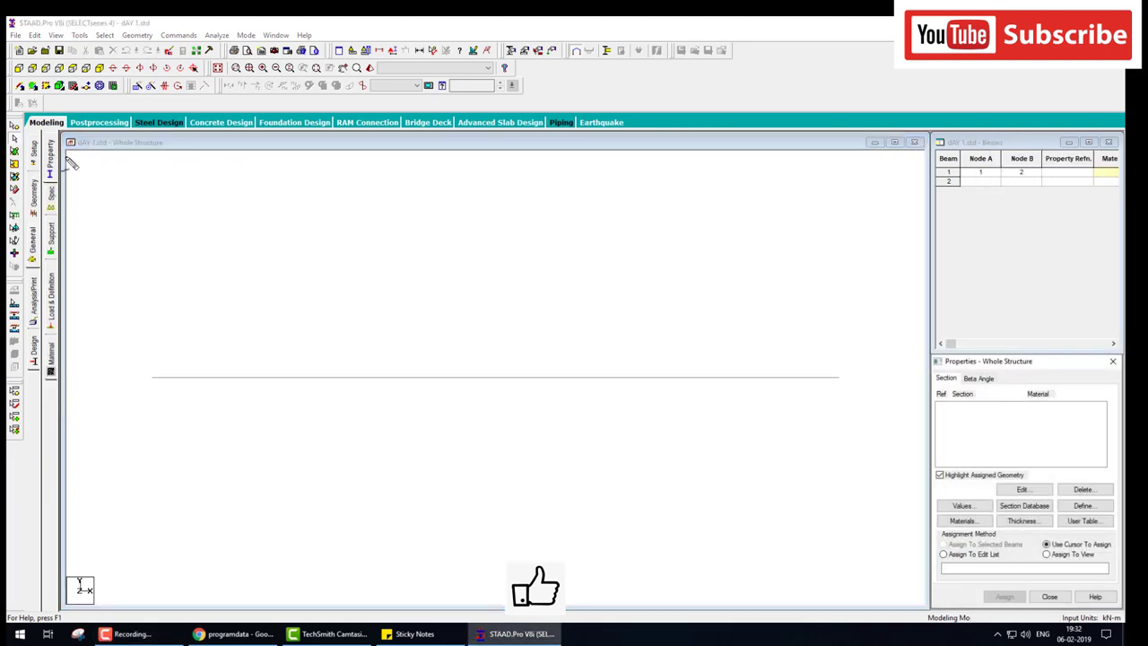
left_click_drag(65, 158, 56, 368)
left_click_drag(62, 225, 76, 242)
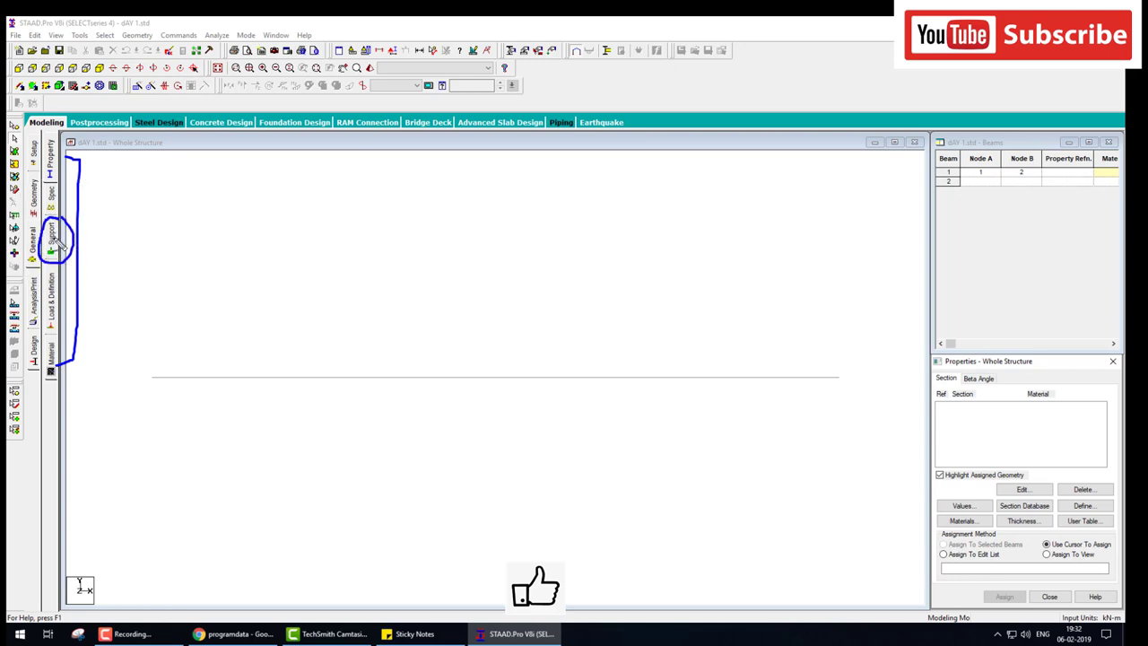
mouse_move(72, 229)
left_mouse_down()
mouse_move(931, 188)
mouse_move(892, 210)
mouse_move(972, 161)
left_mouse_up()
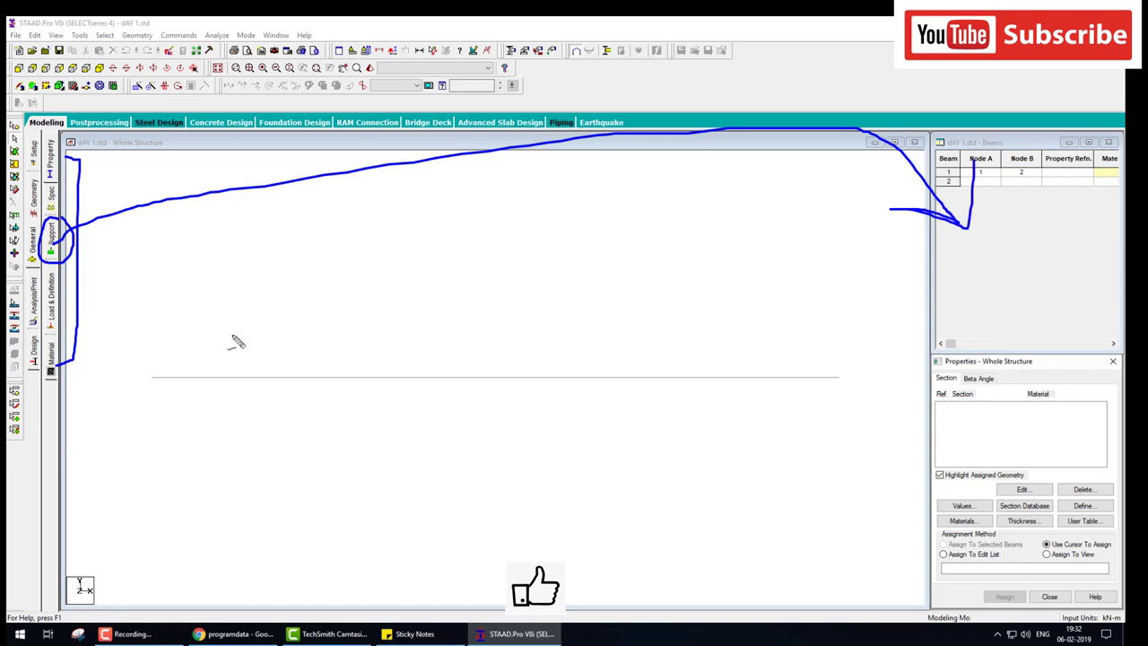
left_click(48, 239)
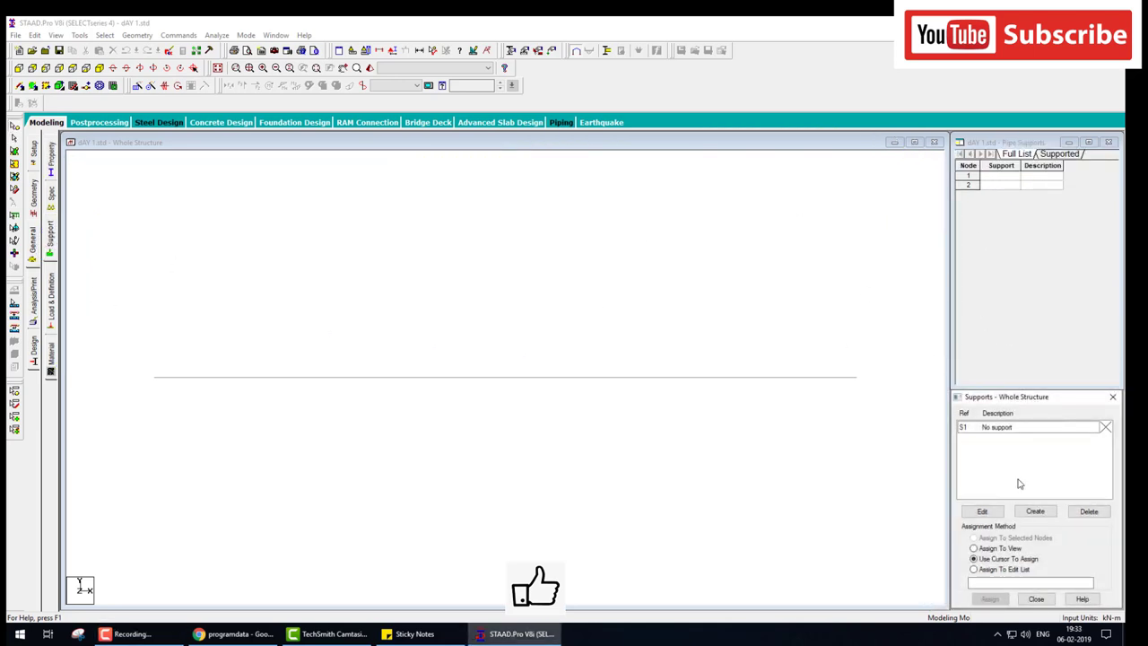
- Create a pinned support as Support 2 and select it in the supports list
left_click(1045, 519)
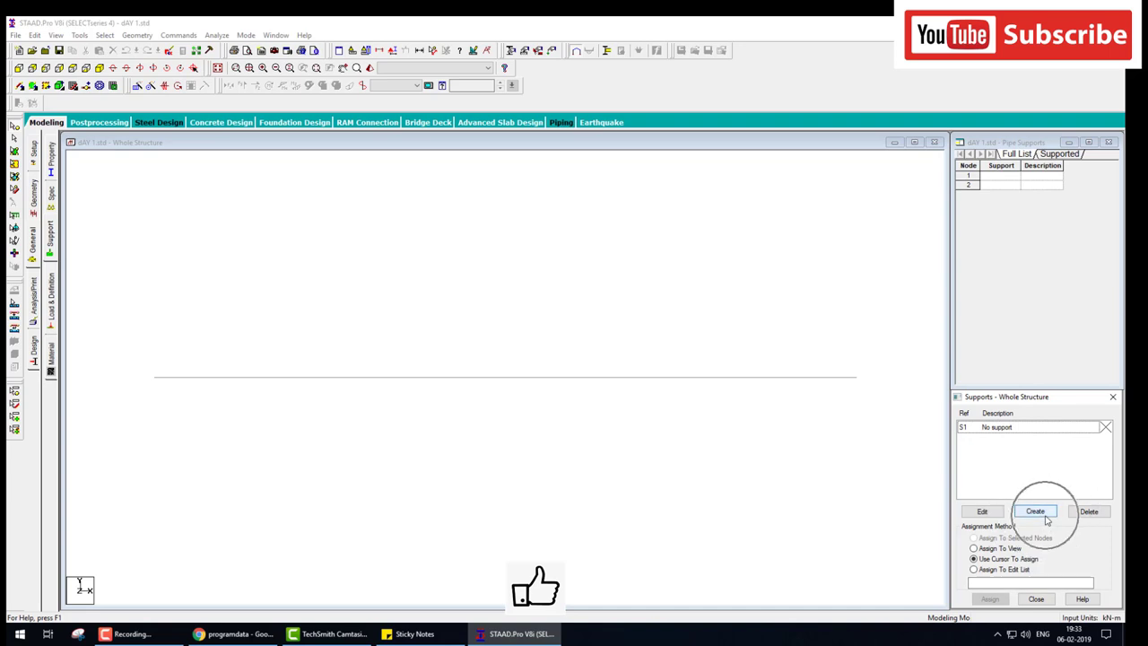
left_click(962, 430)
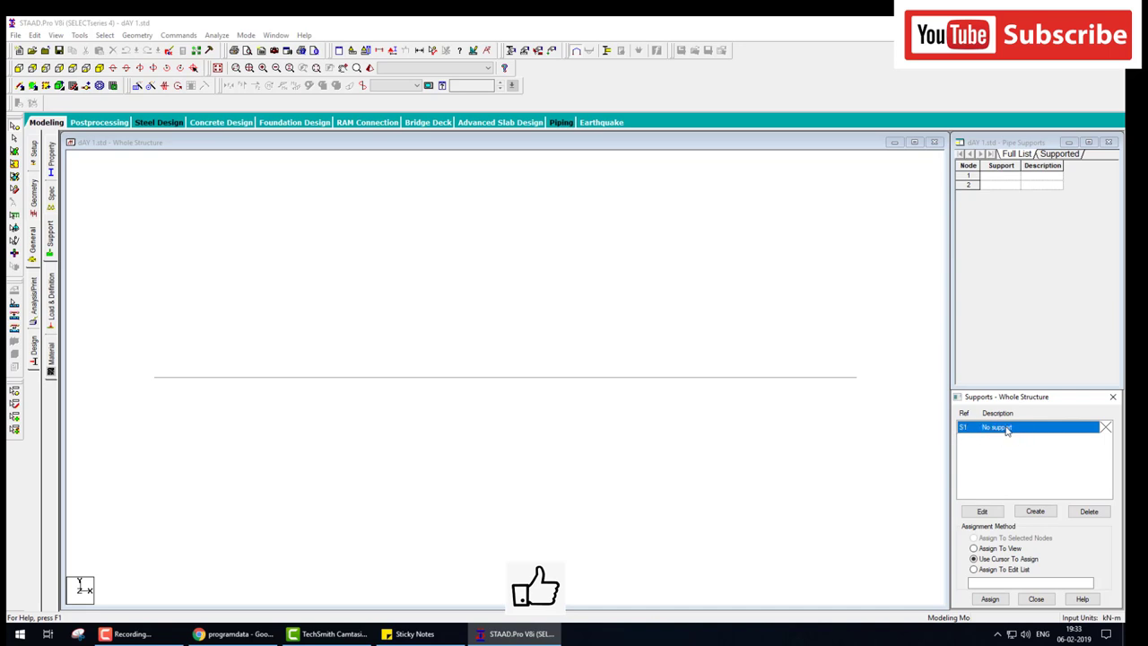
left_click(1035, 511)
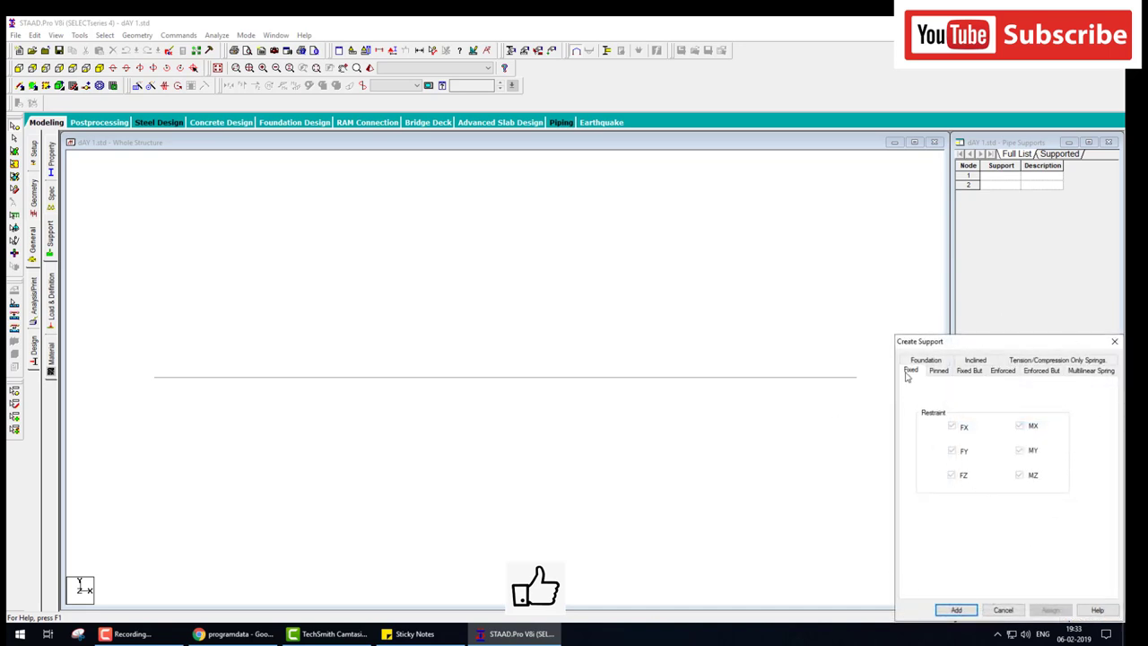
left_click(937, 373)
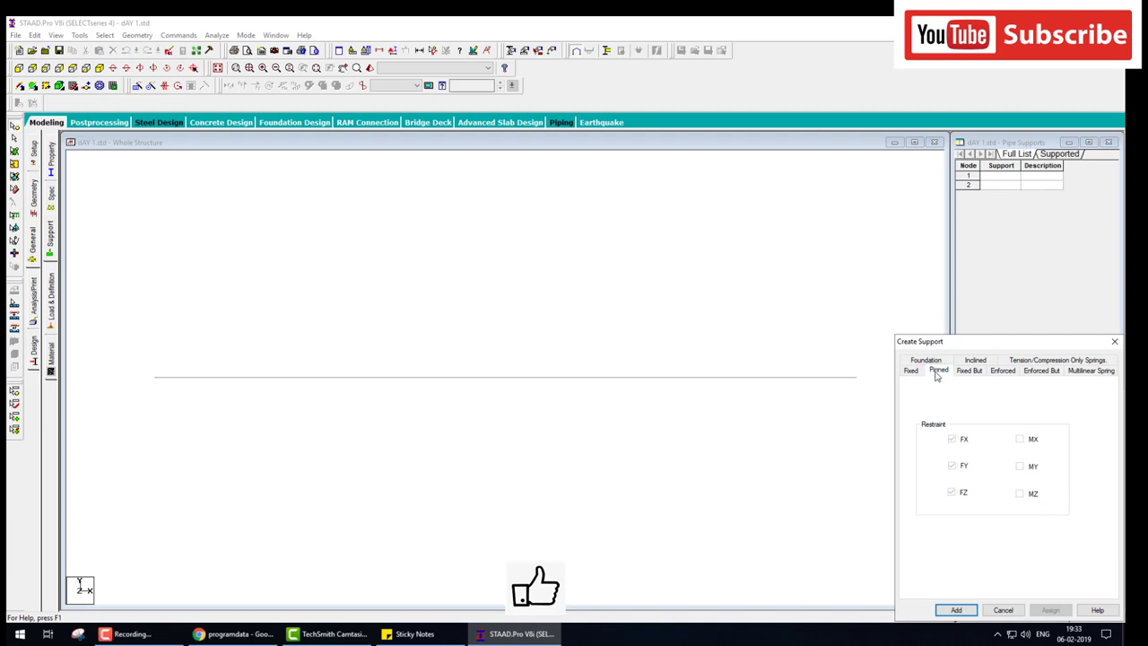
left_click(953, 610)
left_click(977, 441)
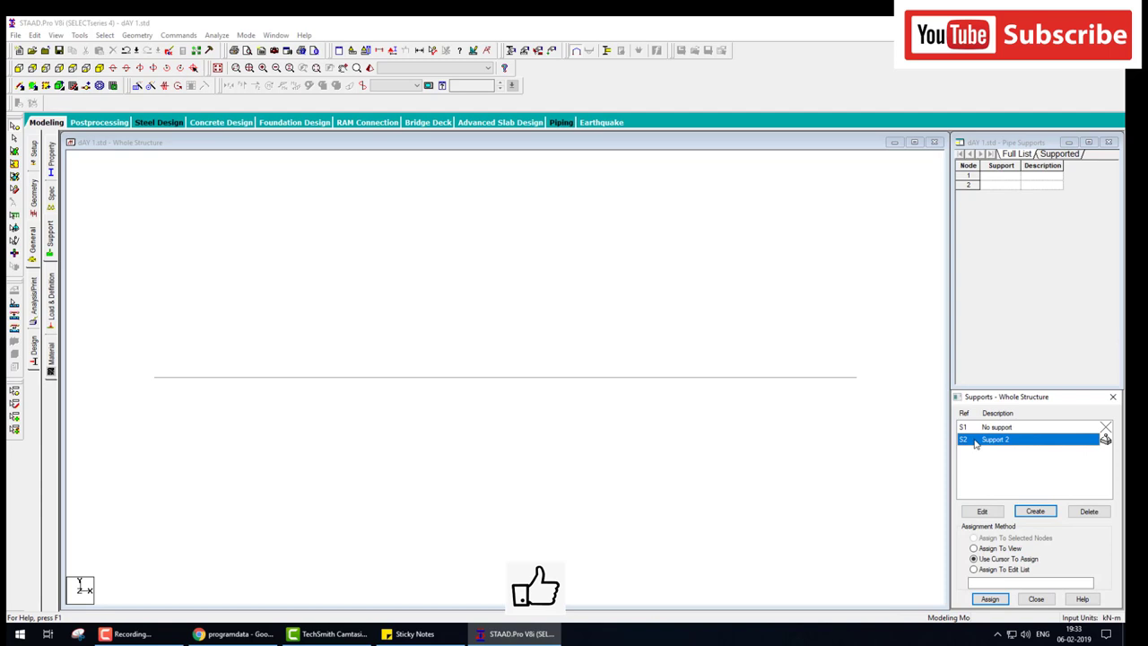
- Start another support definition and browse the Fixed, Fixed But and Enforced types
left_click(1034, 511)
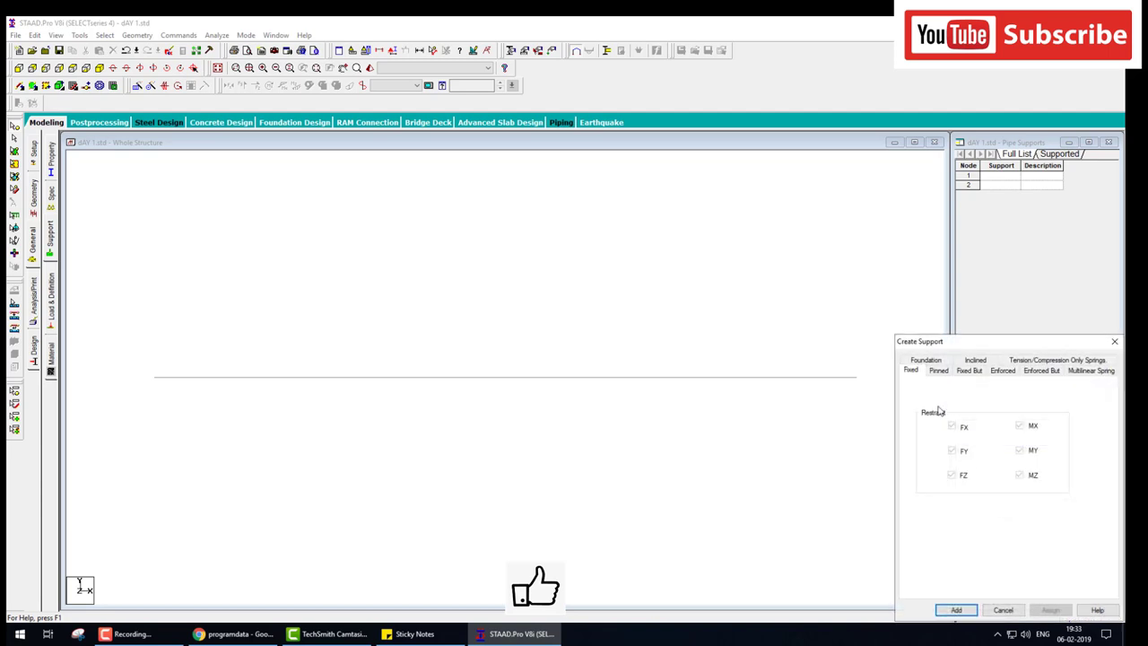
left_click(938, 371)
left_click(969, 370)
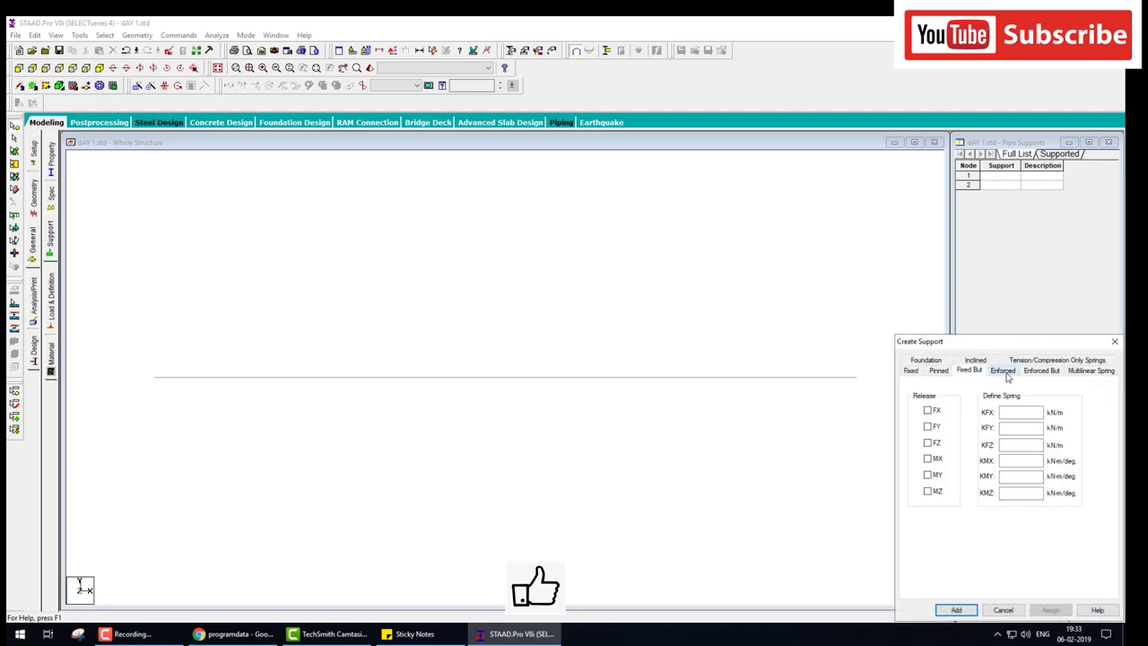
left_click(1005, 373)
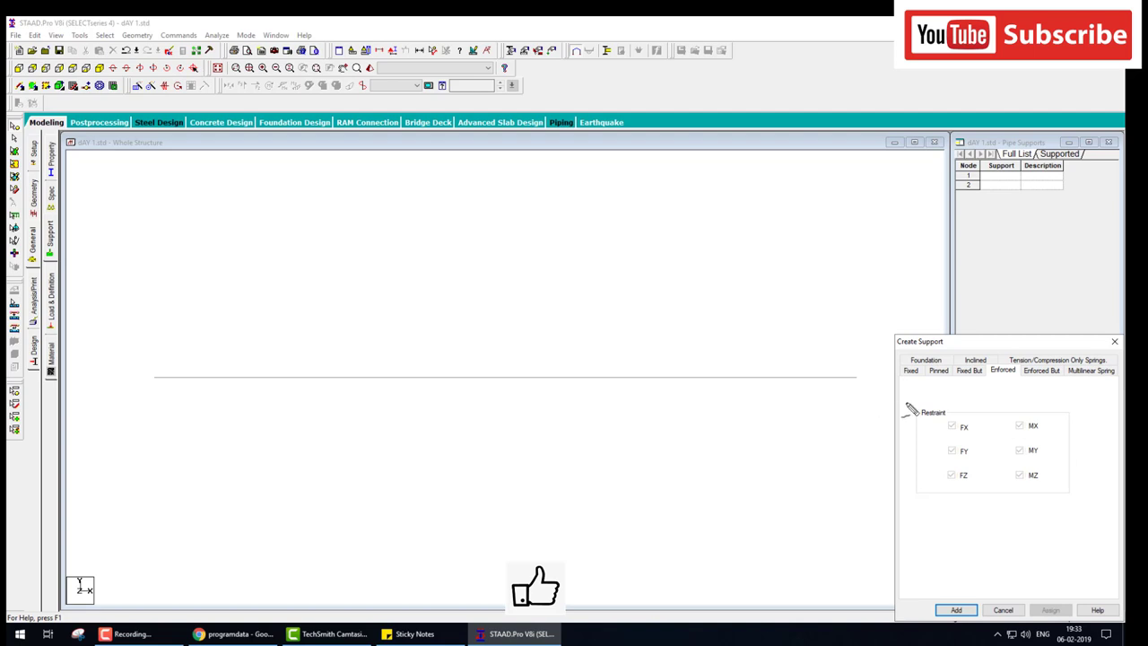
- Annotate the release and spring options, then return to the Fixed But page
mouse_move(1103, 343)
left_mouse_down()
mouse_move(1053, 393)
mouse_move(1087, 370)
left_mouse_up()
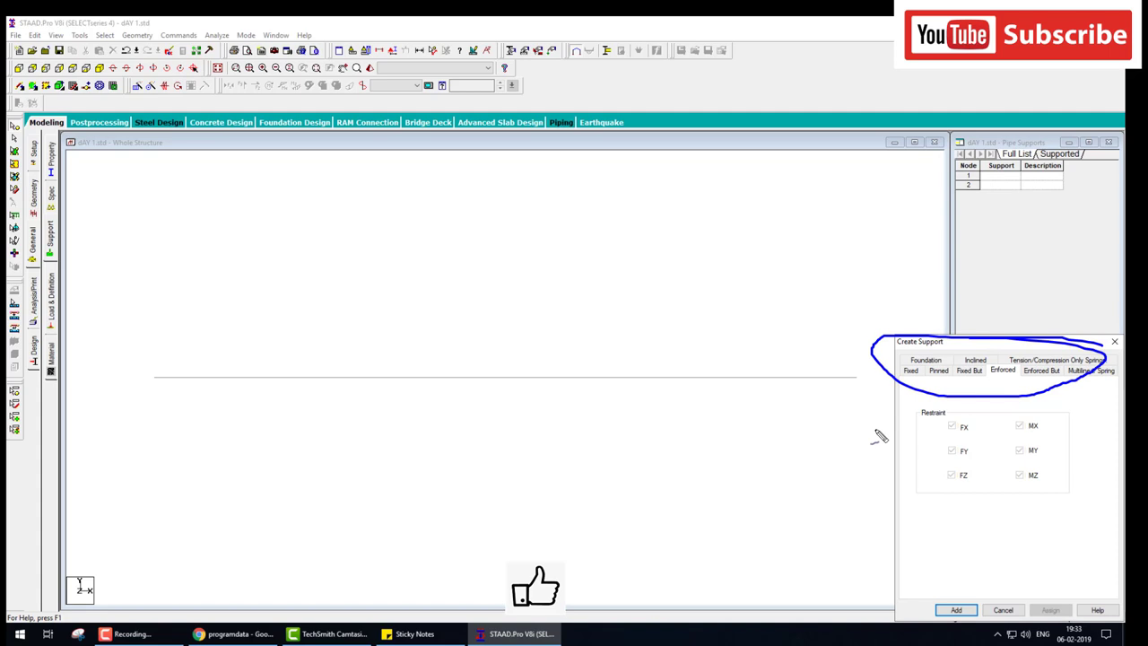
mouse_move(489, 208)
left_mouse_down()
mouse_move(525, 312)
mouse_move(496, 202)
left_mouse_up()
mouse_move(418, 304)
left_mouse_down()
mouse_move(549, 307)
mouse_move(470, 308)
mouse_move(521, 316)
left_mouse_up()
left_click_drag(536, 307, 556, 314)
left_click_drag(384, 323, 608, 332)
mouse_move(478, 346)
left_mouse_down()
mouse_move(511, 377)
mouse_move(479, 343)
mouse_move(479, 481)
left_mouse_up()
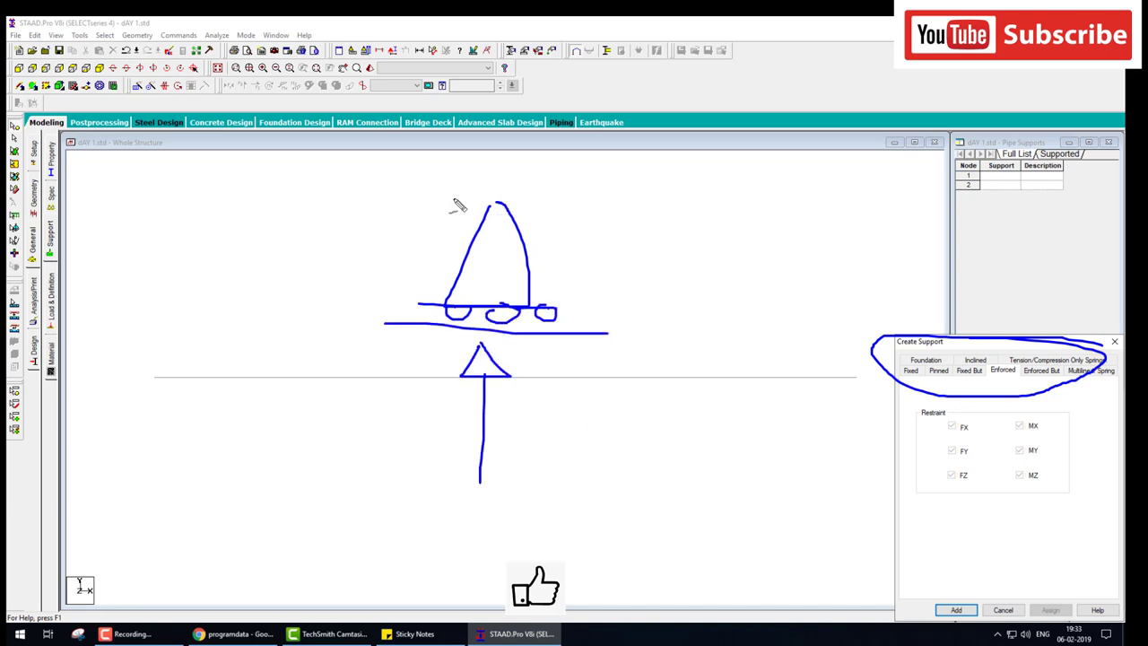
left_click_drag(500, 198, 172, 170)
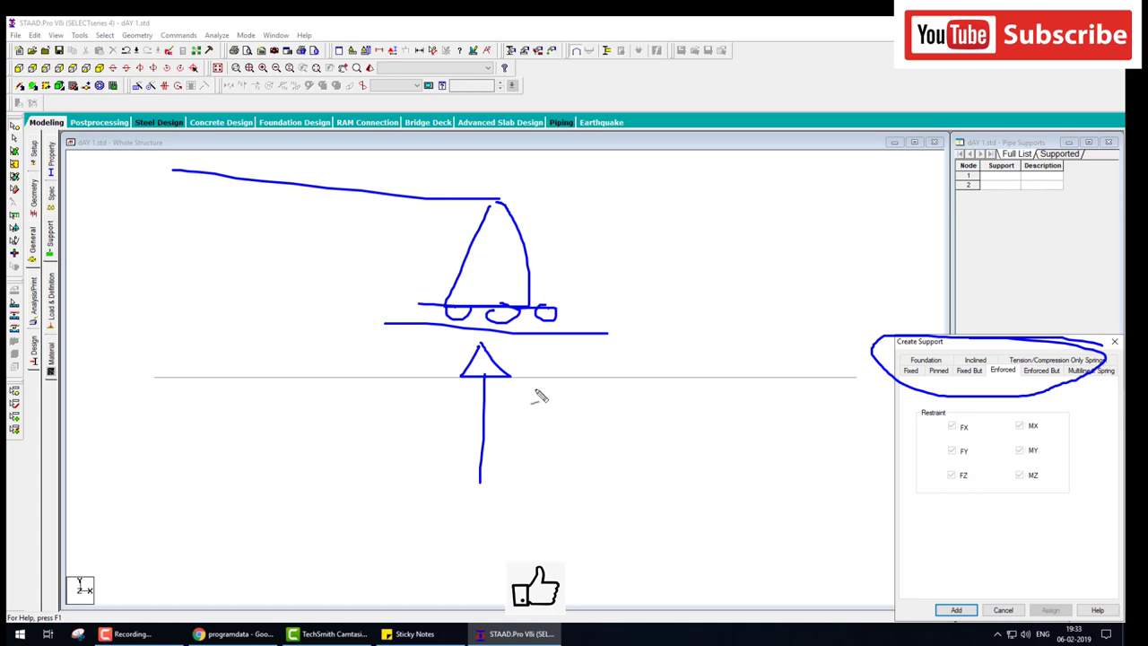
key("Escape")
left_click(976, 372)
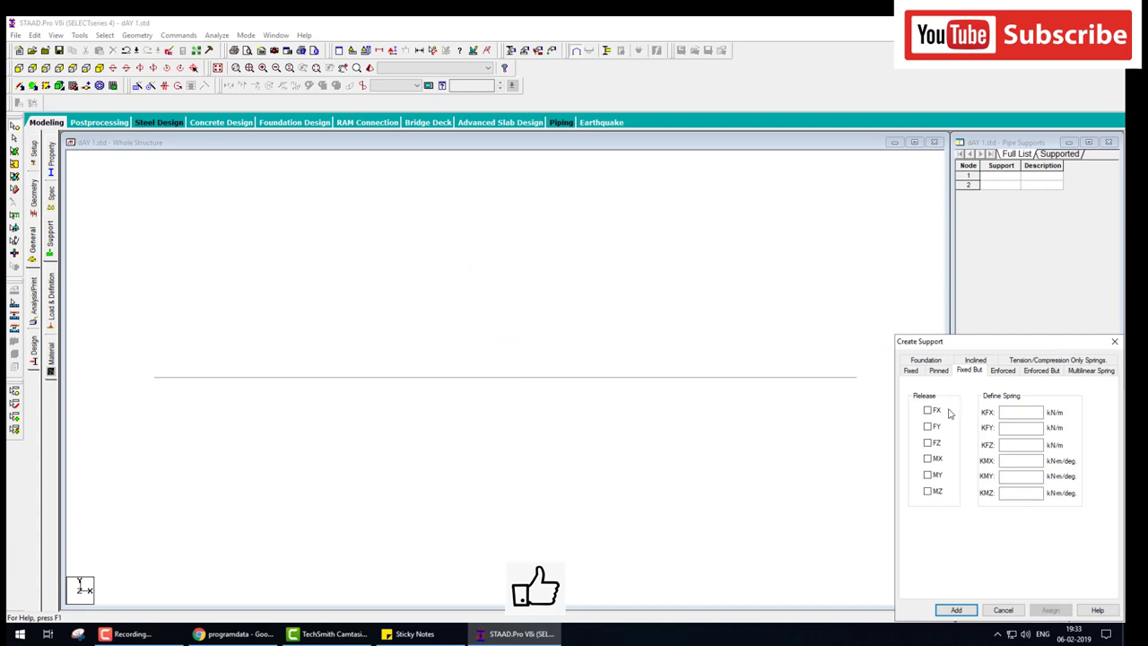
- Release FX, FZ, MX, MY and MZ with FY restrained, and add it as Support 3
left_click_drag(916, 400, 992, 405)
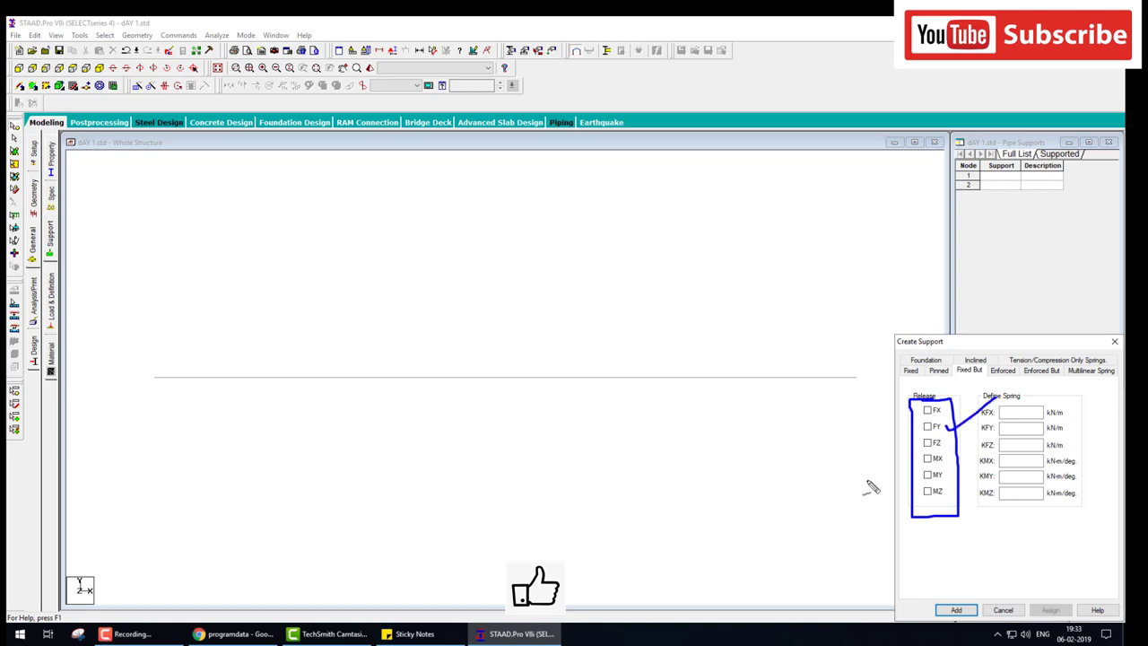
key("ctrl+shift+d")
left_click(928, 410)
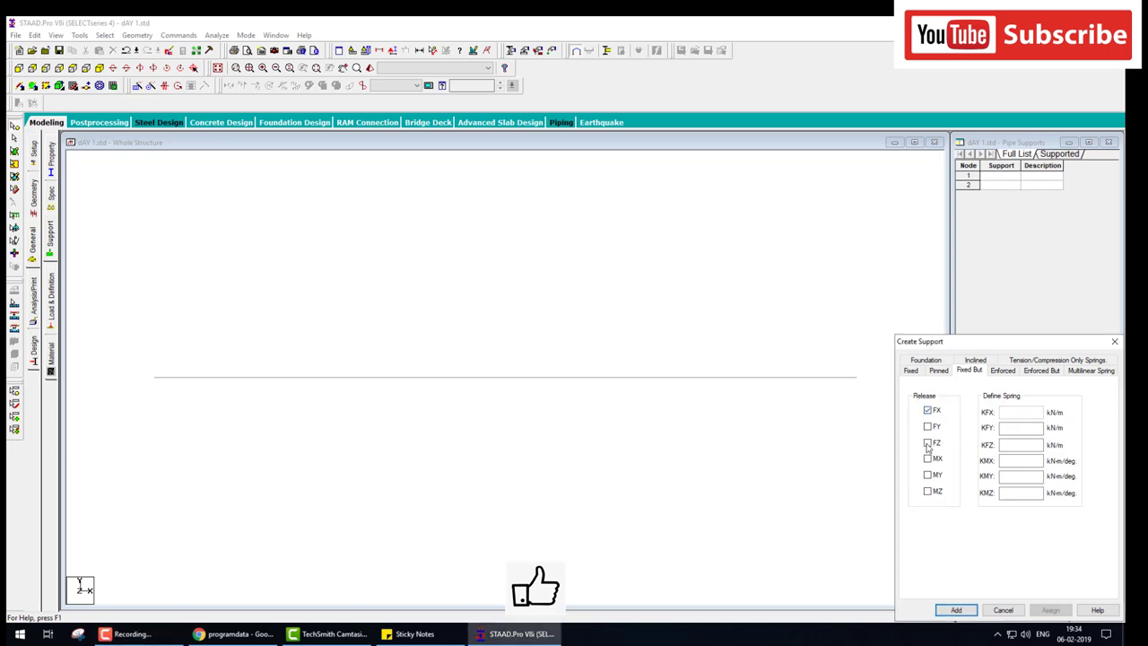
left_click(928, 442)
left_click(928, 460)
left_click(928, 475)
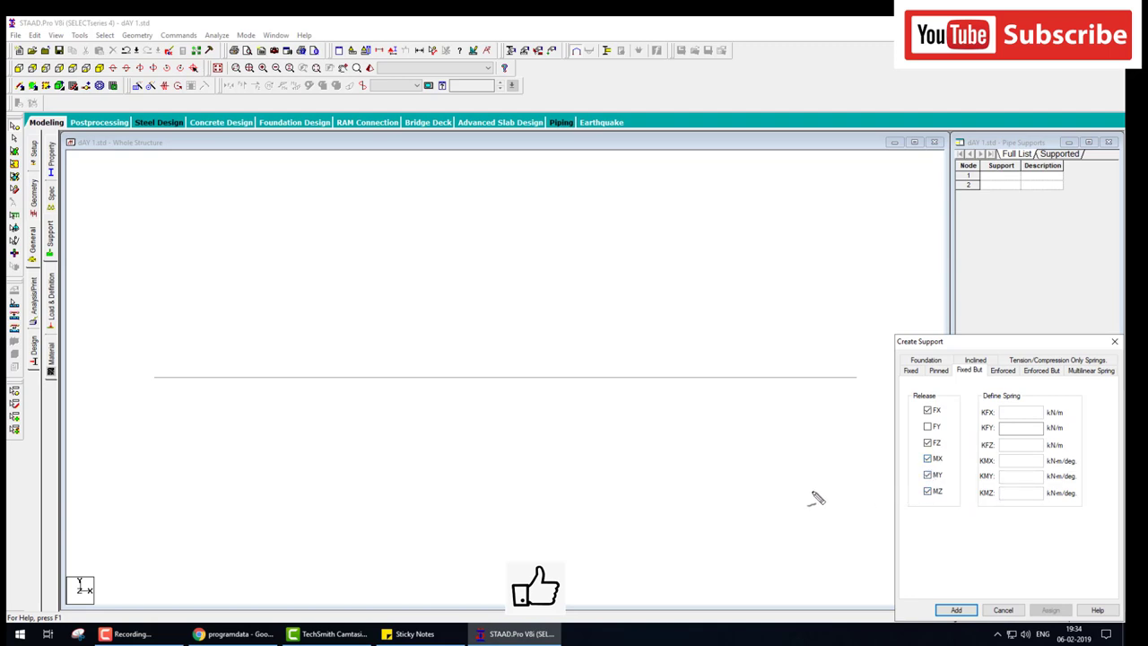
mouse_move(927, 410)
left_mouse_down()
mouse_move(786, 360)
mouse_move(746, 319)
left_mouse_up()
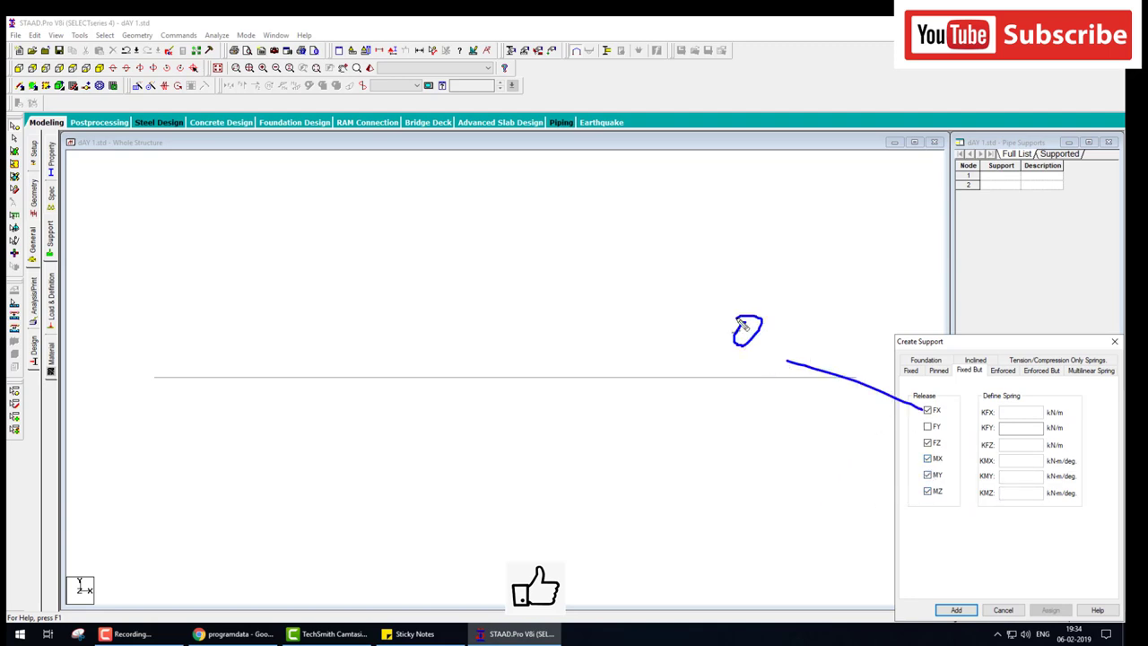
left_click_drag(923, 442, 761, 458)
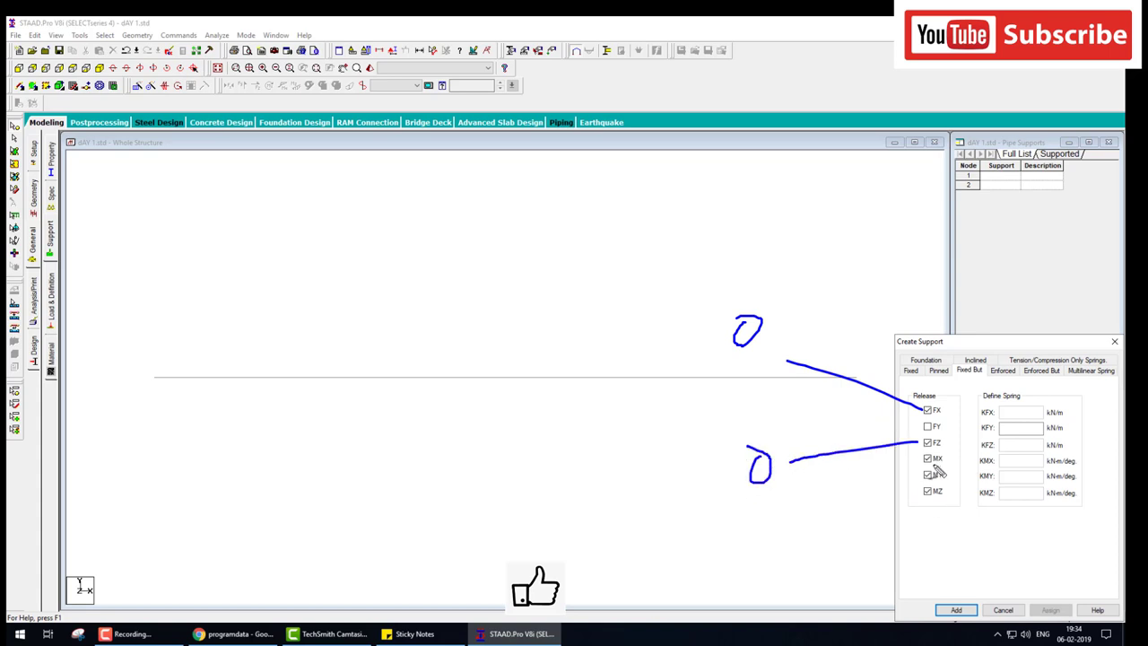
mouse_move(910, 459)
left_mouse_down()
mouse_move(839, 514)
mouse_move(791, 505)
left_mouse_up()
left_click_drag(940, 473, 1013, 489)
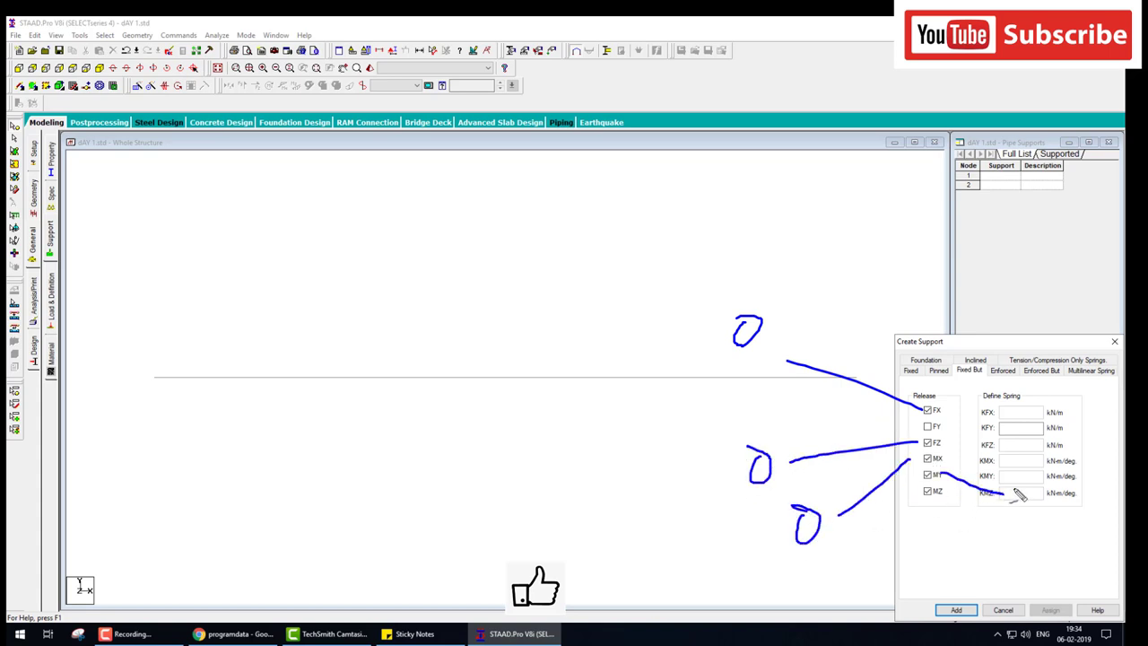
mouse_move(939, 498)
left_mouse_down()
mouse_move(990, 558)
mouse_move(1006, 539)
left_mouse_up()
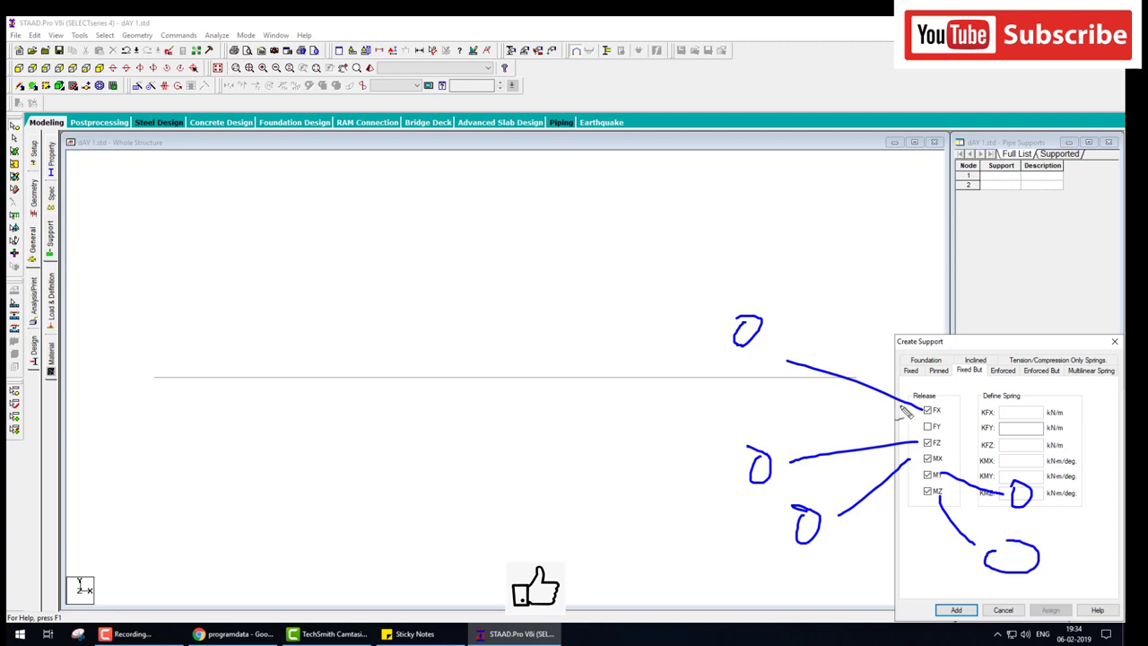
key("Escape")
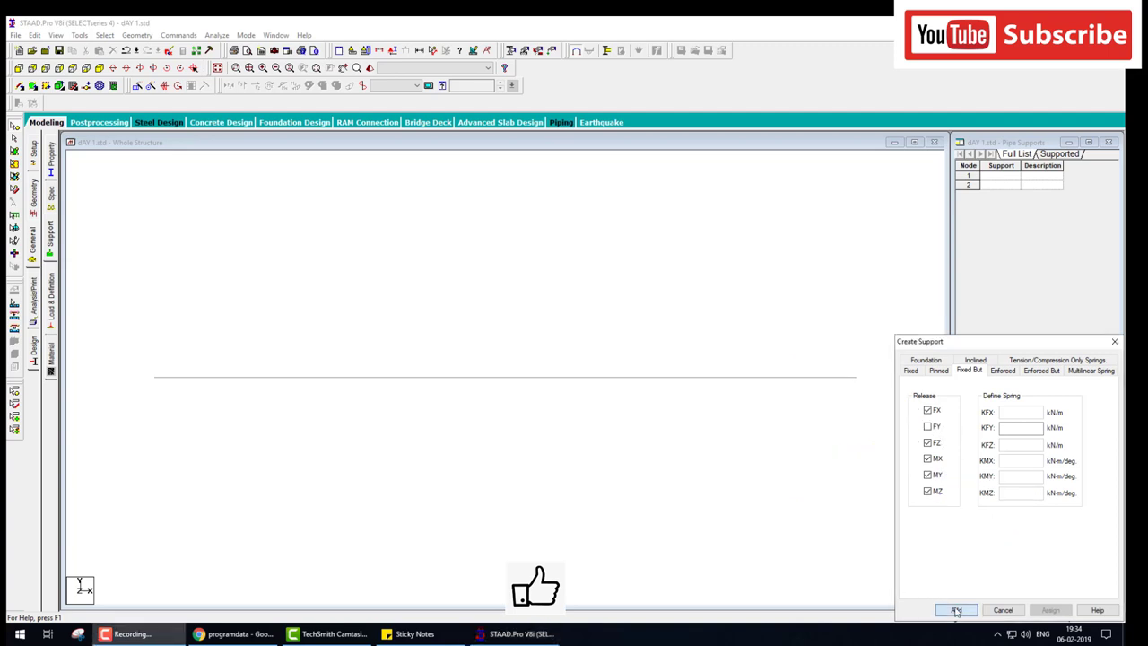
left_click(956, 610)
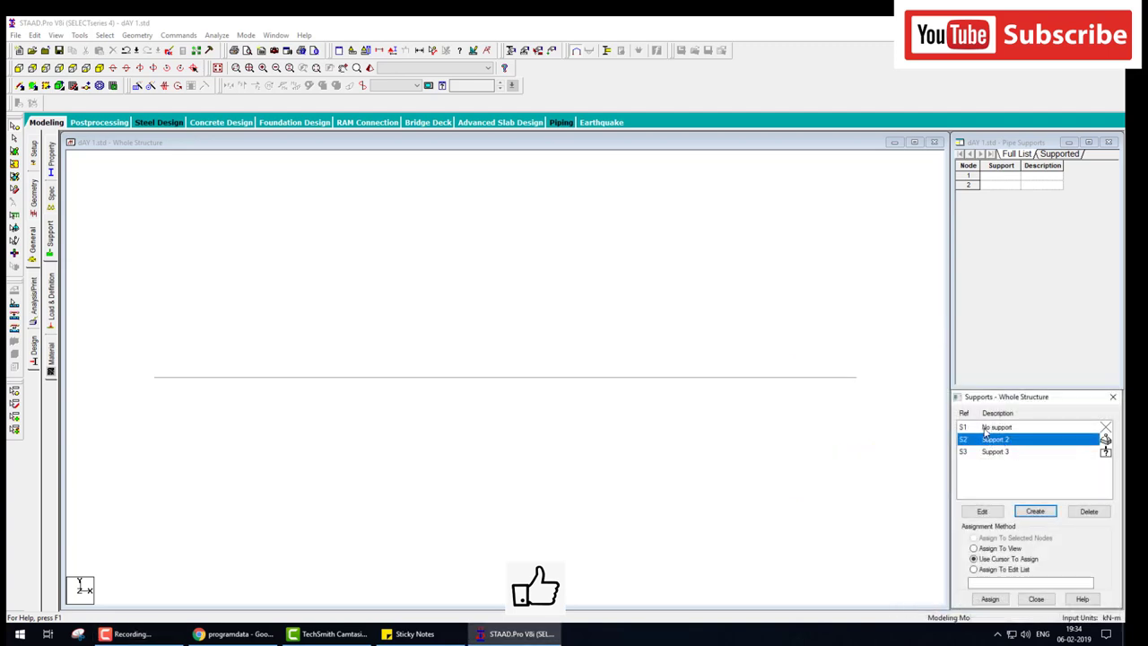
- Review the No support, Support 2 and Support 3 definitions in the supports list
left_click(987, 428)
left_click(991, 440)
left_click(985, 453)
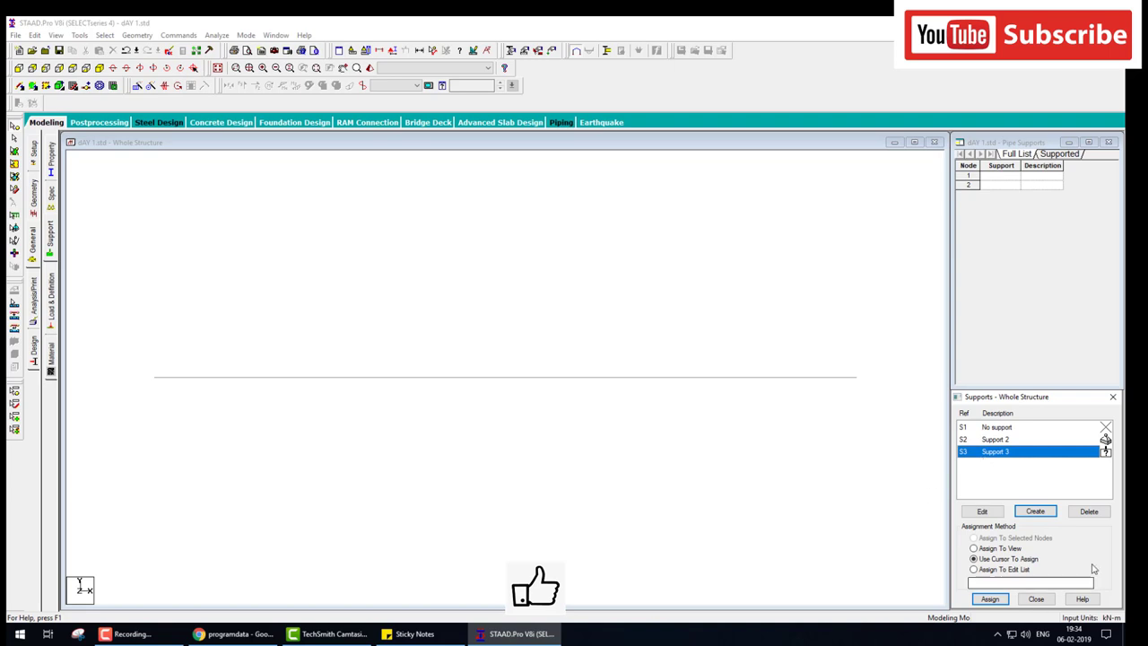
mouse_move(1022, 357)
left_mouse_down()
mouse_move(590, 307)
mouse_move(622, 374)
mouse_move(658, 307)
mouse_move(622, 401)
left_mouse_up()
key("Escape")
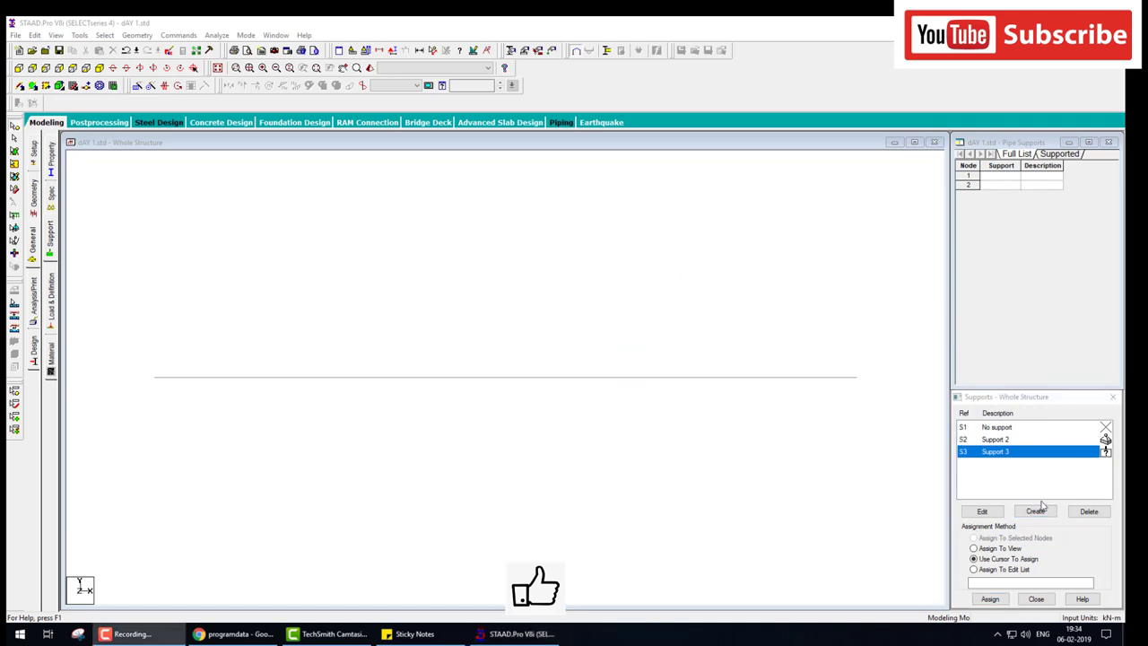
mouse_move(961, 538)
left_mouse_down()
mouse_move(1058, 538)
mouse_move(909, 543)
mouse_move(708, 525)
left_mouse_up()
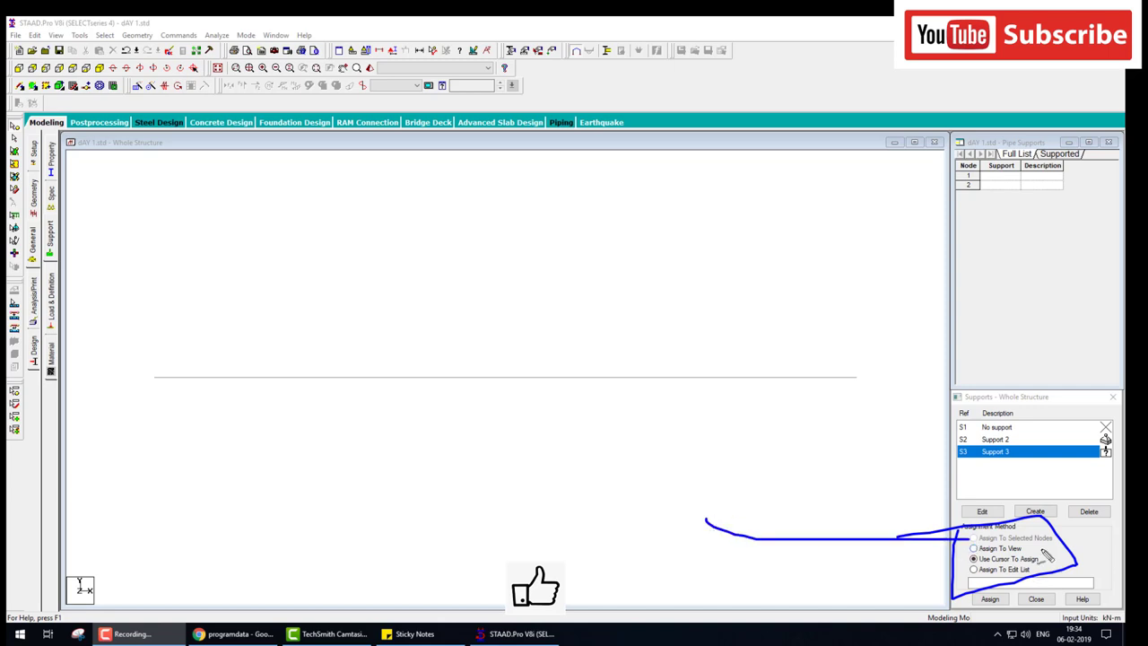
left_click_drag(1002, 544, 1085, 545)
- Assign pinned Support 2 to node 1 at the beam's left end
left_click(998, 441)
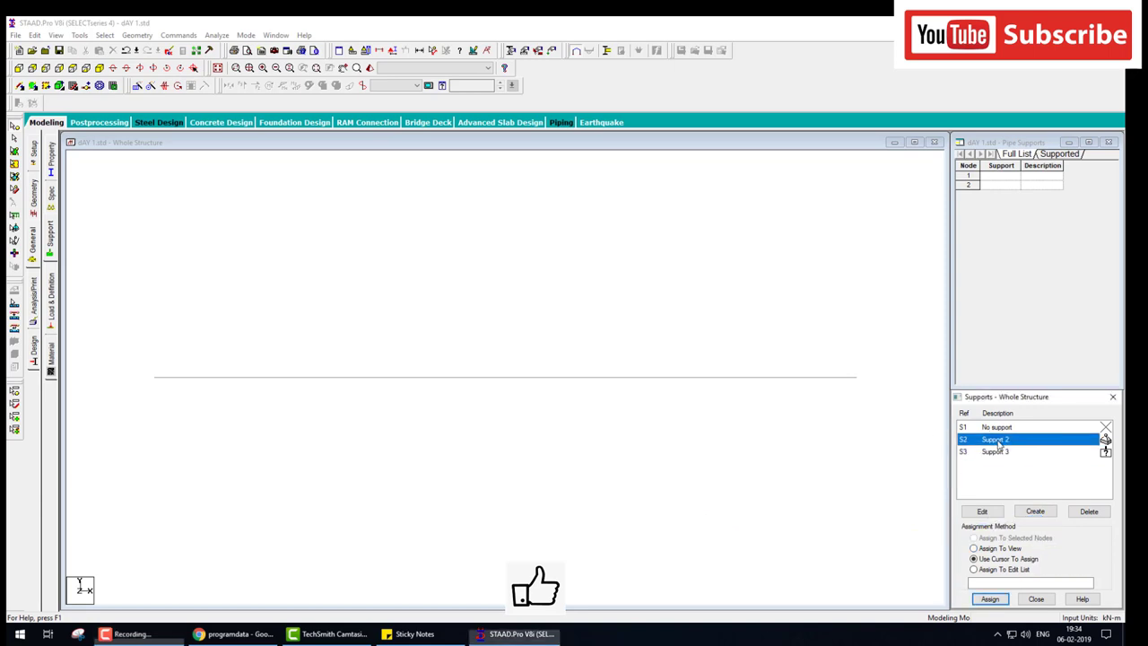
mouse_move(151, 339)
left_mouse_down()
mouse_move(194, 371)
mouse_move(135, 340)
left_mouse_up()
key("Escape")
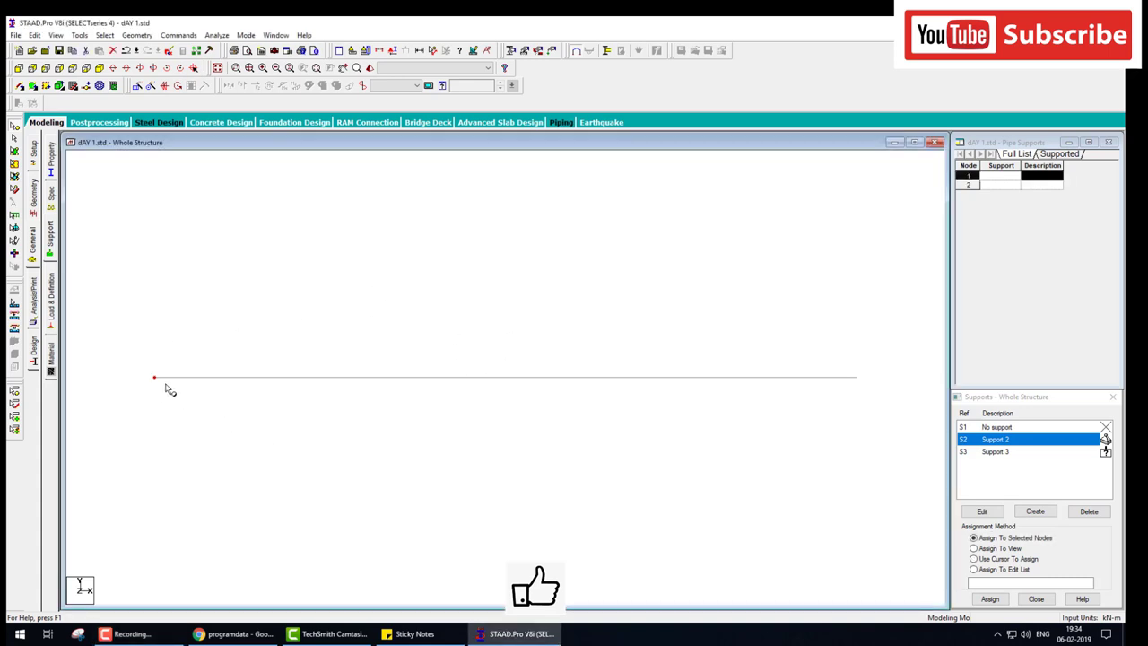
left_click(992, 601)
left_click_drag(990, 585, 997, 589)
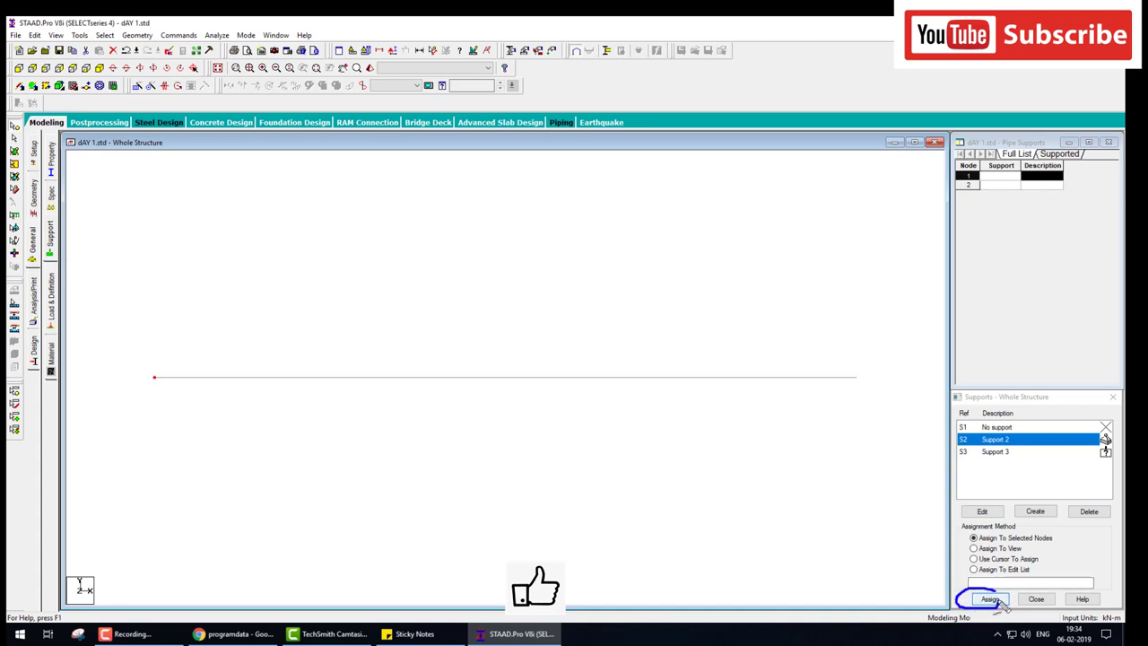
left_click_drag(948, 440, 861, 380)
mouse_move(810, 352)
left_mouse_down()
mouse_move(220, 278)
mouse_move(171, 332)
mouse_move(342, 323)
left_mouse_up()
key("Escape")
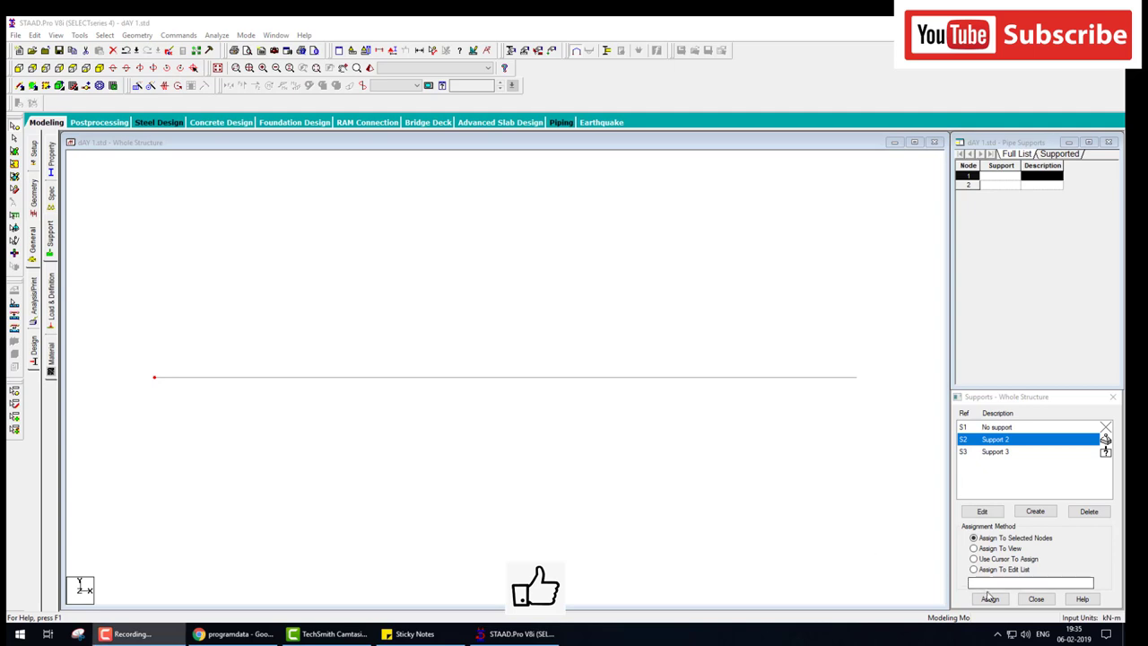
left_click(990, 598)
left_click(1040, 530)
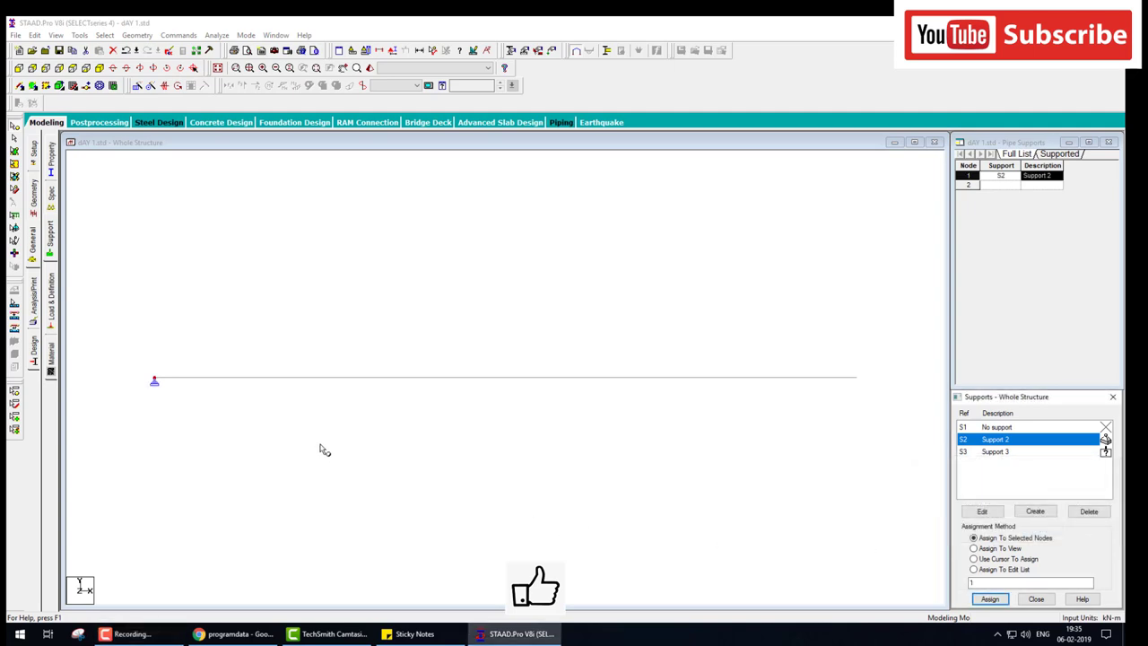
- Assign roller Support 3 to node 2 at the beam's right end
left_click(1002, 452)
left_click(856, 377)
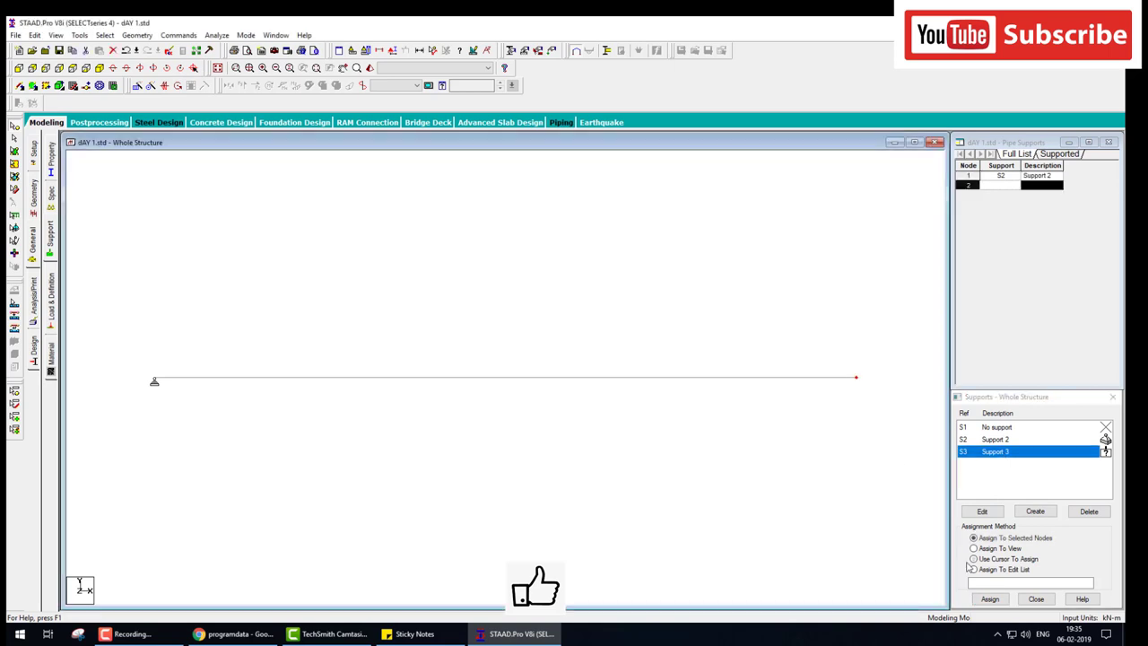
left_click(989, 600)
left_click(1040, 531)
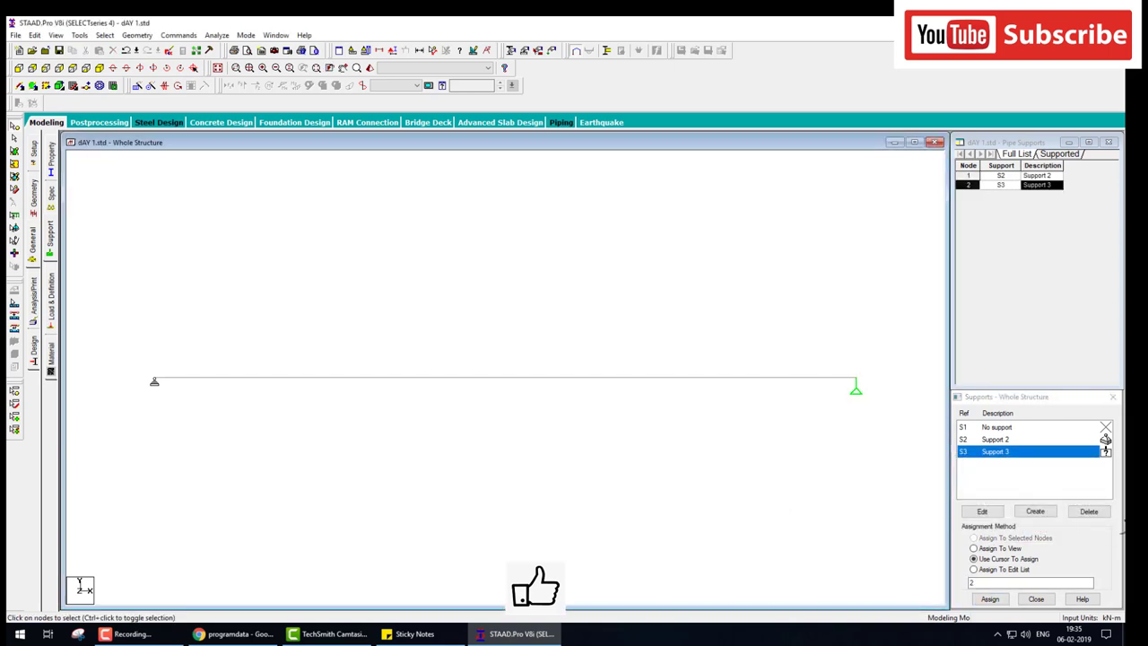
left_click_drag(1040, 549, 1042, 577)
mouse_move(970, 549)
left_mouse_down()
mouse_move(700, 550)
mouse_move(734, 561)
left_mouse_up()
left_click_drag(728, 521, 734, 561)
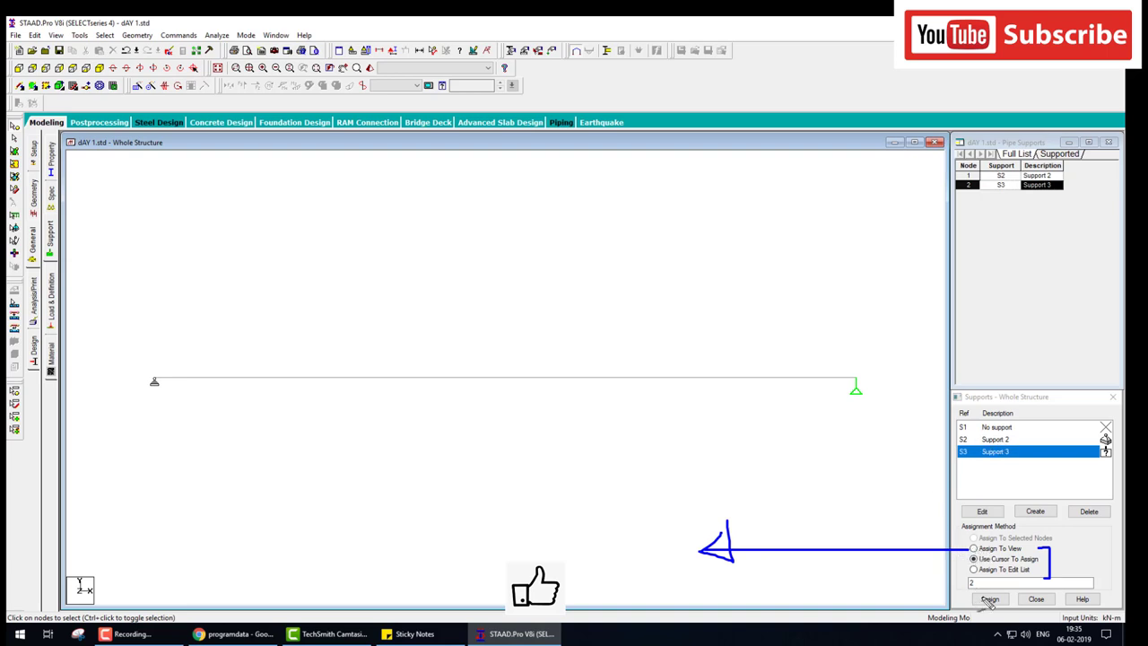
mouse_move(959, 438)
left_mouse_down()
mouse_move(892, 447)
mouse_move(898, 538)
mouse_move(910, 550)
mouse_move(966, 540)
left_mouse_up()
mouse_move(896, 552)
left_mouse_down()
mouse_move(898, 590)
mouse_move(960, 592)
mouse_move(951, 599)
left_mouse_up()
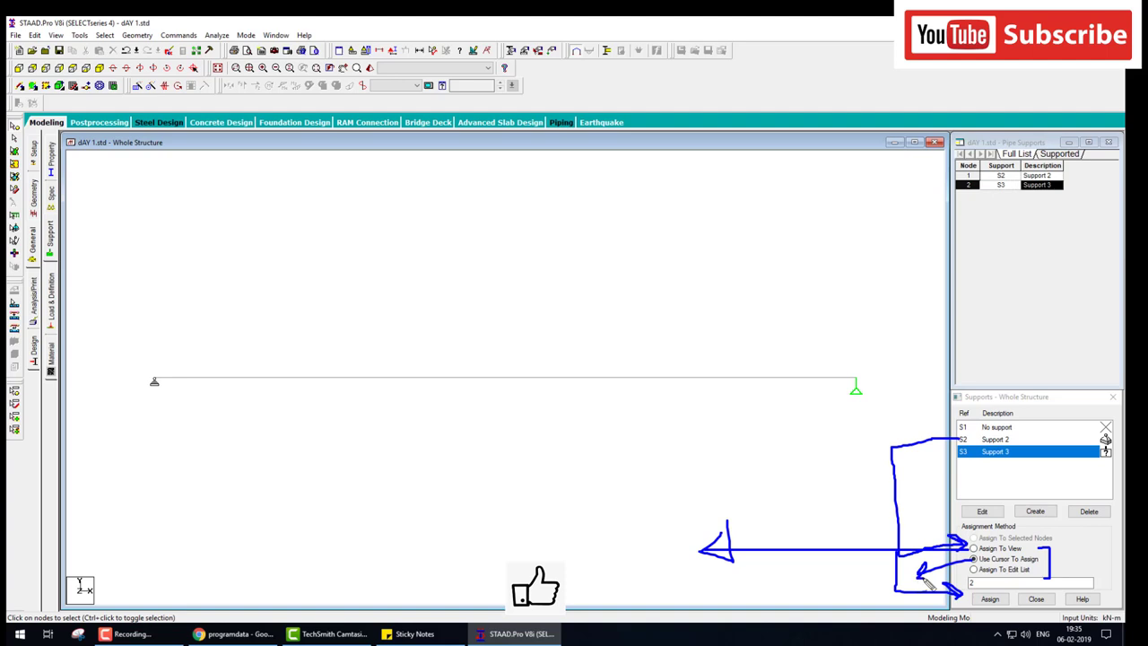
key("Escape")
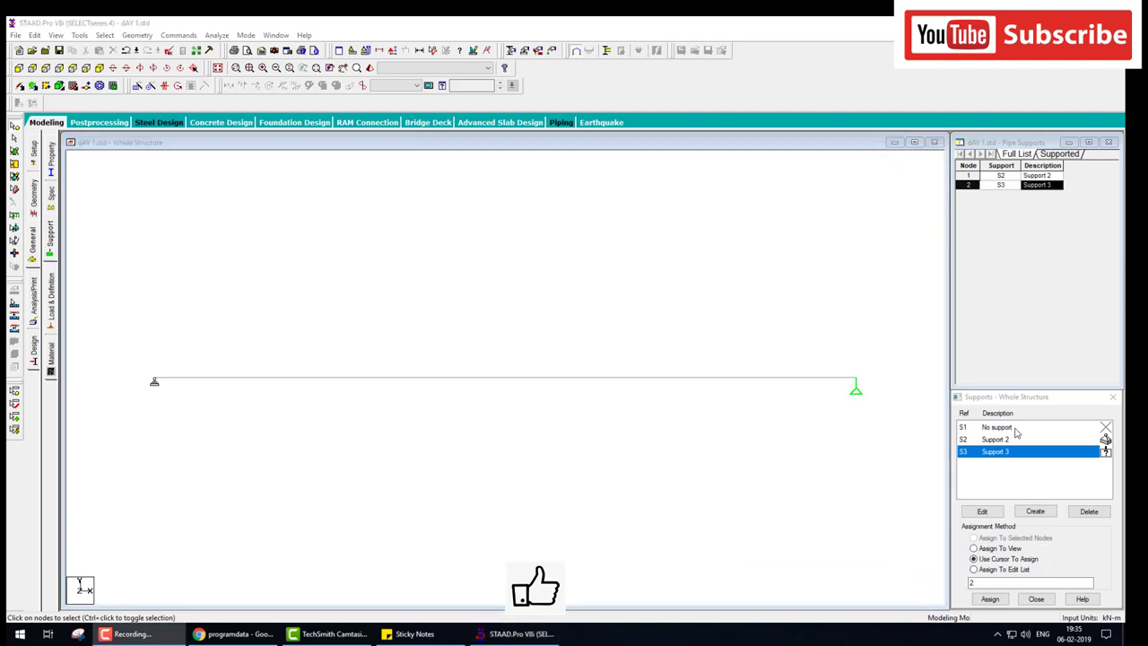
left_click(1016, 430)
left_click(855, 378)
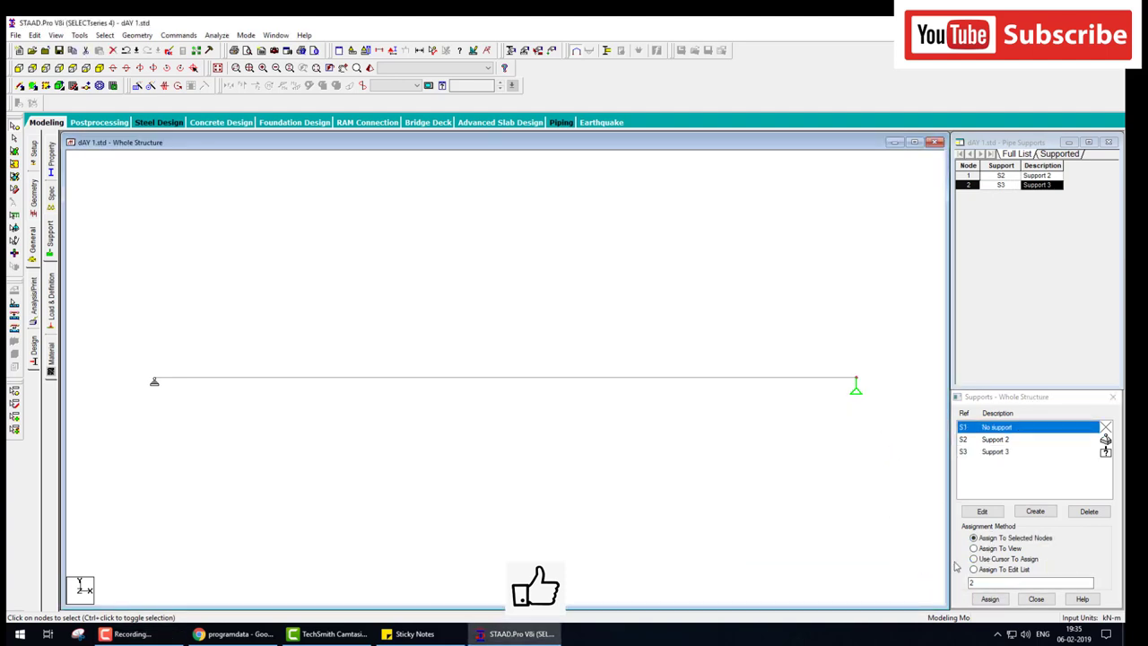
left_click(989, 599)
left_click(1040, 533)
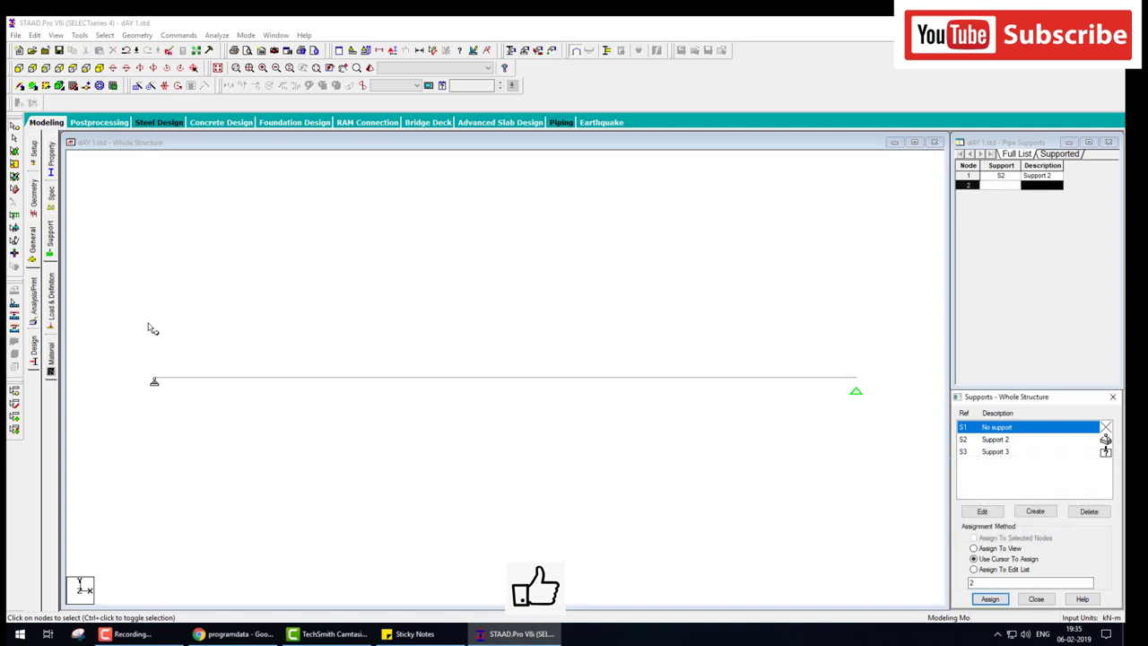
left_click(154, 381)
key("Return")
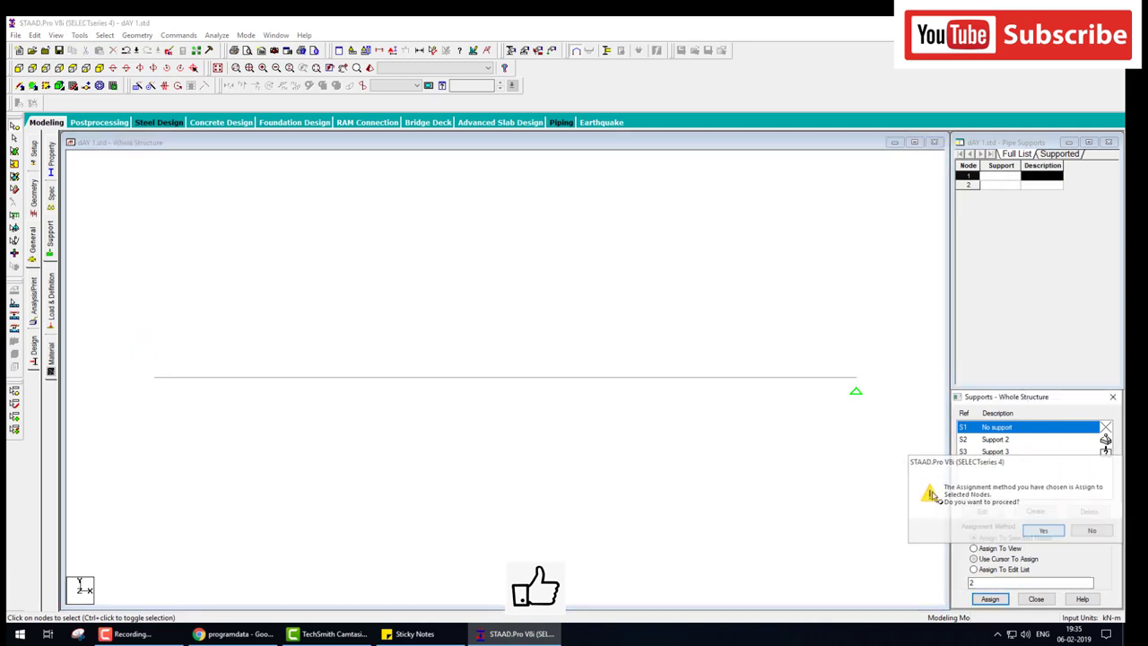
left_click(995, 439)
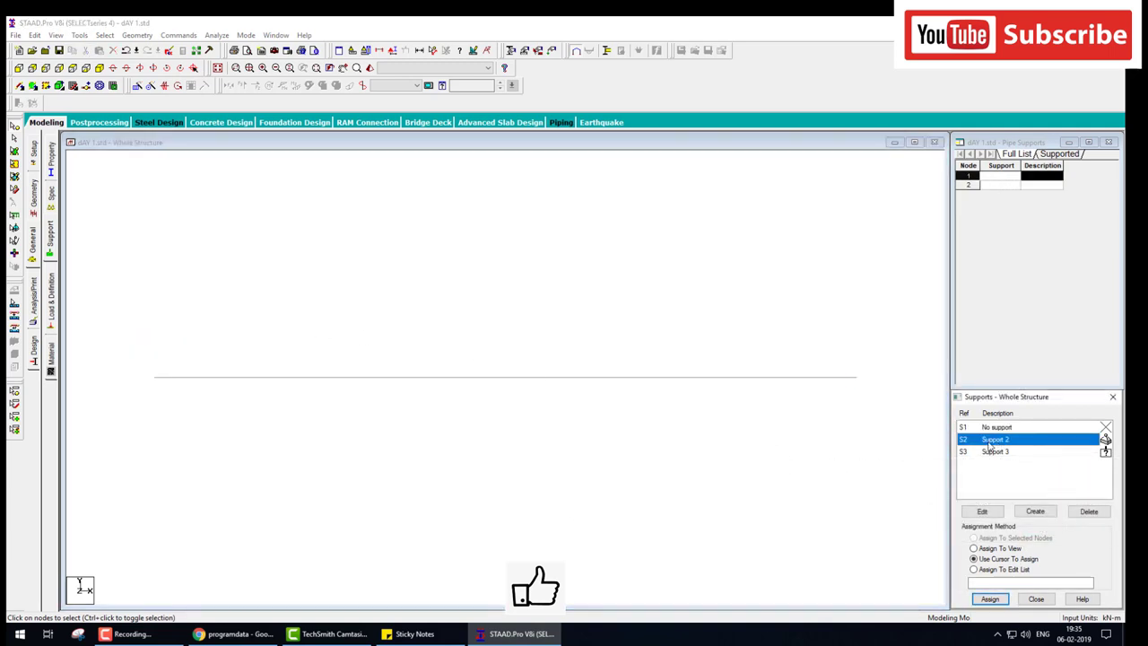
key("ctrl+a")
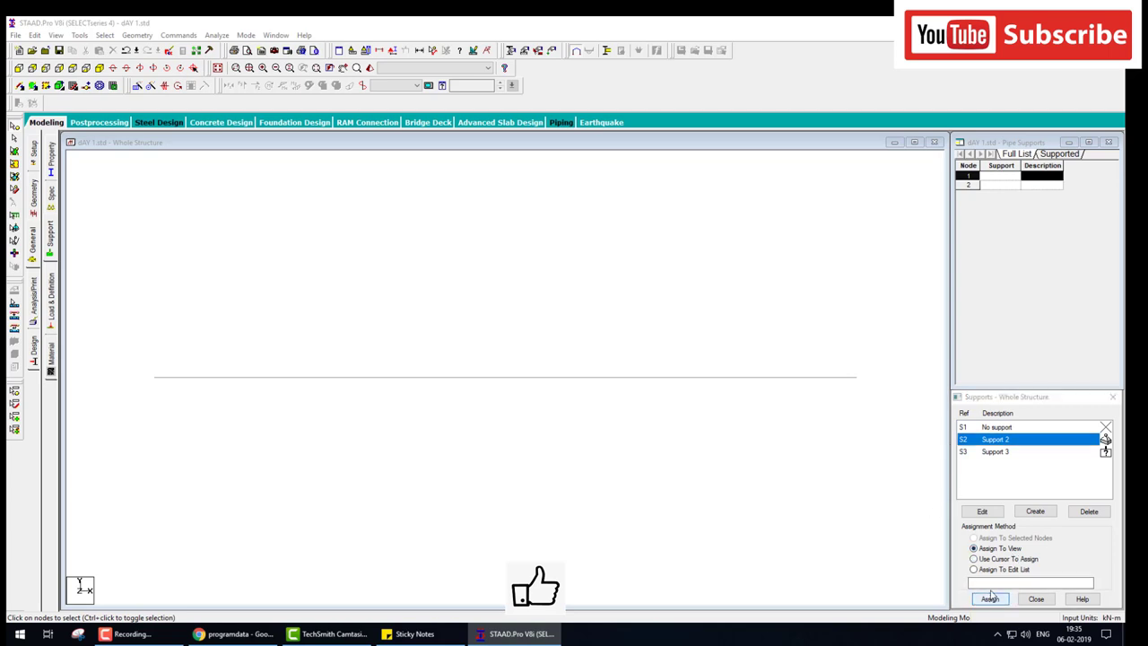
key("Return")
key("Return")
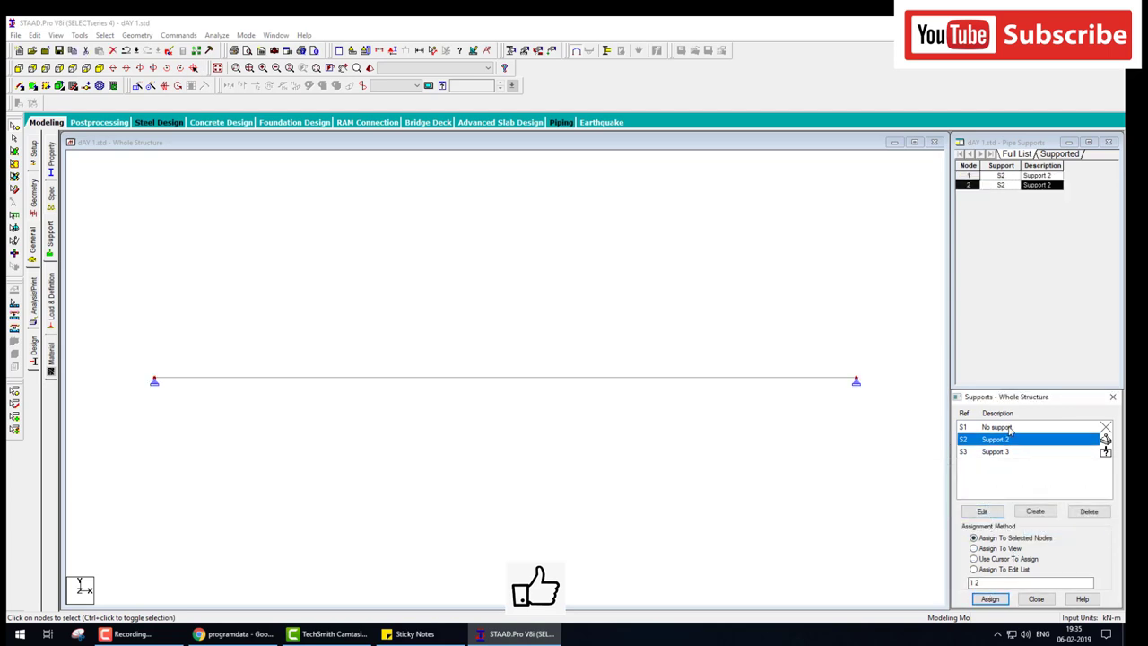
left_click(1009, 427)
left_click(1003, 549)
left_click(990, 598)
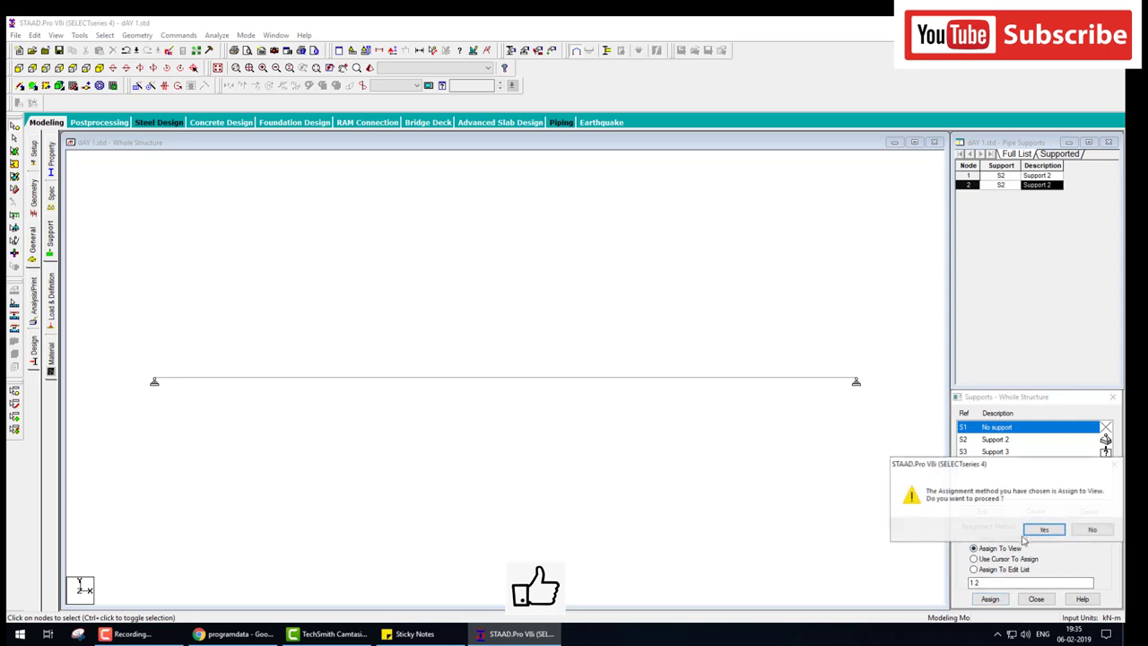
left_click(1040, 529)
left_click(994, 440)
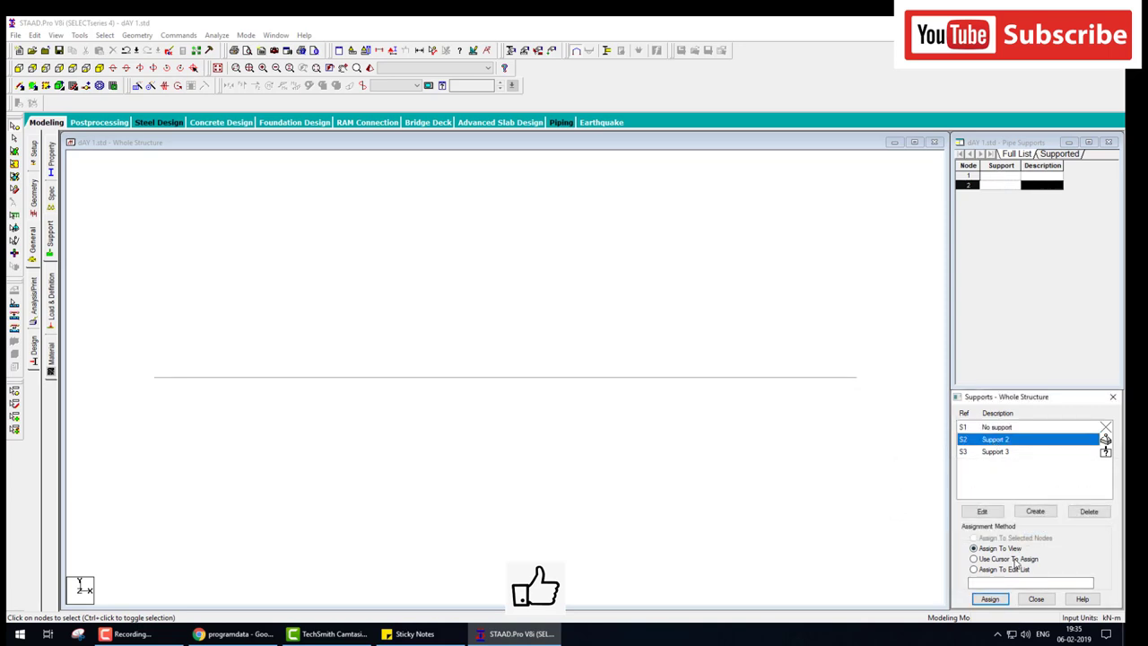
left_click(974, 559)
left_click(990, 598)
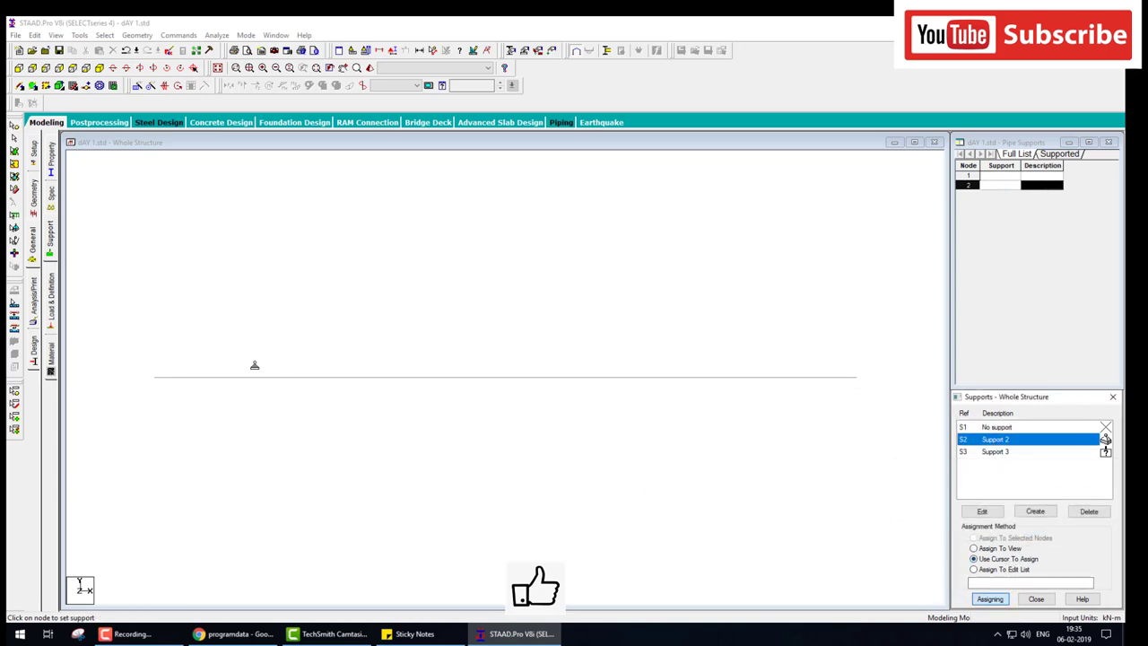
left_click(165, 381)
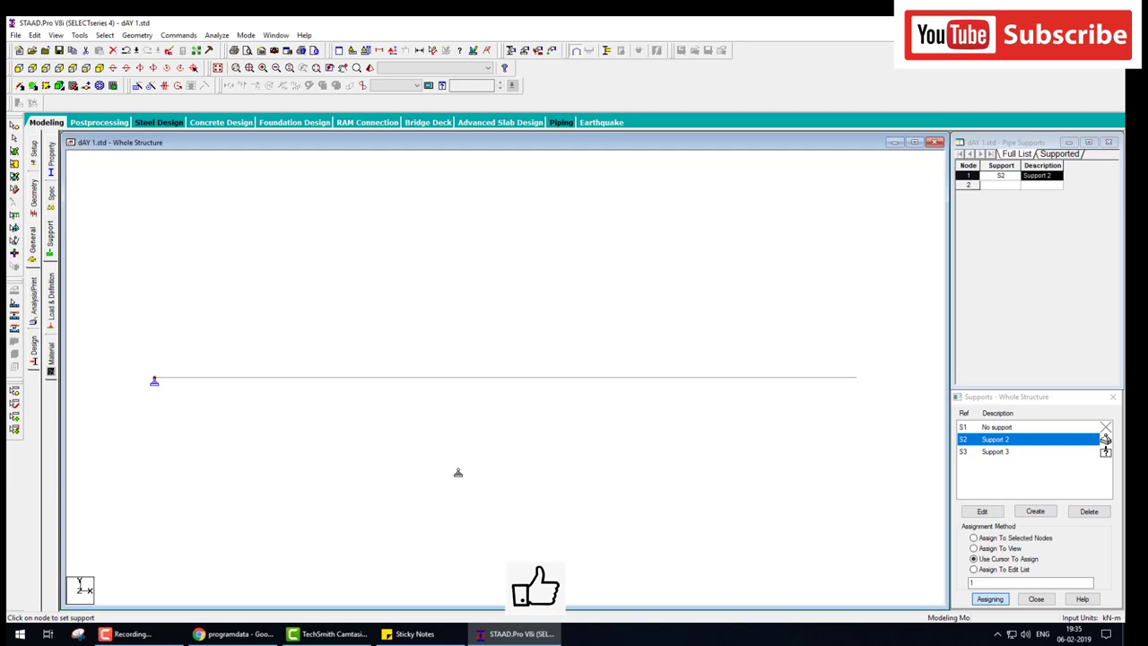
left_click(1000, 571)
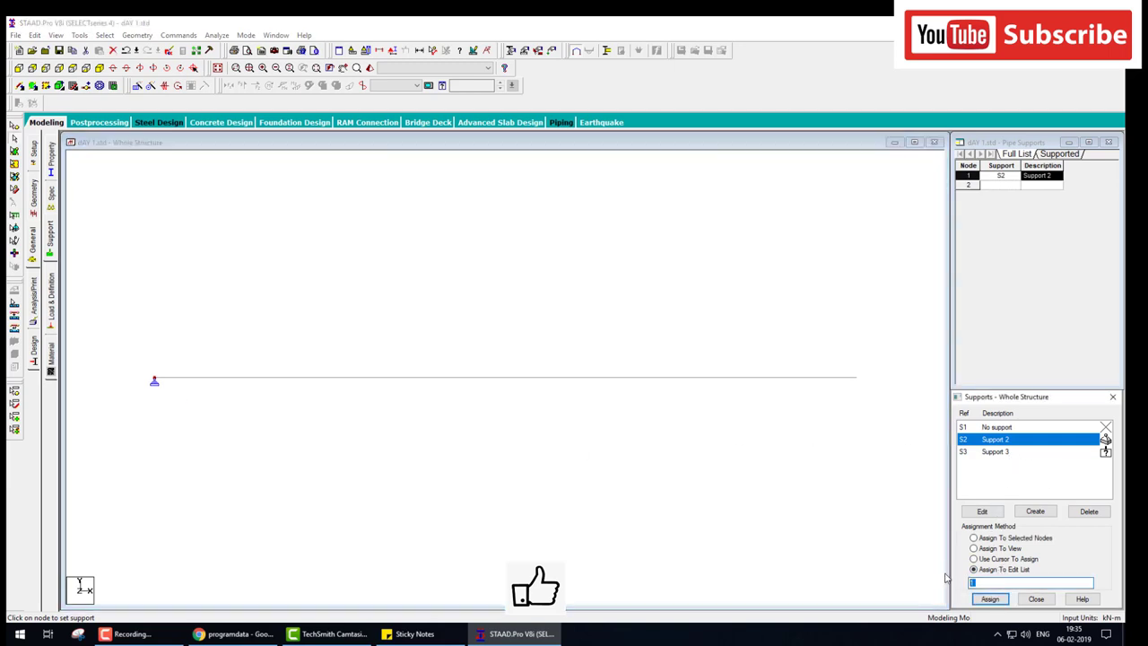
left_click(1000, 452)
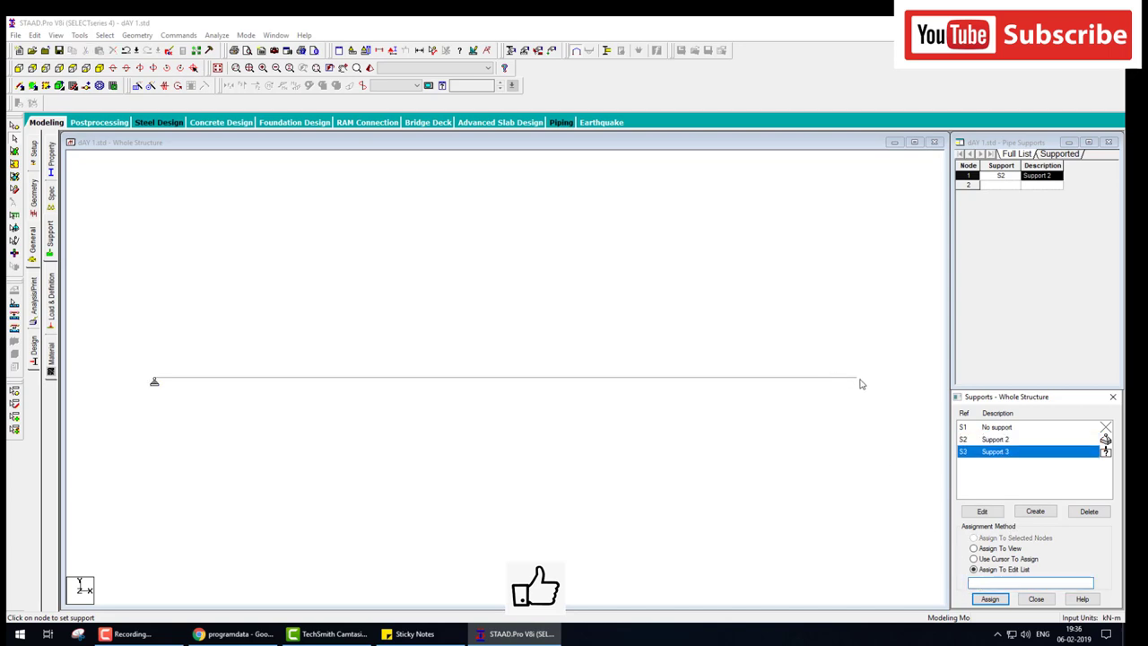
left_click_drag(856, 328, 893, 352)
type("2")
left_click(995, 601)
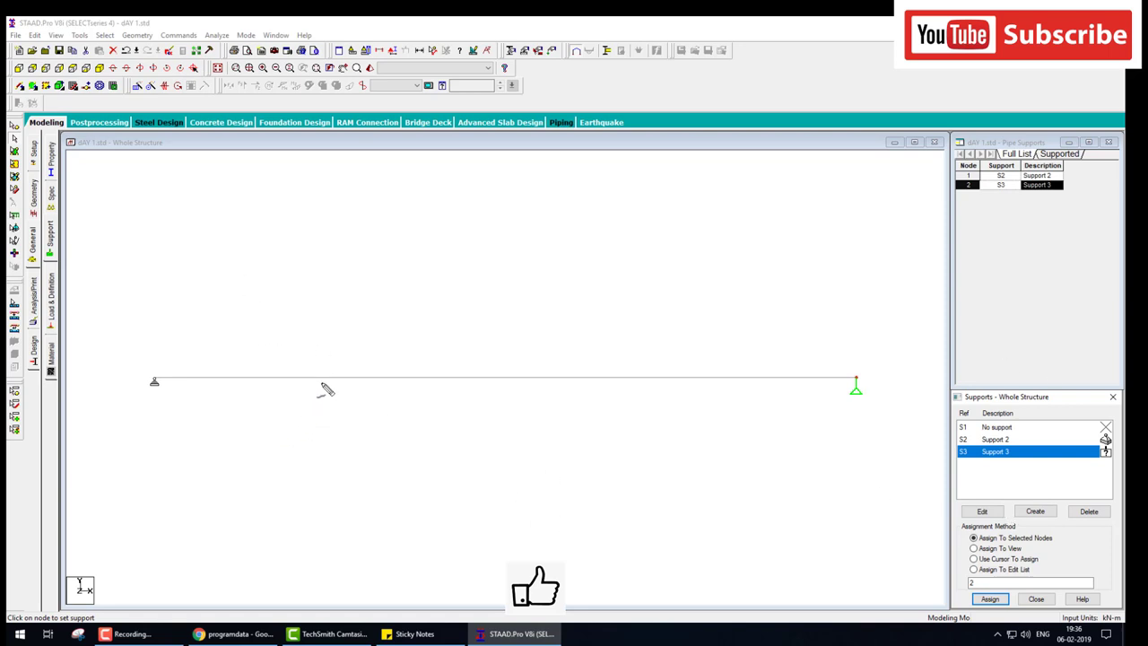
- Work in the model view around the supported beam, then clear the selection
left_click_drag(323, 384, 485, 323)
left_click_drag(144, 341, 132, 348)
left_click_drag(861, 341, 836, 332)
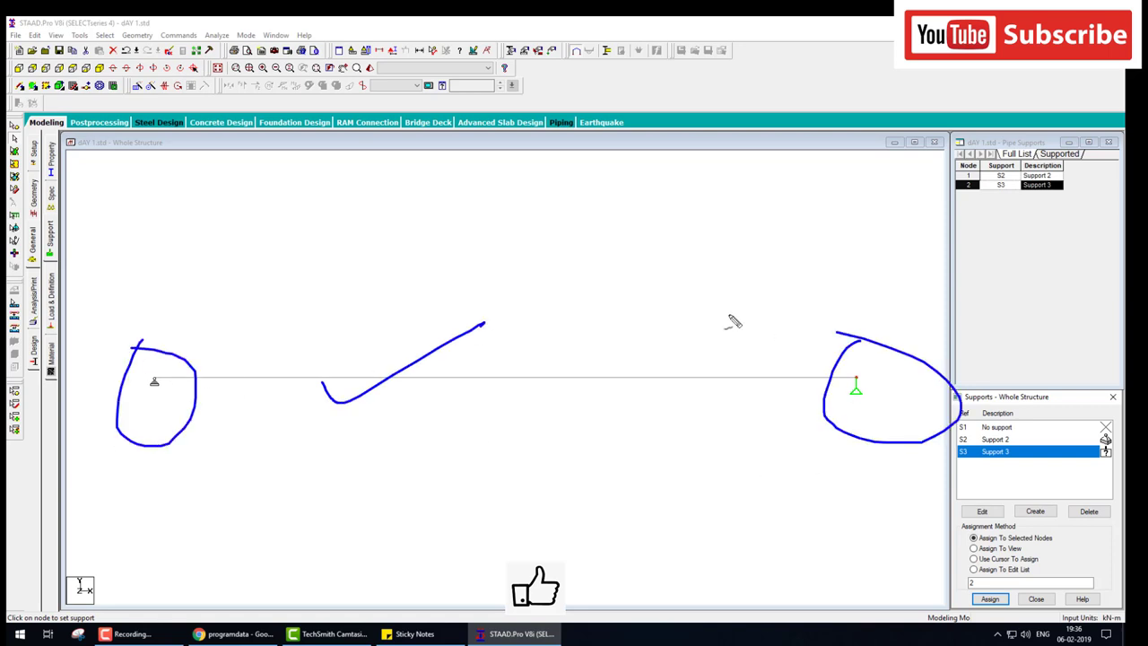
left_click_drag(534, 199, 547, 294)
mouse_move(532, 179)
left_mouse_down()
mouse_move(597, 185)
mouse_move(553, 285)
left_mouse_up()
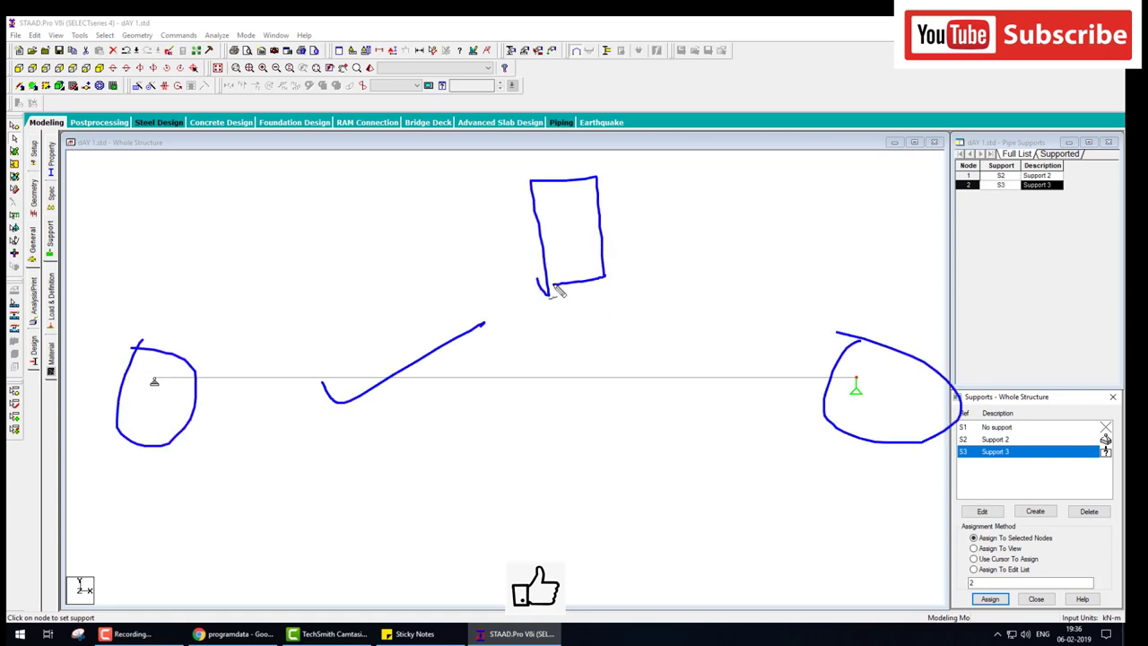
mouse_move(637, 199)
left_mouse_down()
mouse_move(628, 228)
mouse_move(653, 237)
mouse_move(697, 222)
left_mouse_up()
left_click_drag(567, 302, 588, 327)
left_click_drag(672, 302, 668, 314)
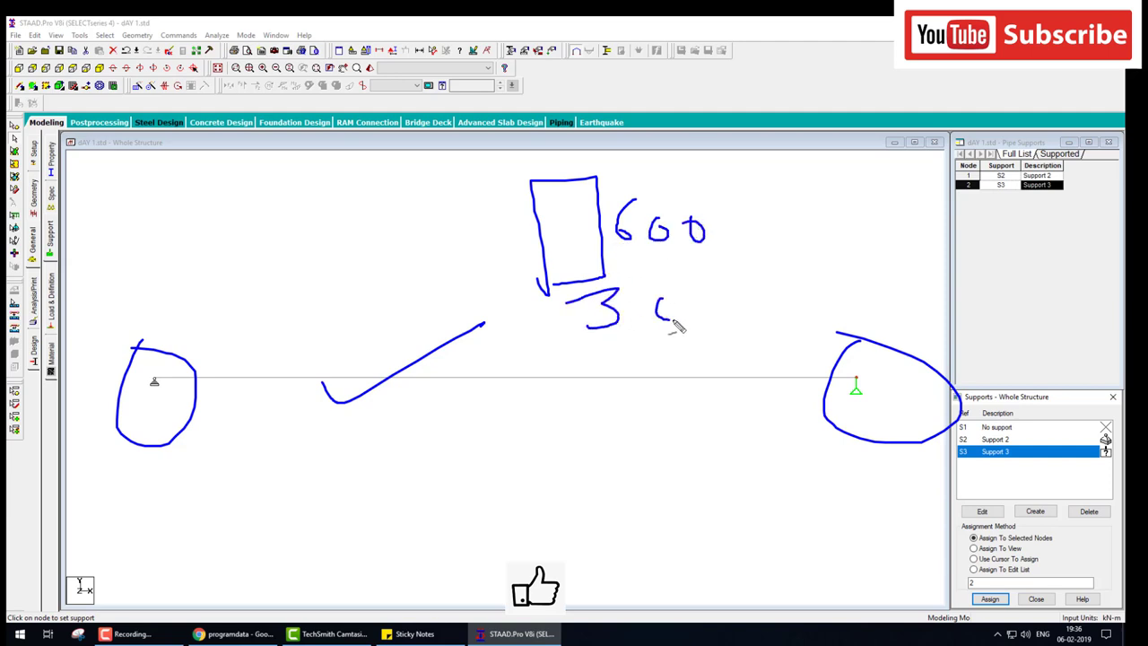
mouse_move(754, 307)
left_mouse_down()
mouse_move(762, 324)
mouse_move(770, 310)
left_mouse_up()
left_click_drag(555, 363, 733, 357)
left_click_drag(871, 341, 487, 322)
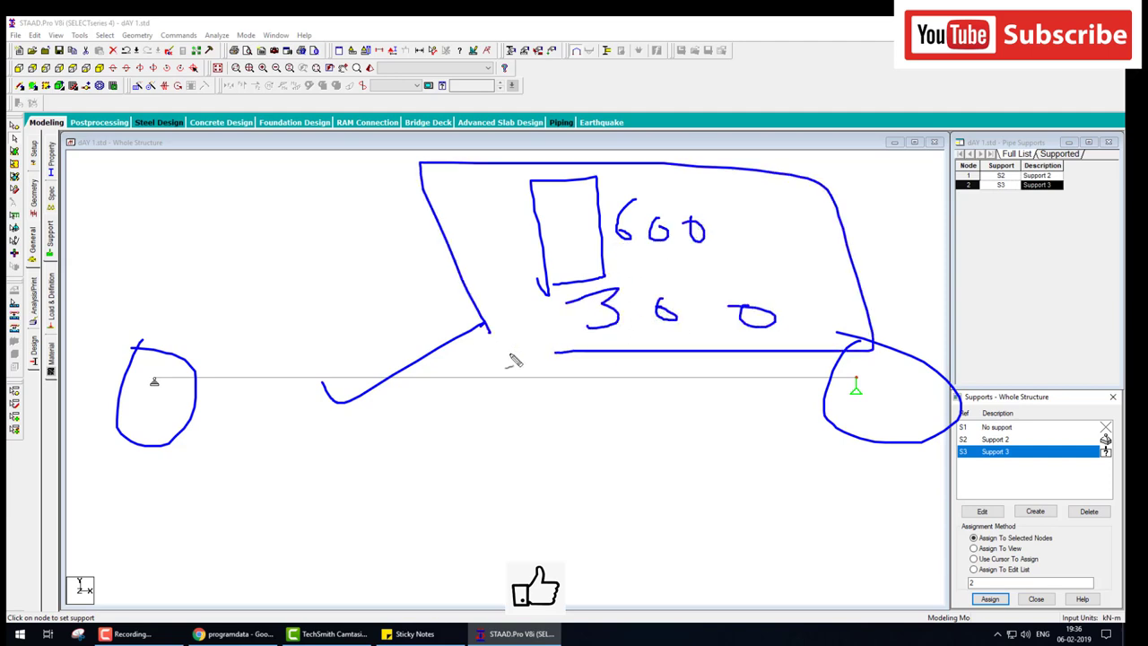
key("Escape")
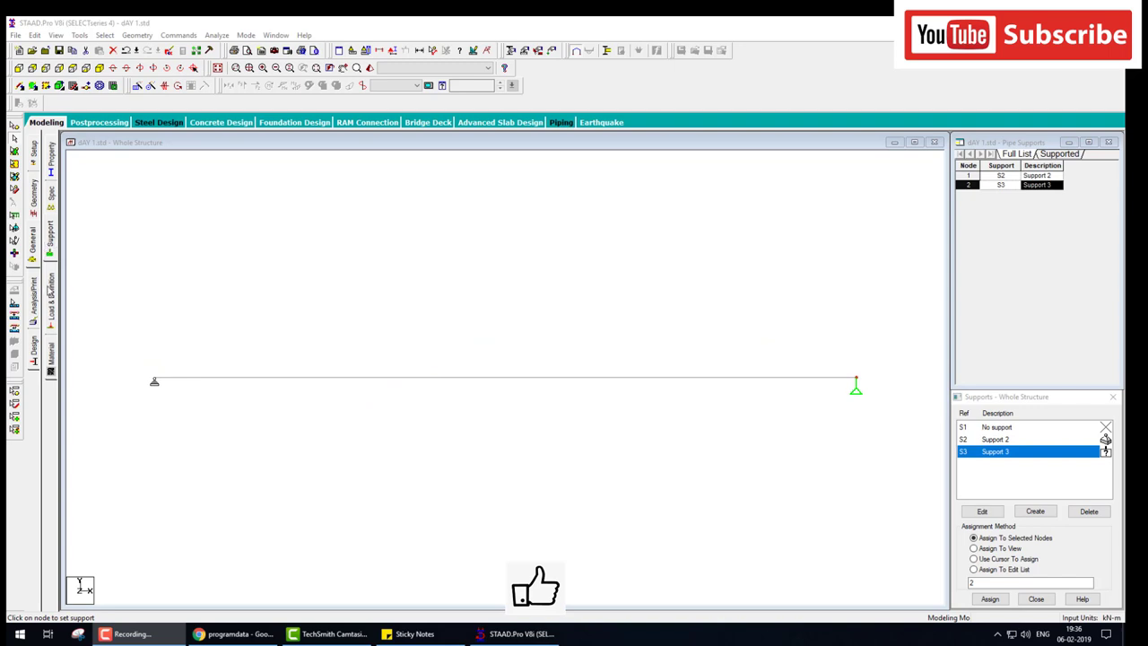
- Show Load & Definition's Load Cases Details, declining the auto-save prompt
left_click_drag(51, 295, 1045, 328)
key("Escape")
left_click(51, 296)
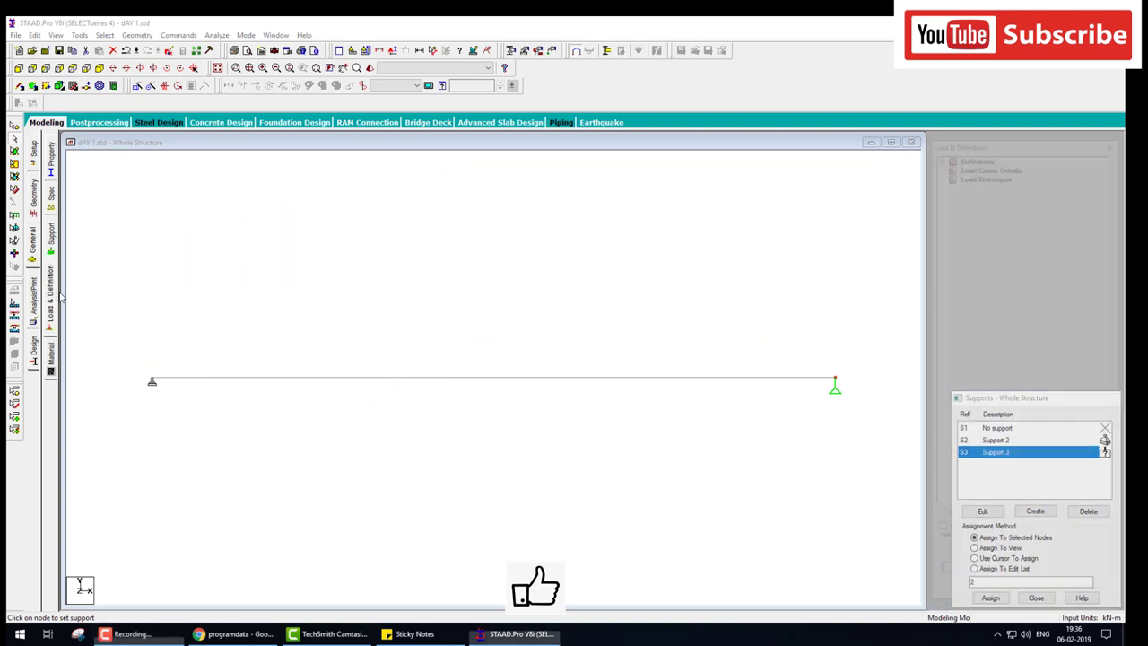
left_click(975, 163)
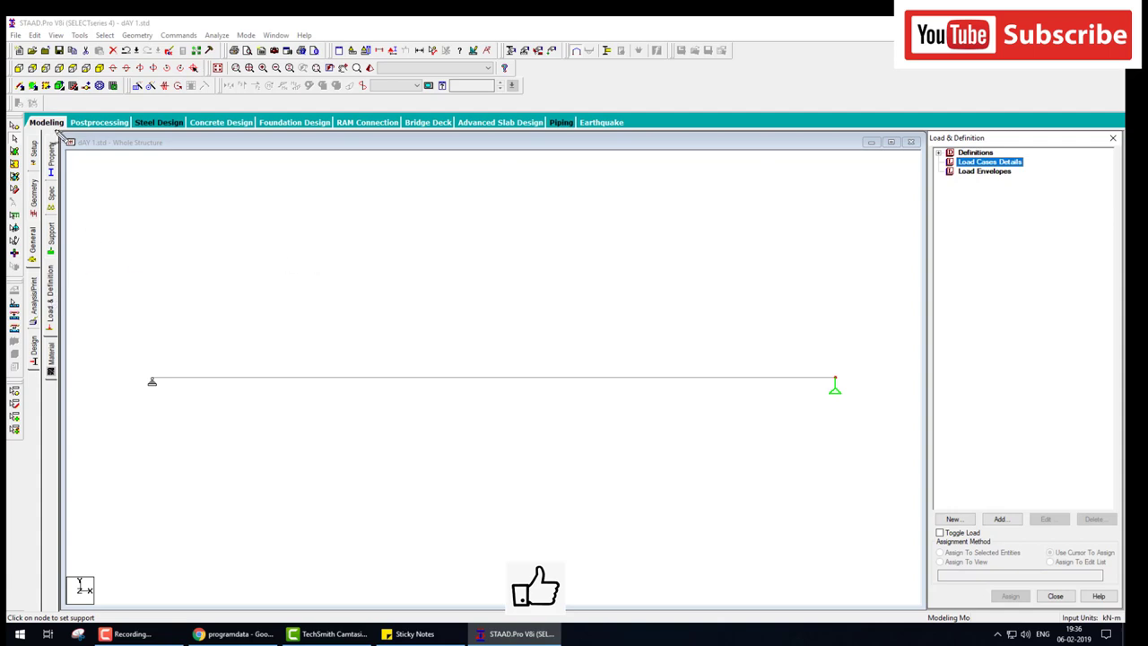
mouse_move(70, 159)
left_mouse_down()
mouse_move(906, 301)
mouse_move(935, 289)
mouse_move(906, 331)
left_mouse_up()
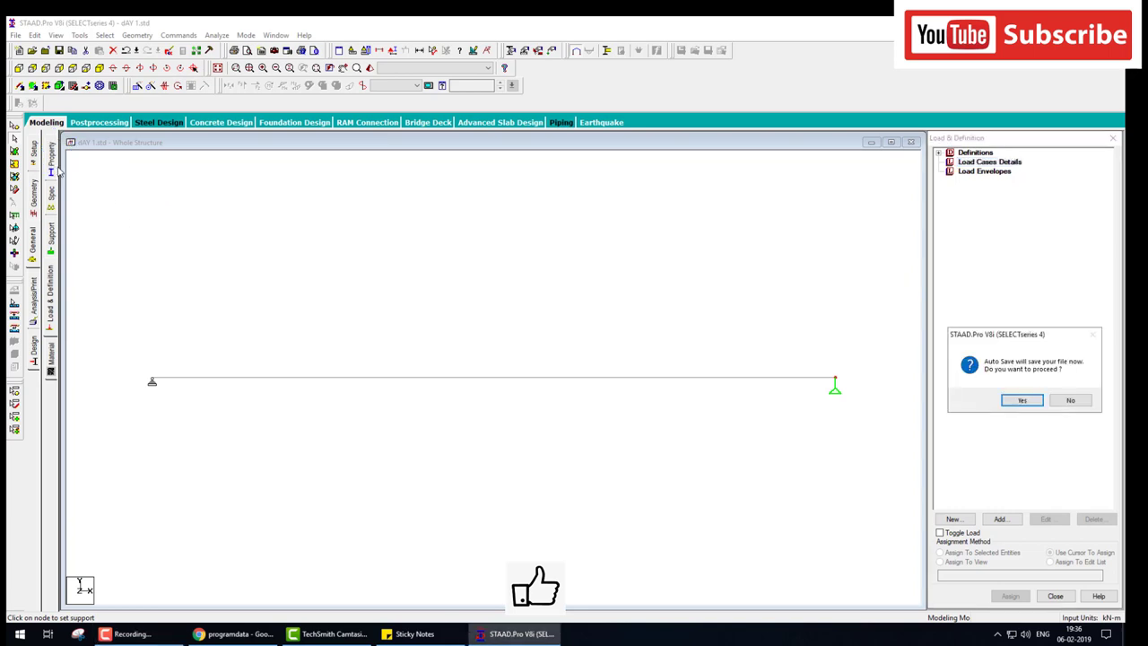
left_click(1059, 401)
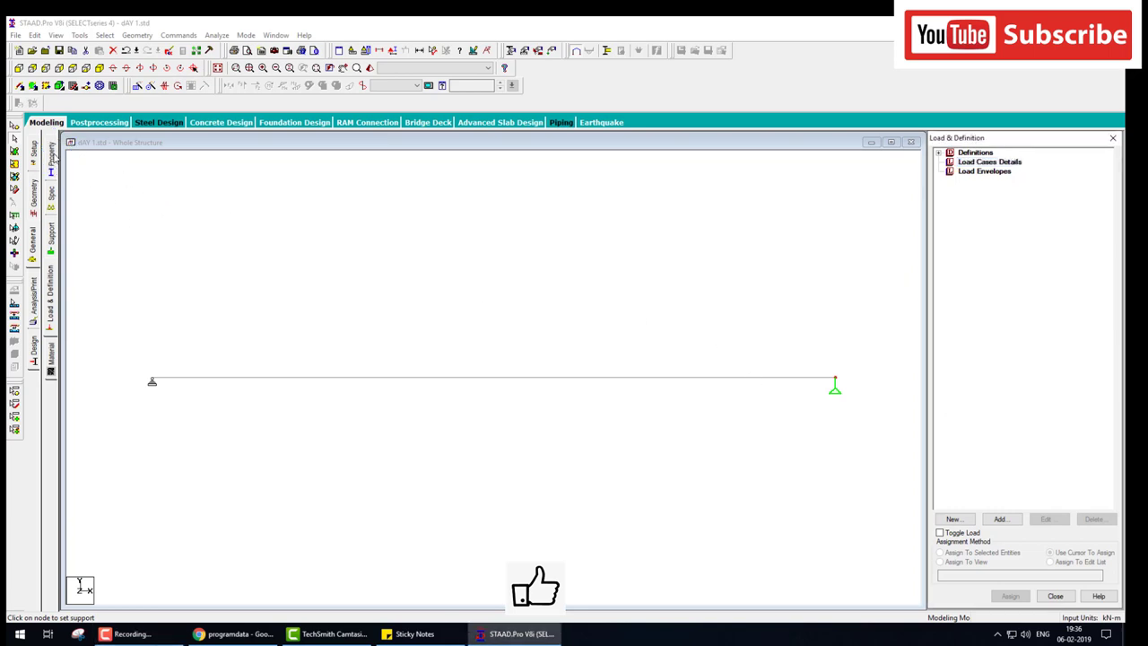
- Define a rectangular concrete section with YD 0.6 m and ZD 0.3 m
left_click(51, 157)
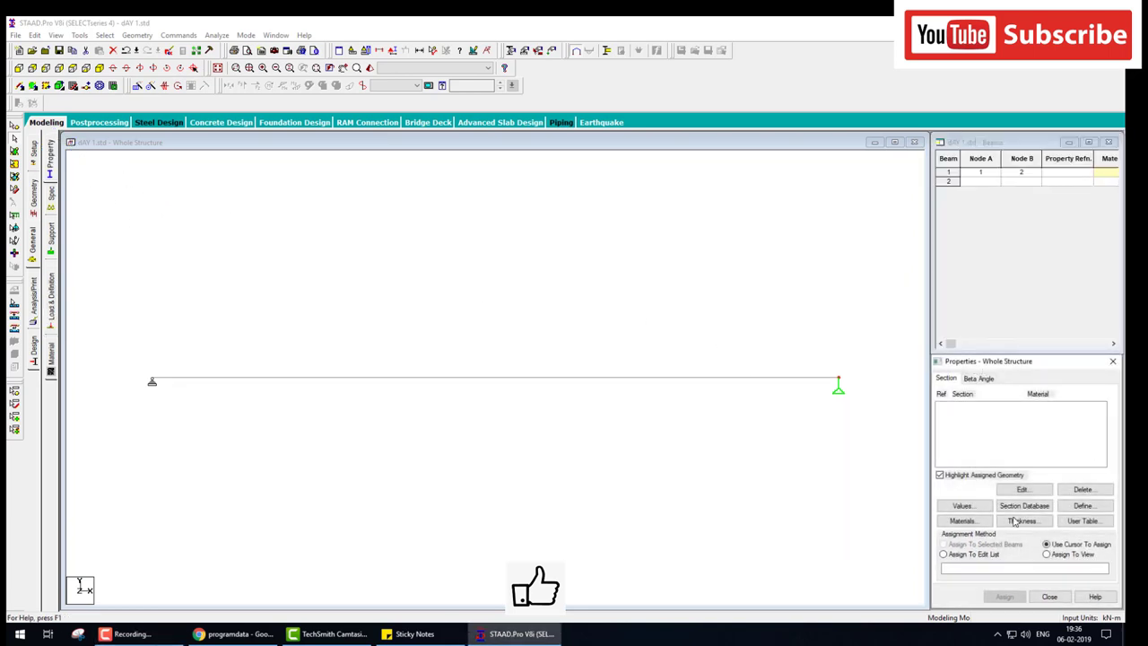
left_click(1083, 506)
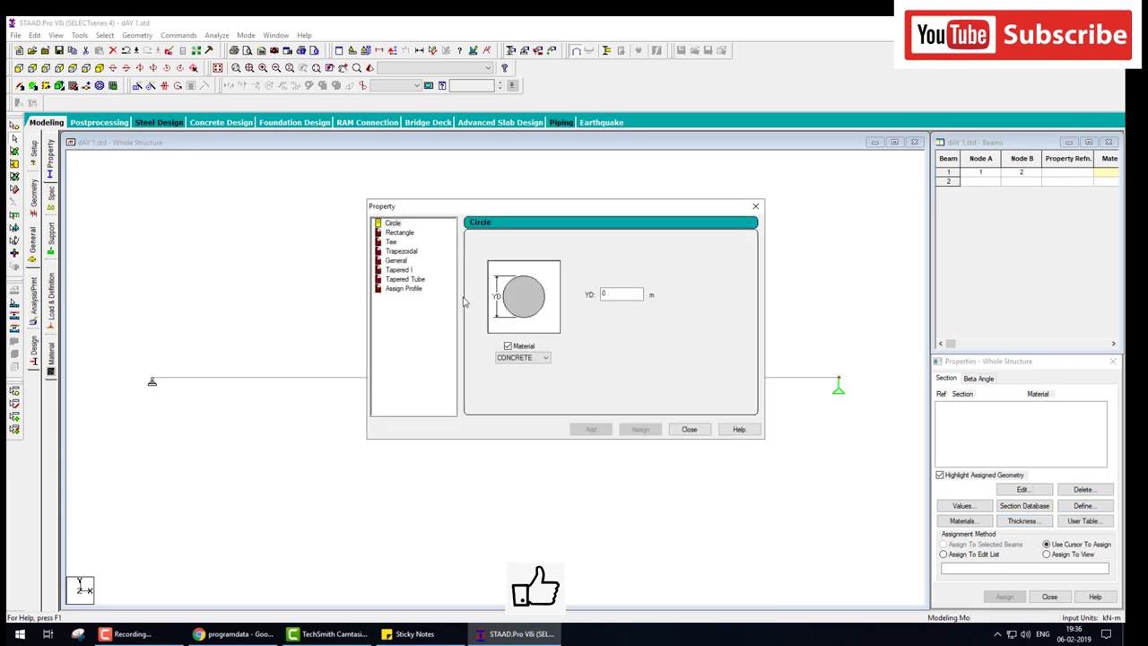
left_click(400, 251)
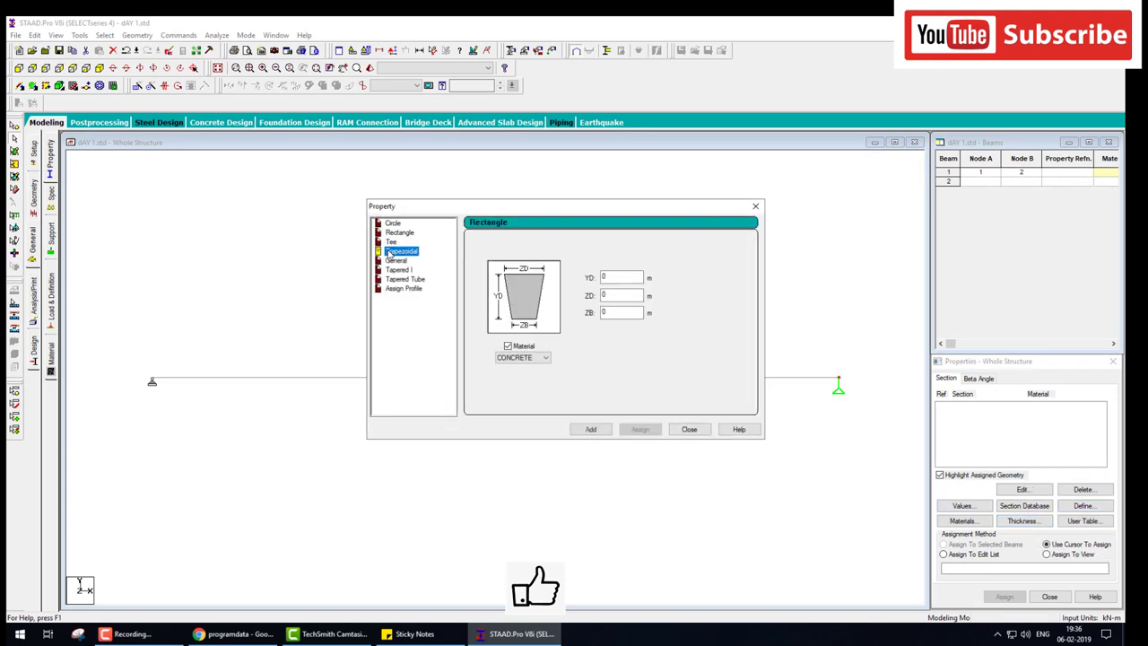
left_click(398, 269)
left_click(404, 279)
left_click(399, 232)
key("Tab")
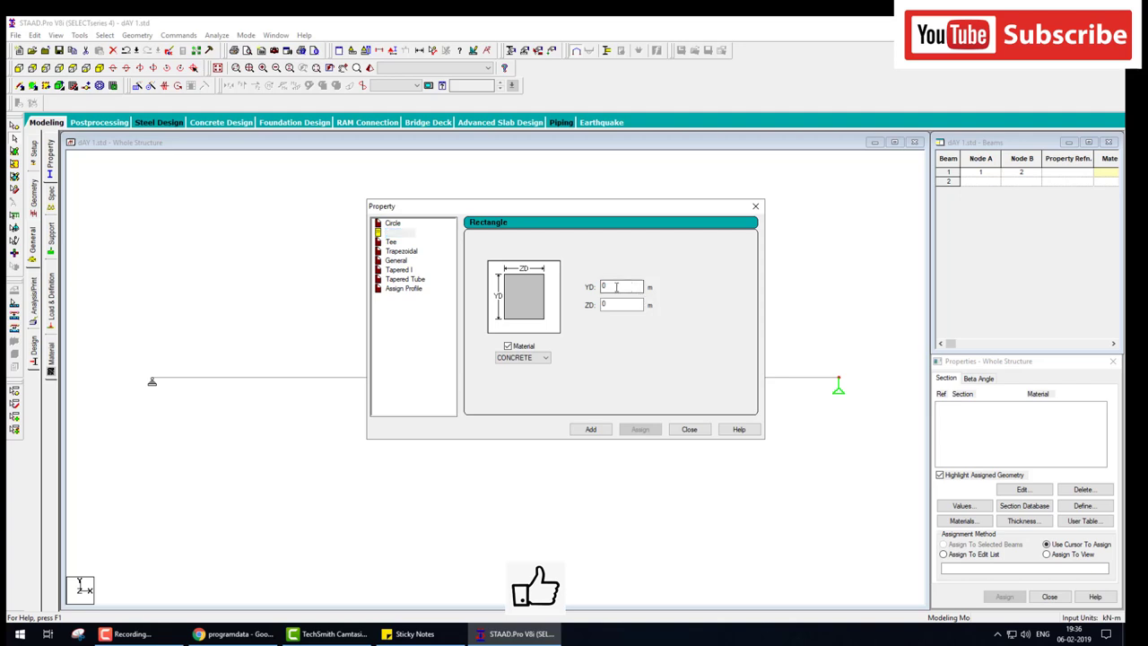
type(".6")
left_click(613, 306)
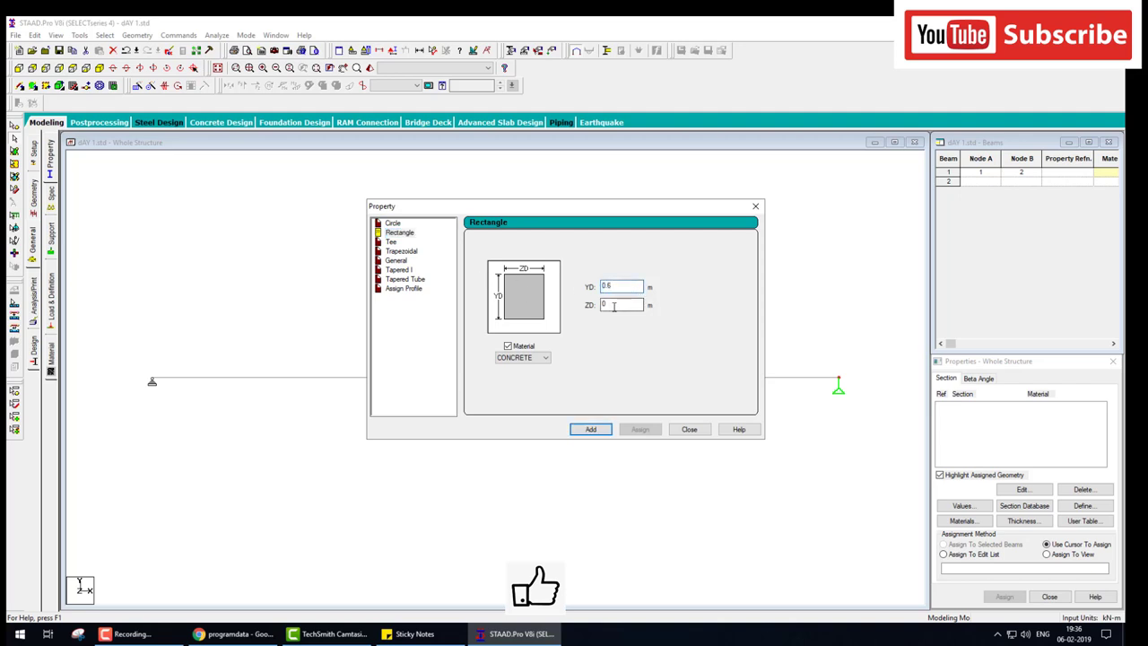
type(".3")
left_click(593, 429)
left_click(689, 429)
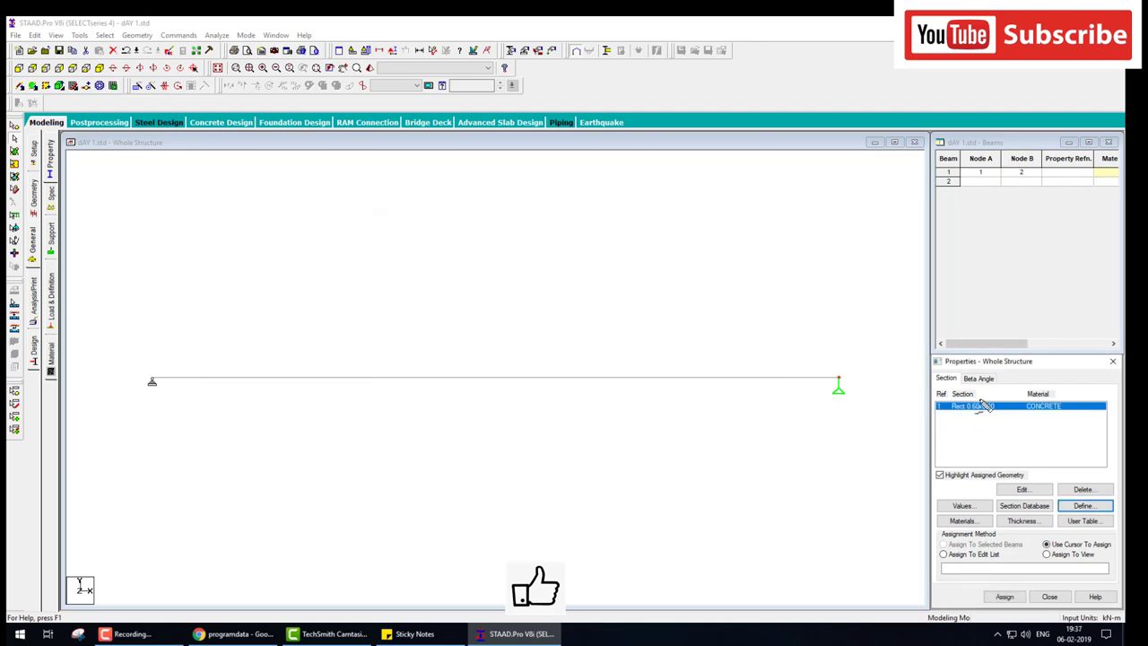
- Assign the R1 rectangular section to beam 1 using Assign To View
mouse_move(987, 405)
left_mouse_down()
mouse_move(720, 272)
mouse_move(661, 300)
mouse_move(671, 349)
left_mouse_up()
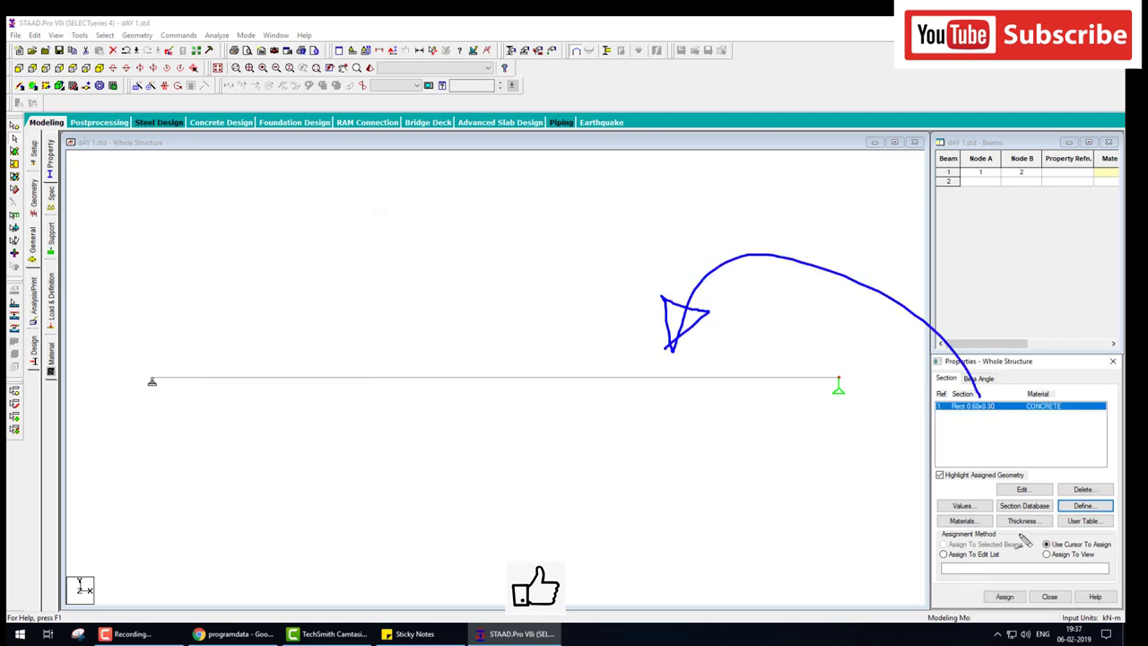
left_click(1046, 553)
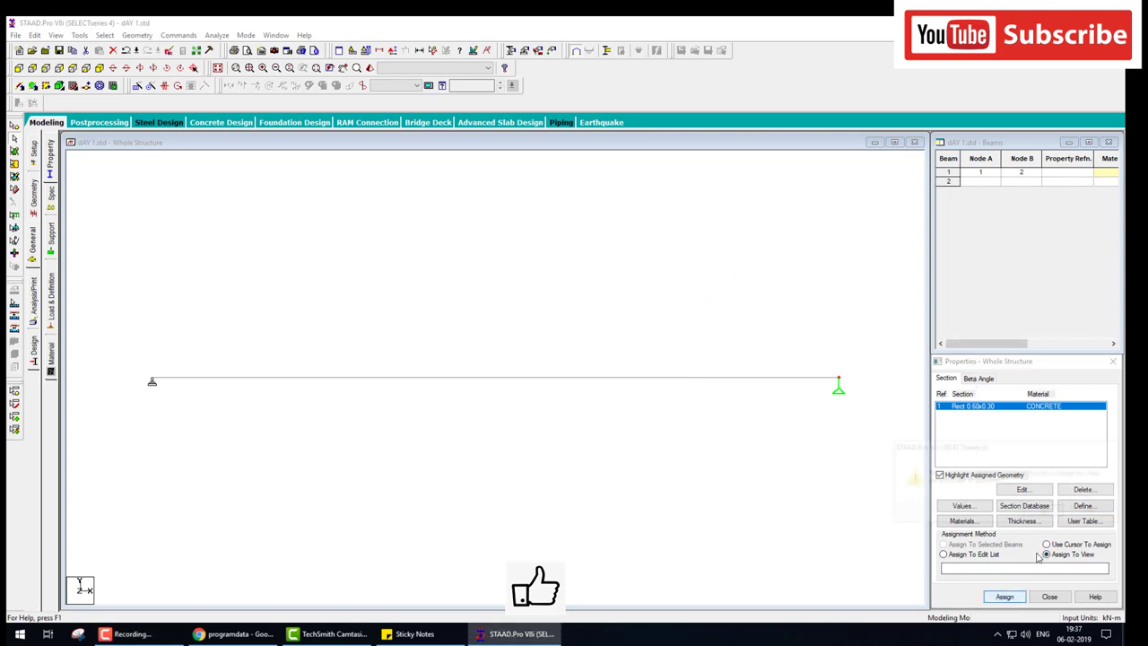
left_click(1043, 512)
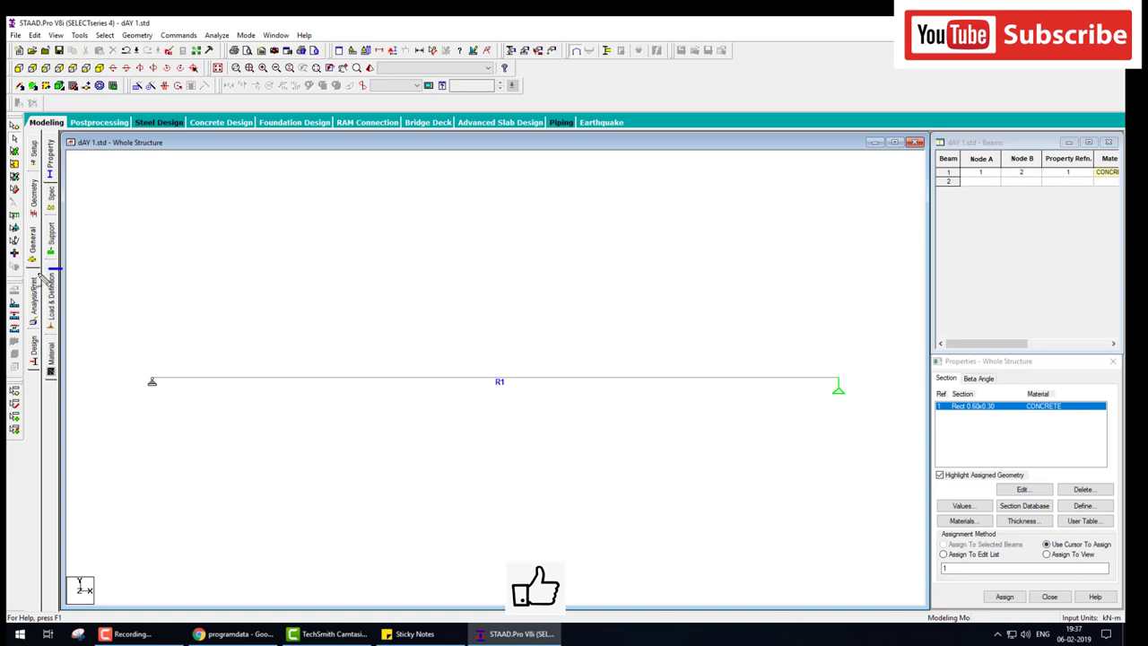
left_click_drag(54, 271, 61, 278)
key("Escape")
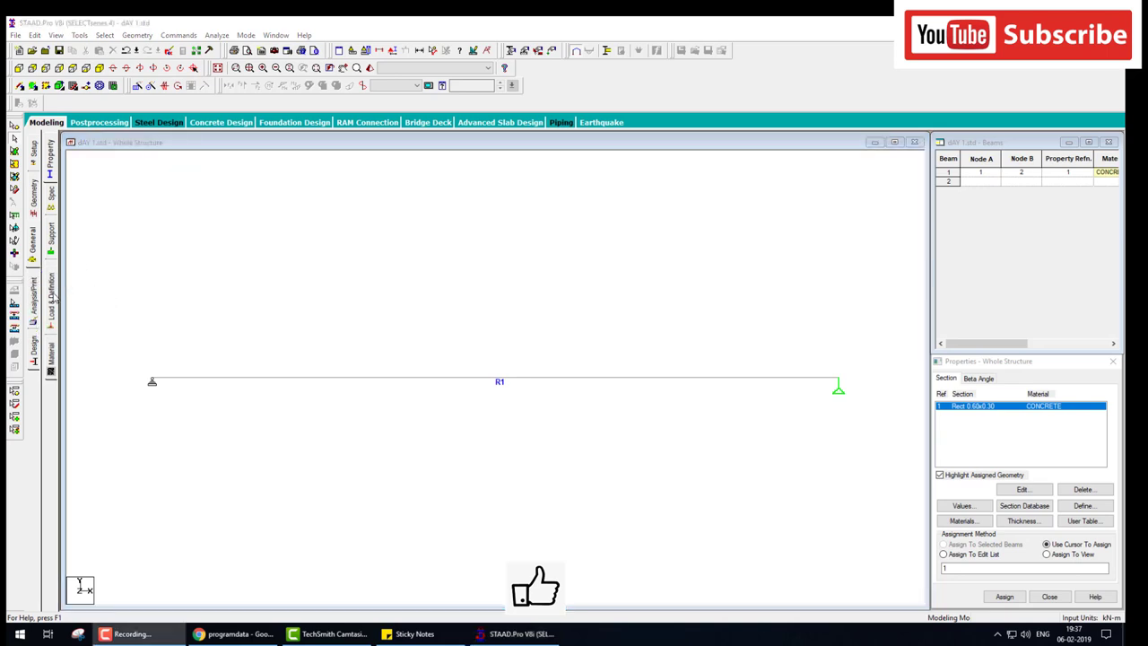
- Create load case 1 of Dead loading type titled DEAD
left_click(51, 295)
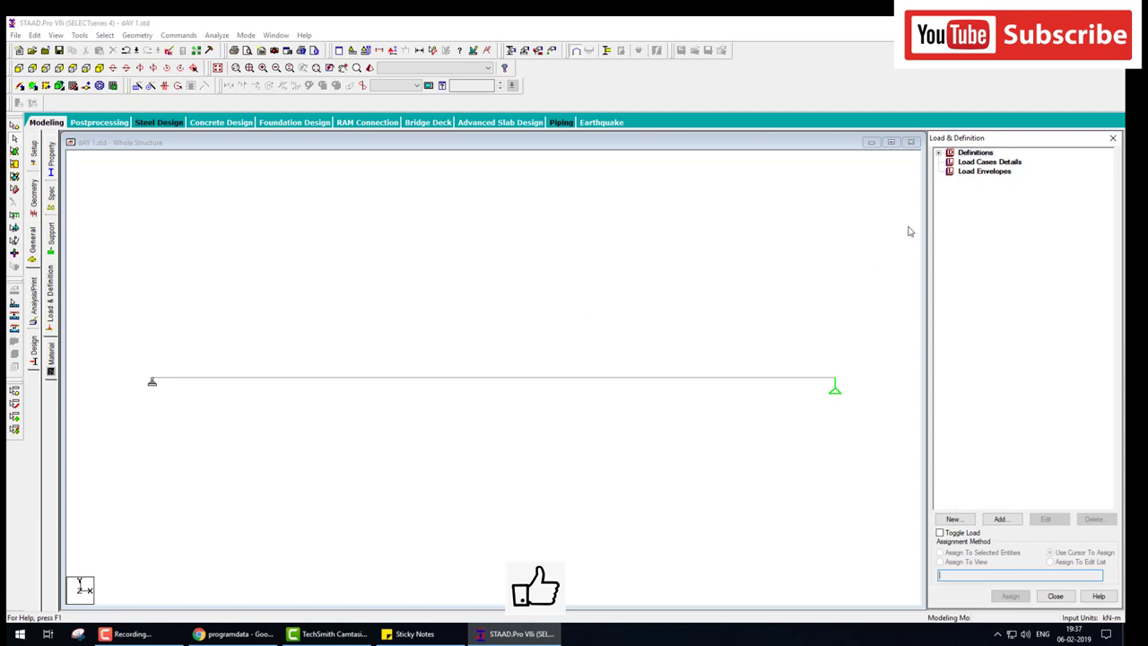
left_click(982, 165)
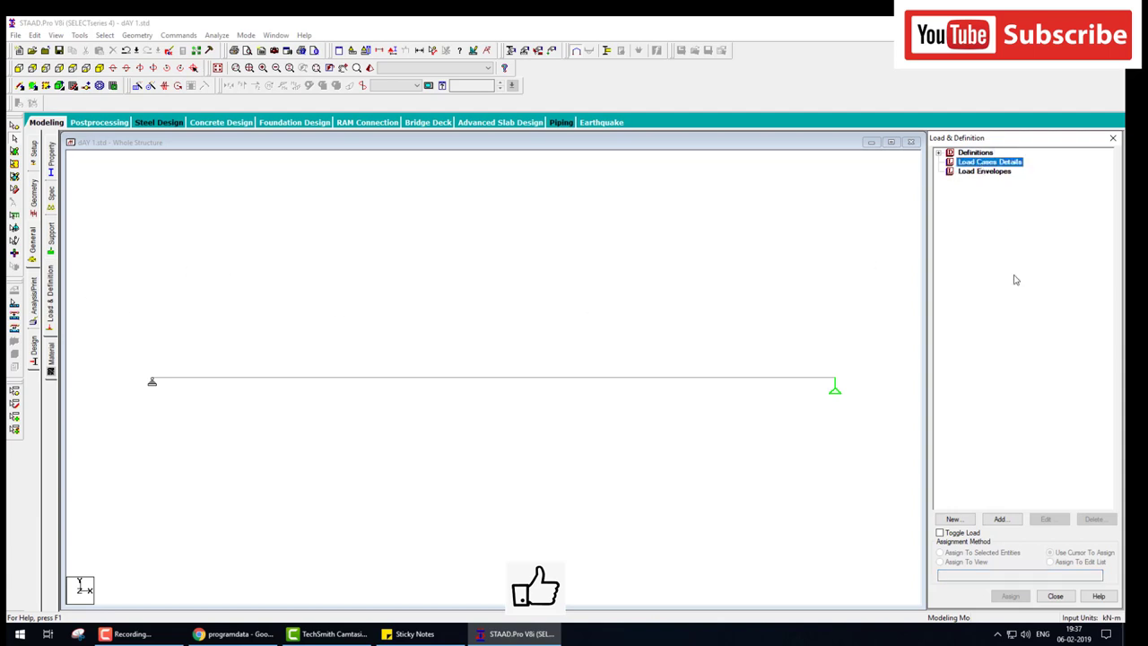
left_click(1008, 517)
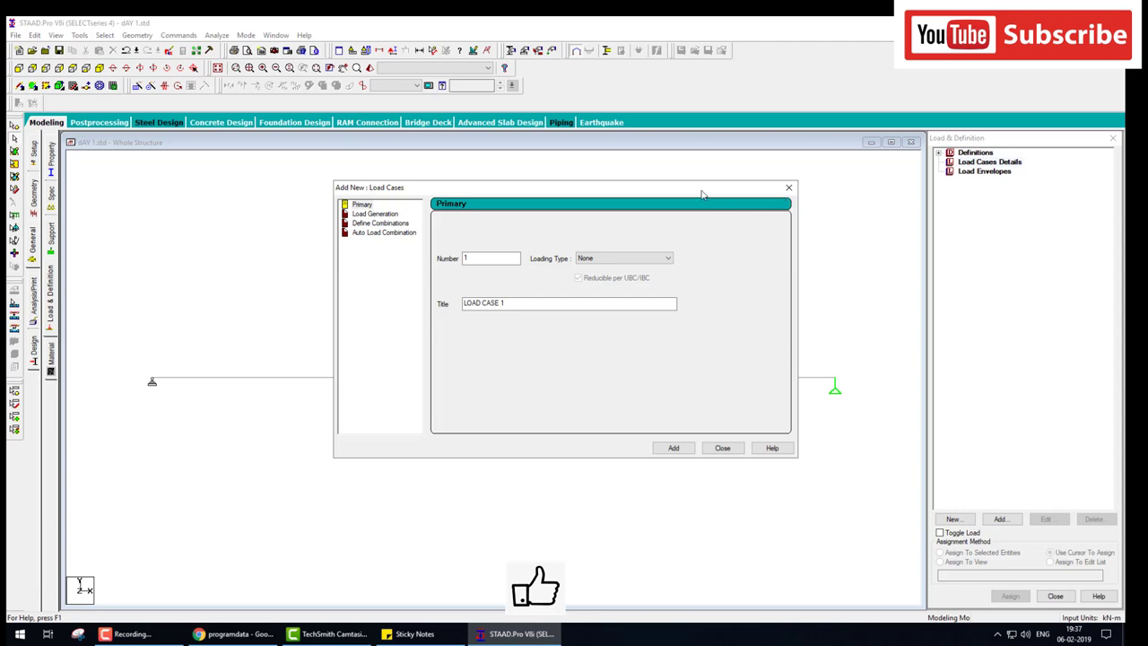
left_click(630, 258)
left_click(619, 268)
left_click_drag(523, 302, 350, 304)
type("DEAD")
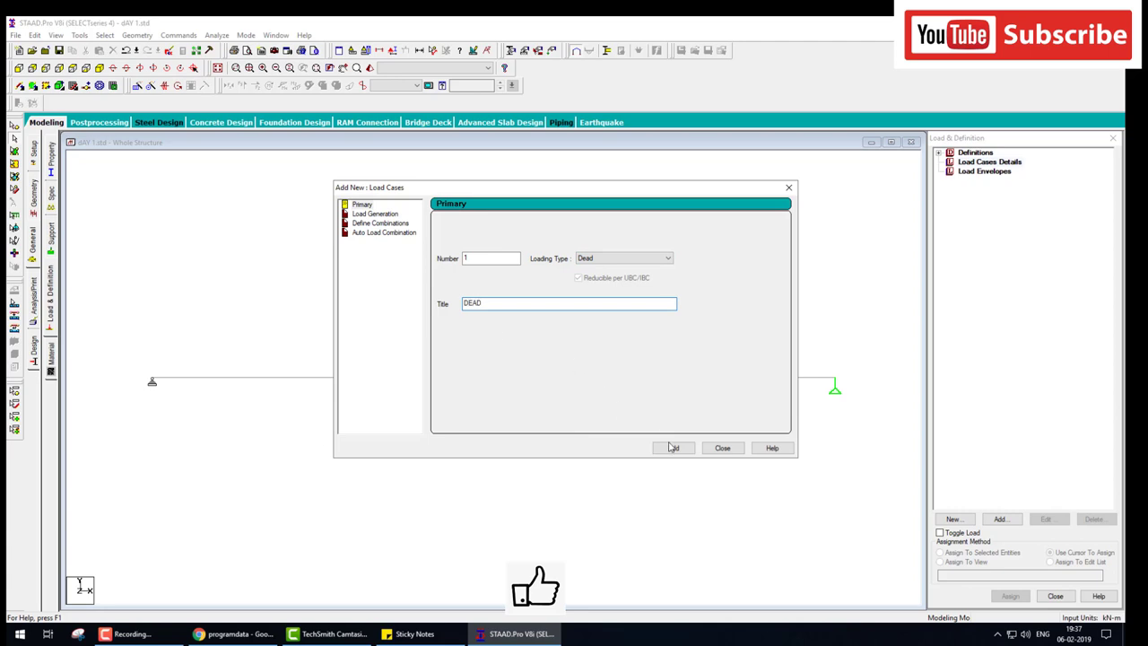
left_click(673, 447)
left_click(722, 447)
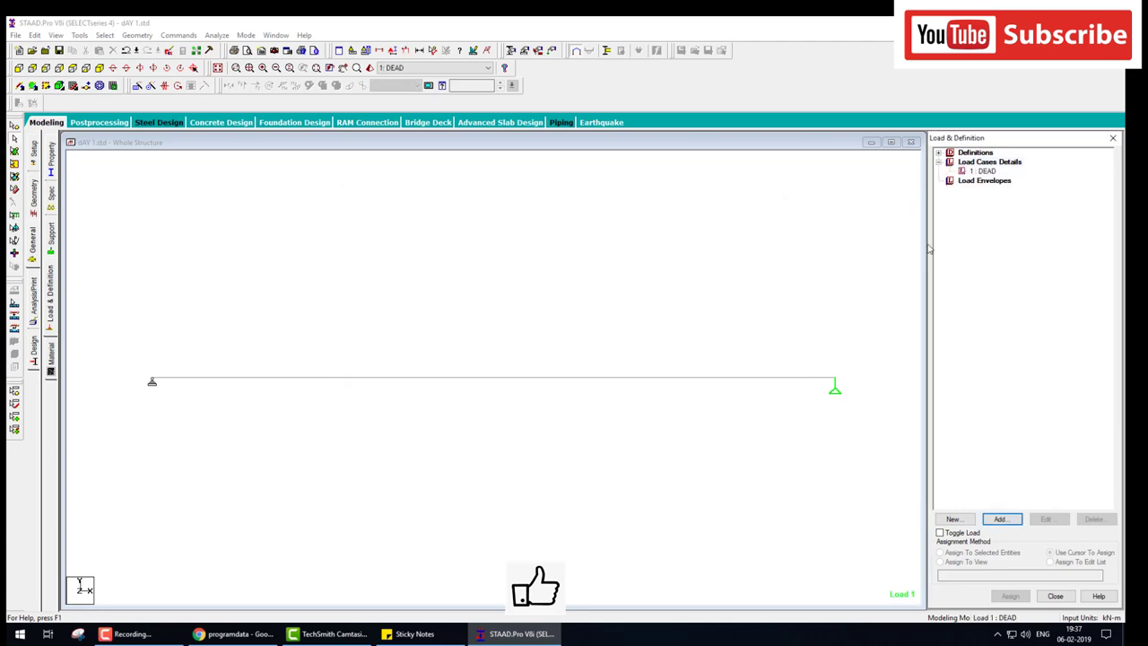
- Start adding load items to DEAD and expand the Member Load options
left_click(984, 171)
left_click(1004, 519)
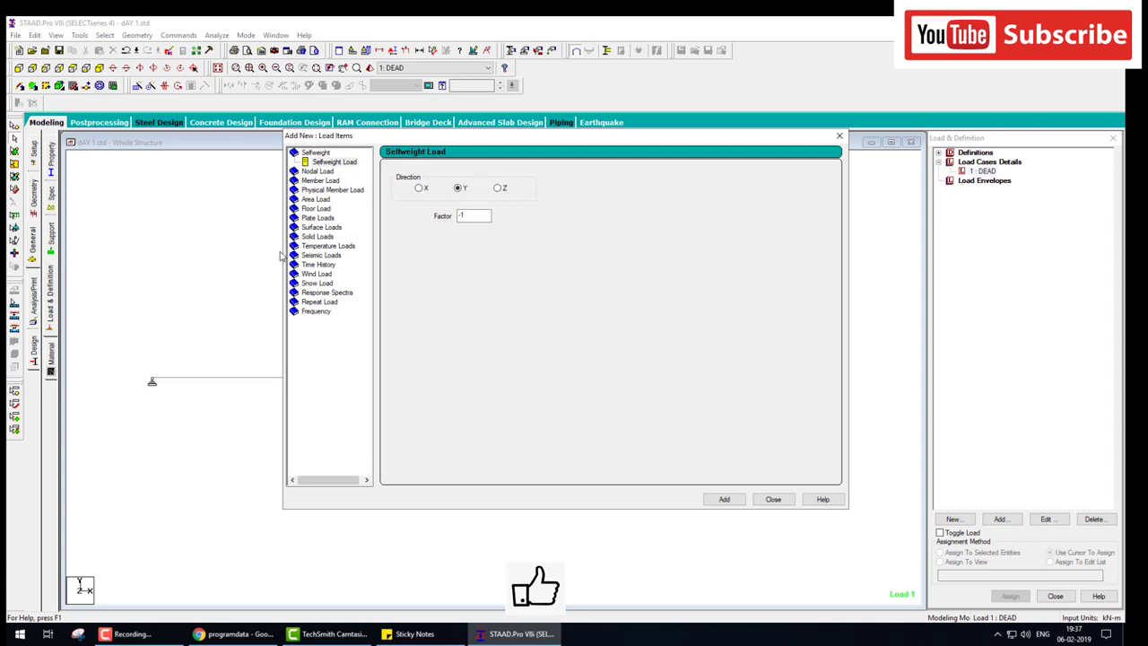
mouse_move(155, 373)
left_mouse_down()
mouse_move(195, 343)
mouse_move(235, 371)
mouse_move(248, 355)
left_mouse_up()
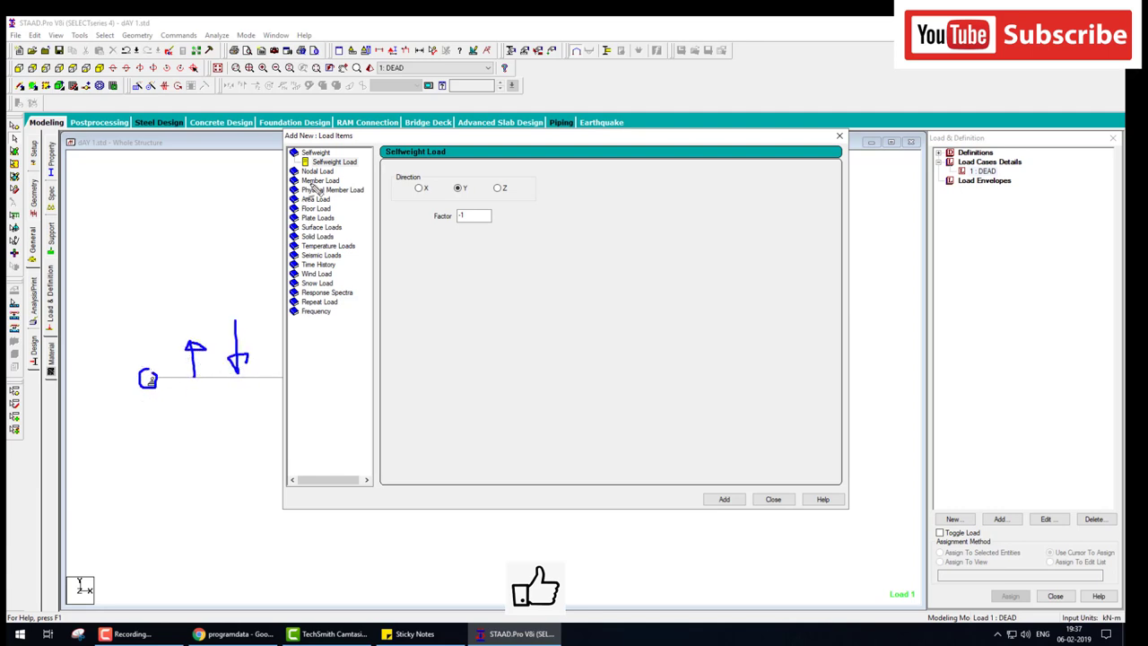
double_click(302, 181)
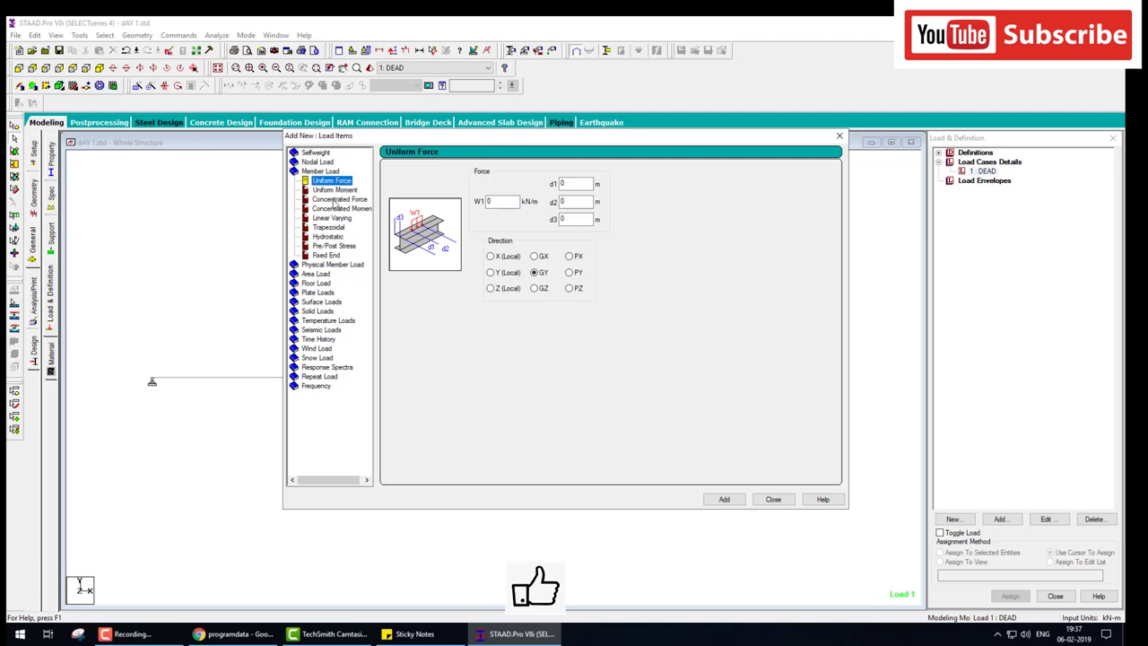
- Add a concentrated member force of P = -20 kN in direction GY to DEAD
left_click(328, 200)
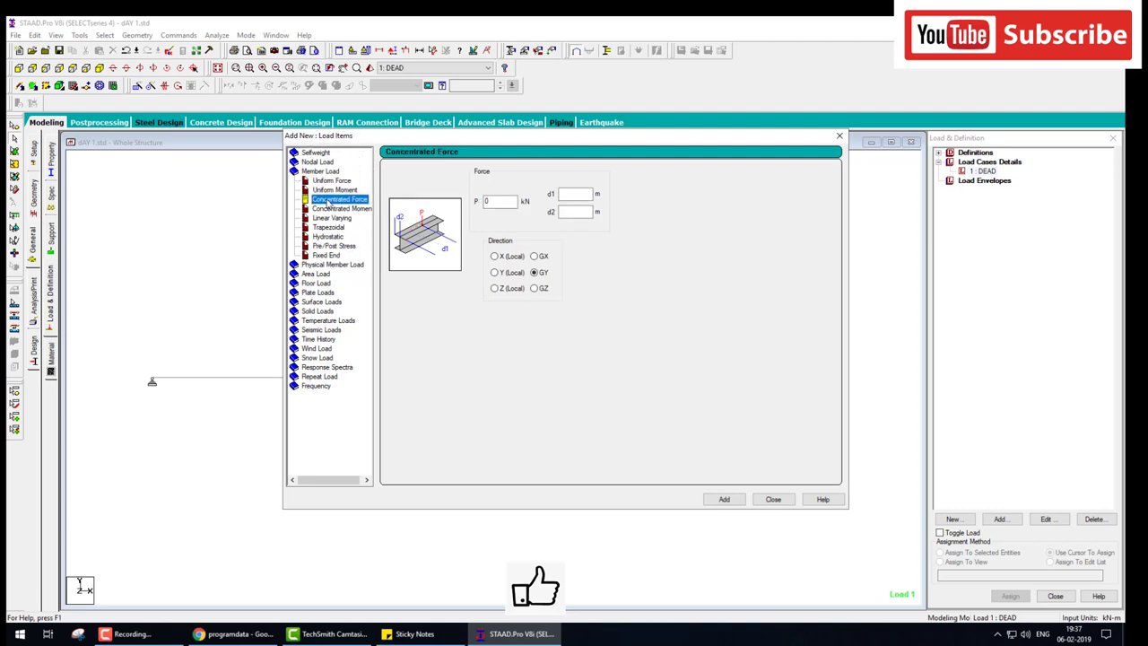
double_click(485, 203)
type("-20")
left_click_drag(555, 276, 629, 267)
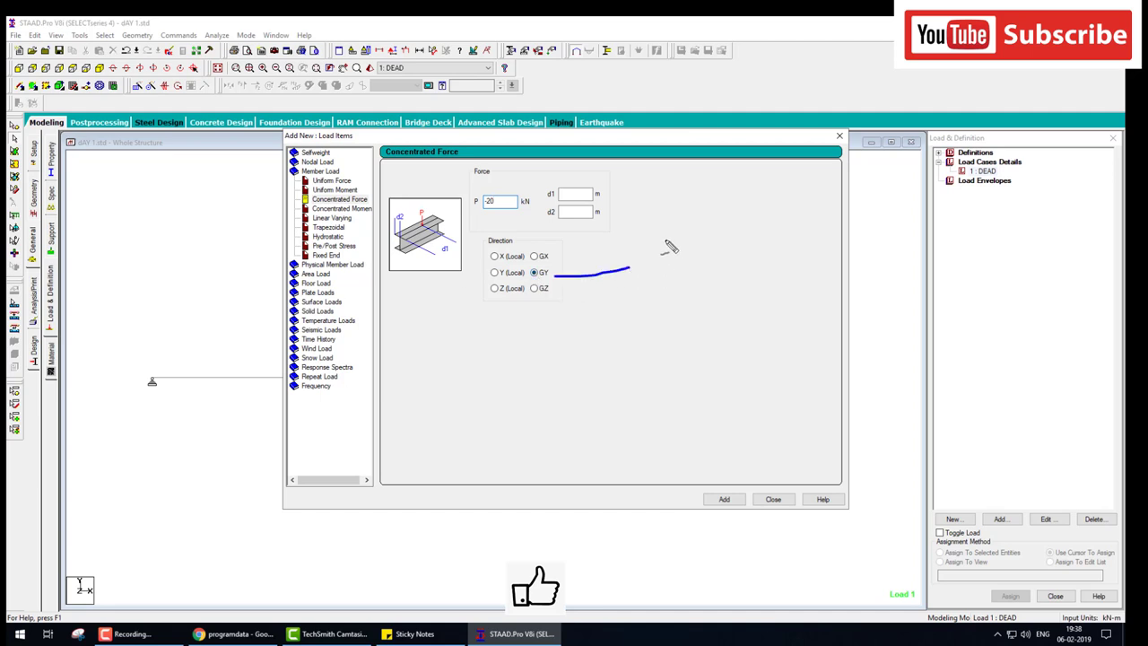
mouse_move(666, 232)
left_mouse_down()
mouse_move(667, 332)
mouse_move(699, 296)
left_mouse_up()
mouse_move(671, 337)
left_mouse_down()
mouse_move(699, 296)
mouse_move(739, 353)
left_mouse_up()
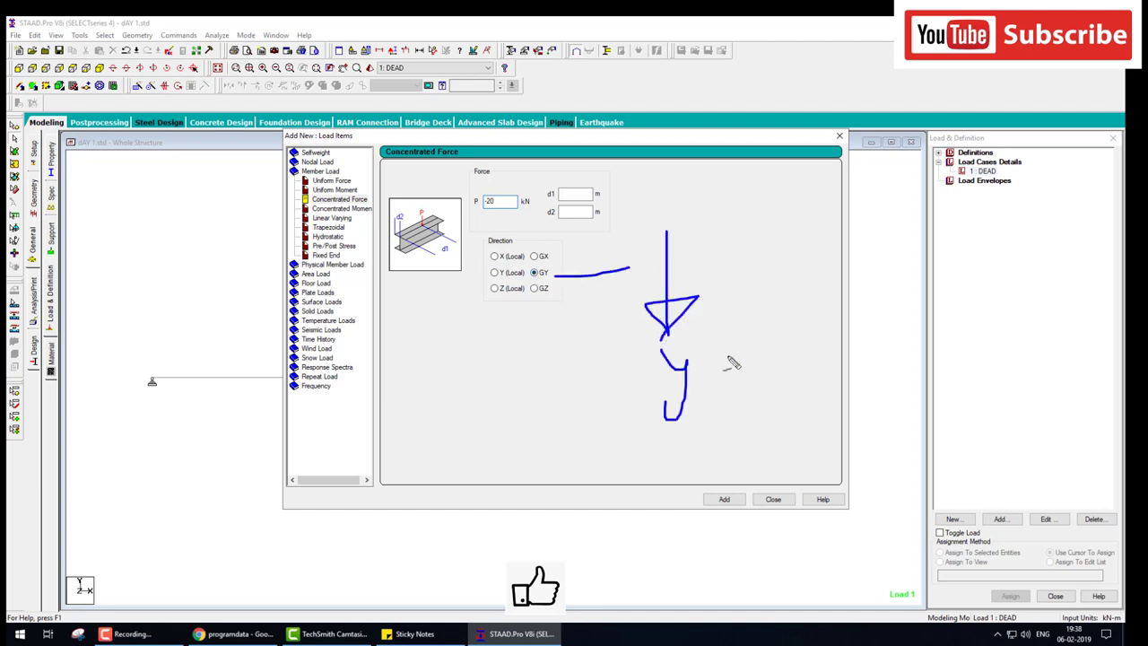
left_click_drag(492, 186, 459, 192)
mouse_move(398, 361)
left_mouse_down()
mouse_move(470, 359)
mouse_move(443, 381)
left_mouse_up()
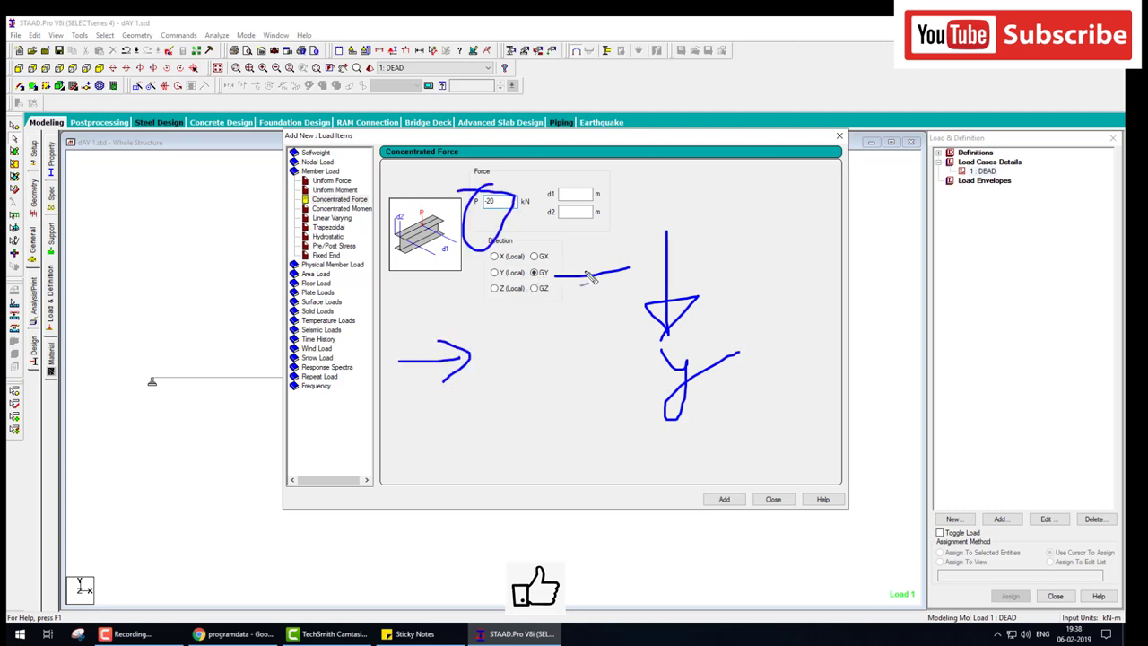
left_click_drag(682, 255, 665, 216)
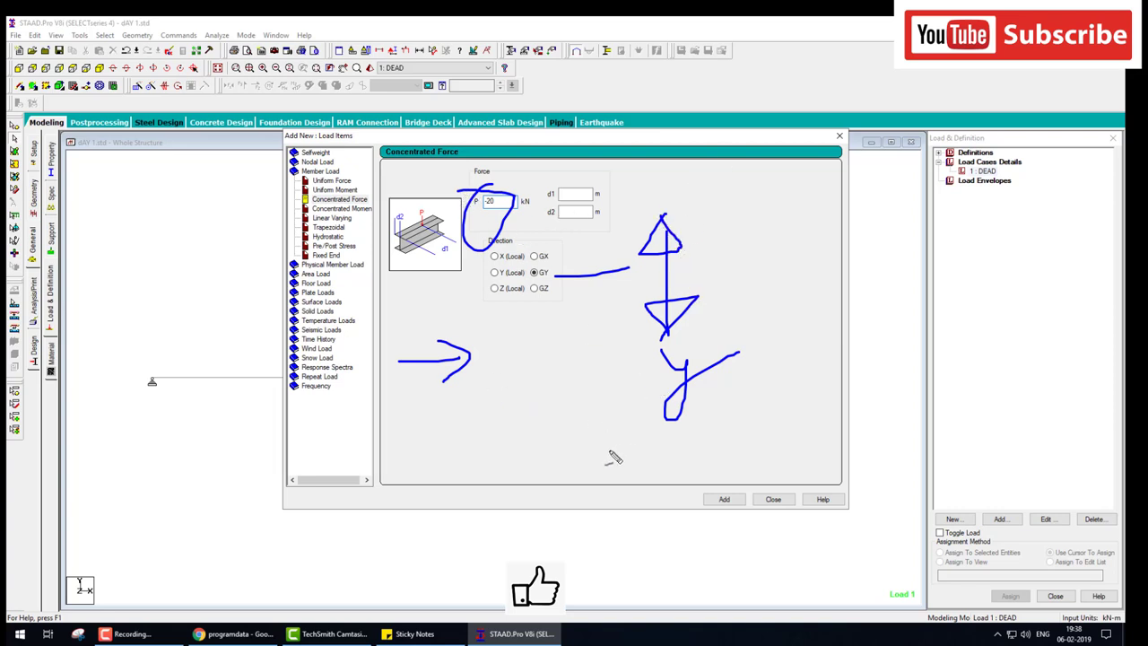
left_click(724, 500)
- Assign the CON GY -20 kN load to the beam via Assign To View
left_click(761, 503)
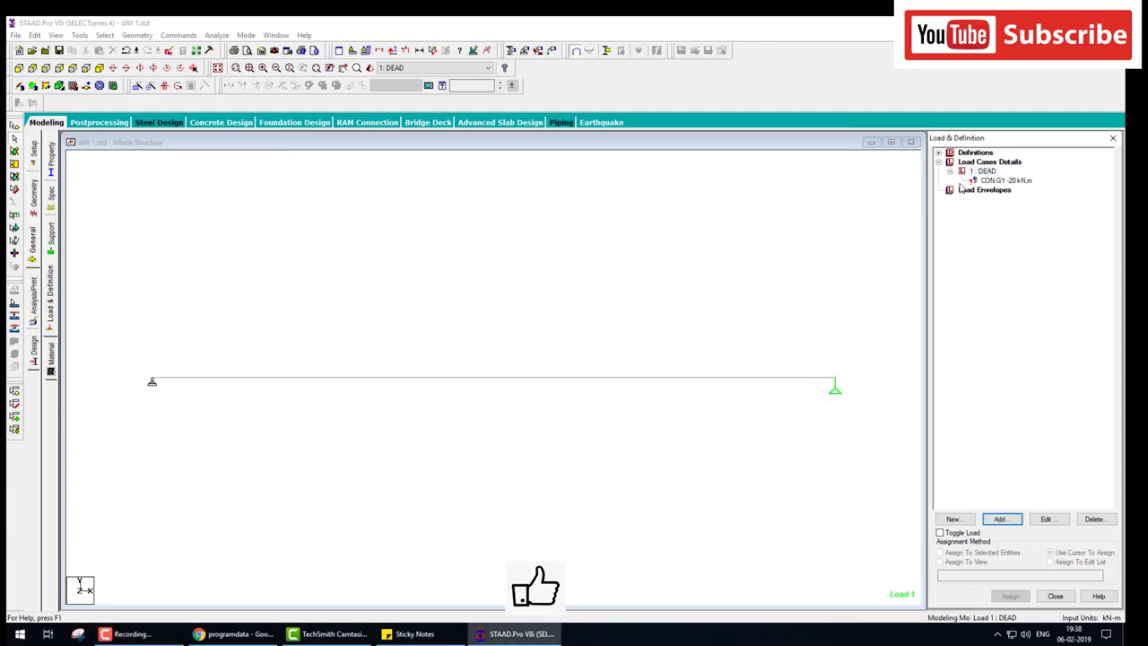
left_click(1004, 180)
left_click(965, 561)
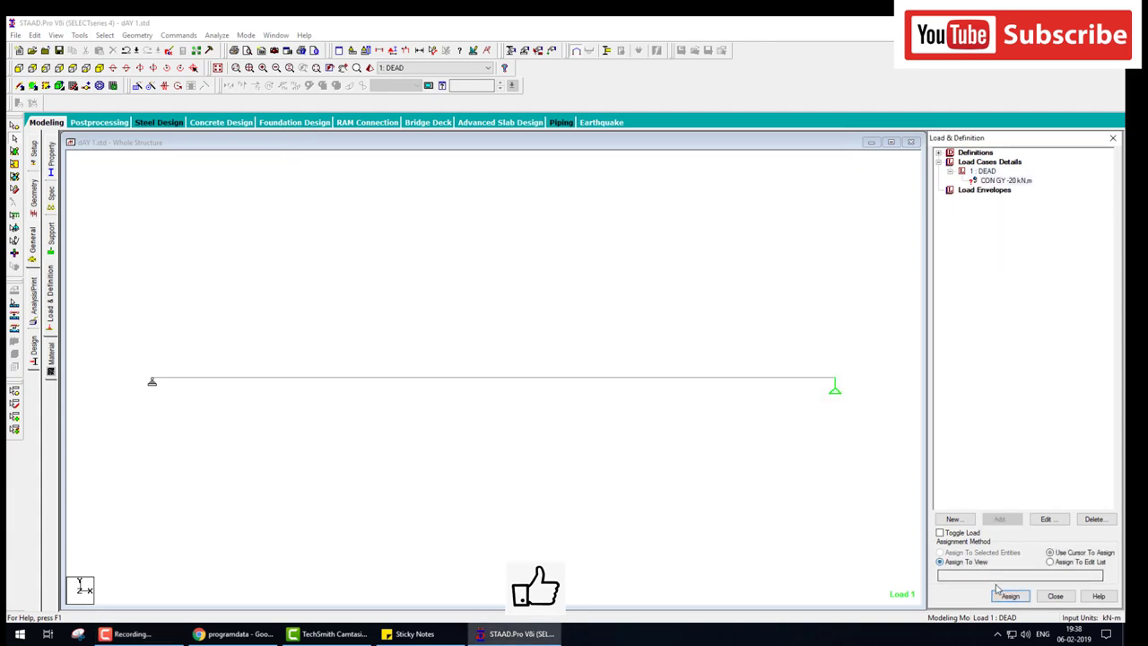
left_click(1009, 595)
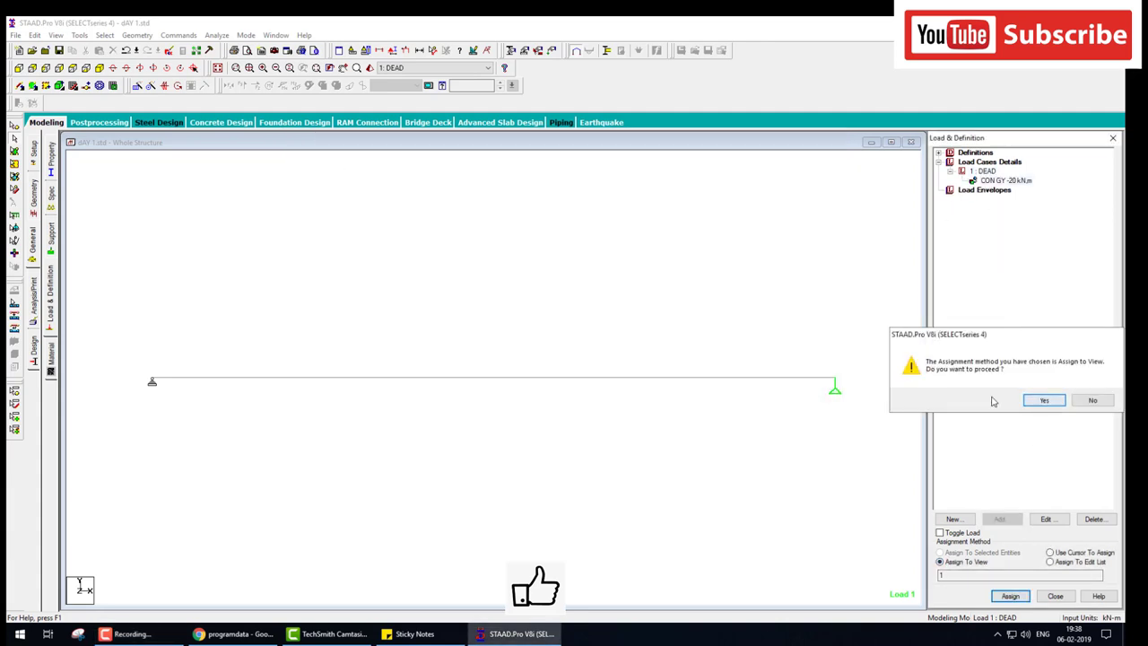
left_click(1039, 402)
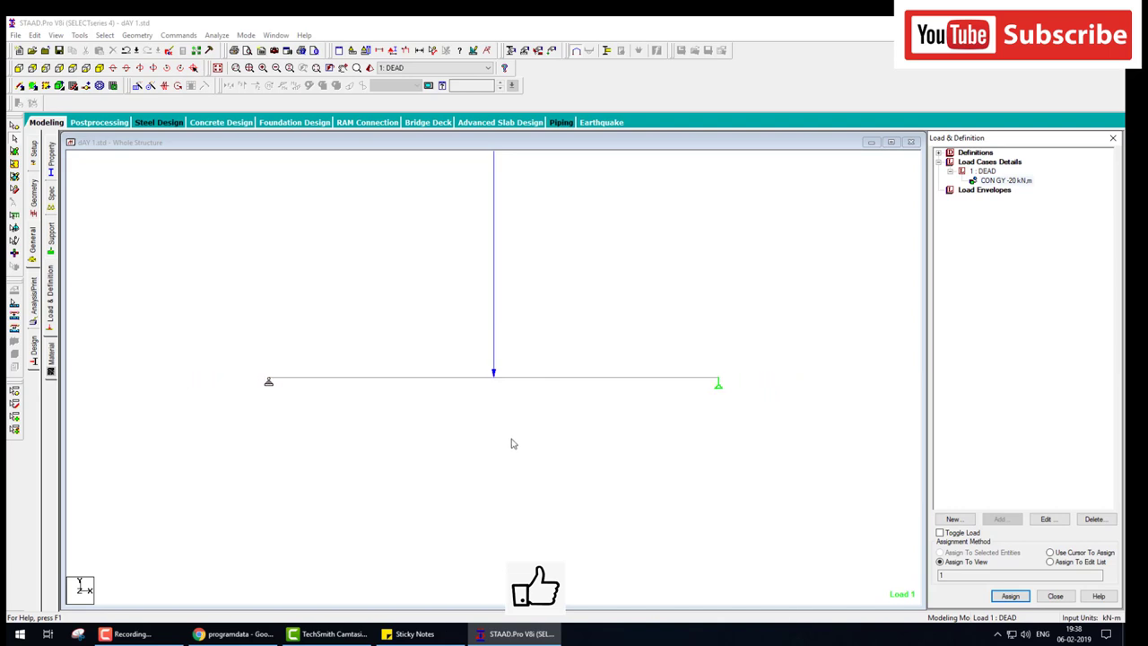
- Zoom and pan to the loaded beam, then bring up the diagram display settings
scroll(517, 418, "up", 1)
left_click_drag(509, 367, 535, 122)
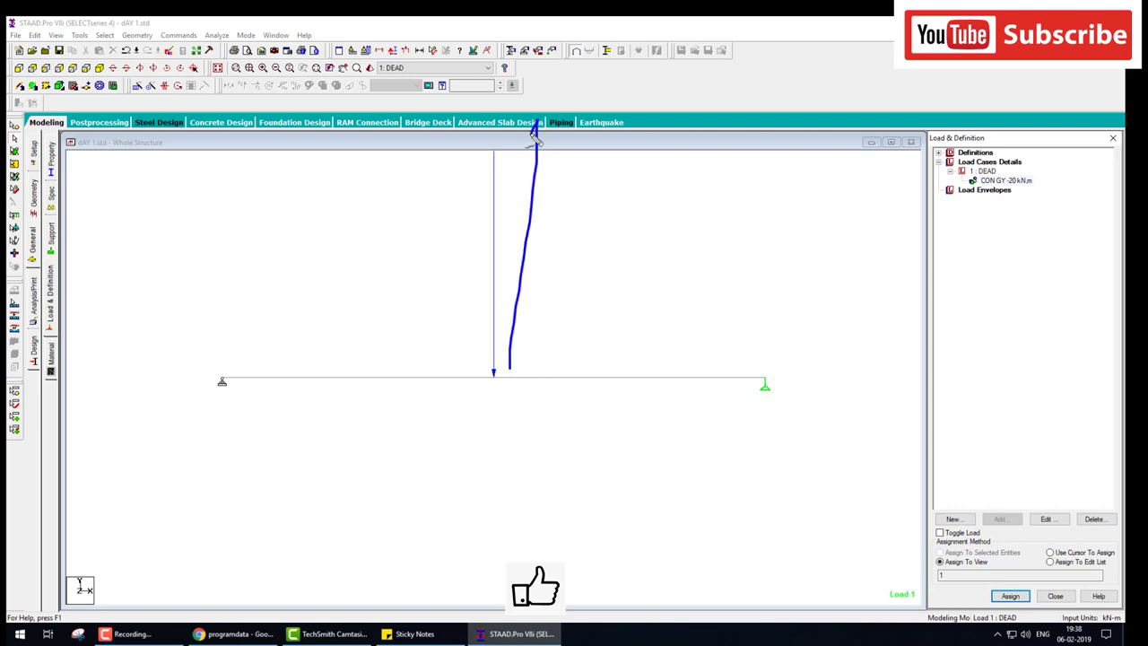
mouse_move(536, 357)
left_mouse_down()
mouse_move(536, 163)
mouse_move(507, 169)
left_mouse_up()
key("Escape")
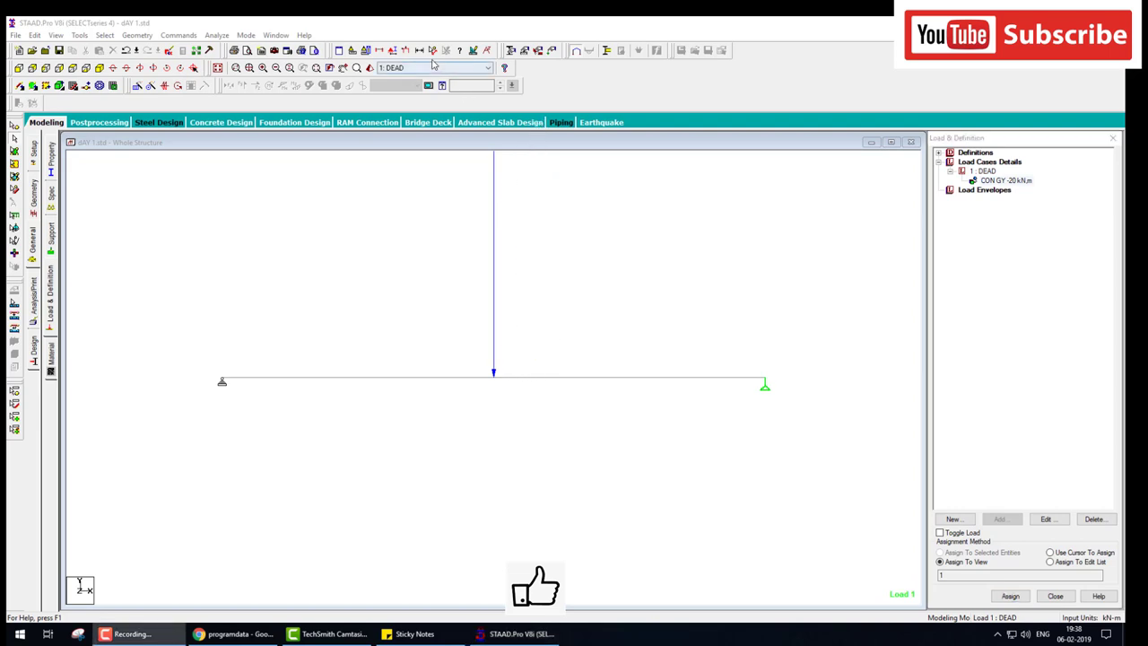
left_click(394, 52)
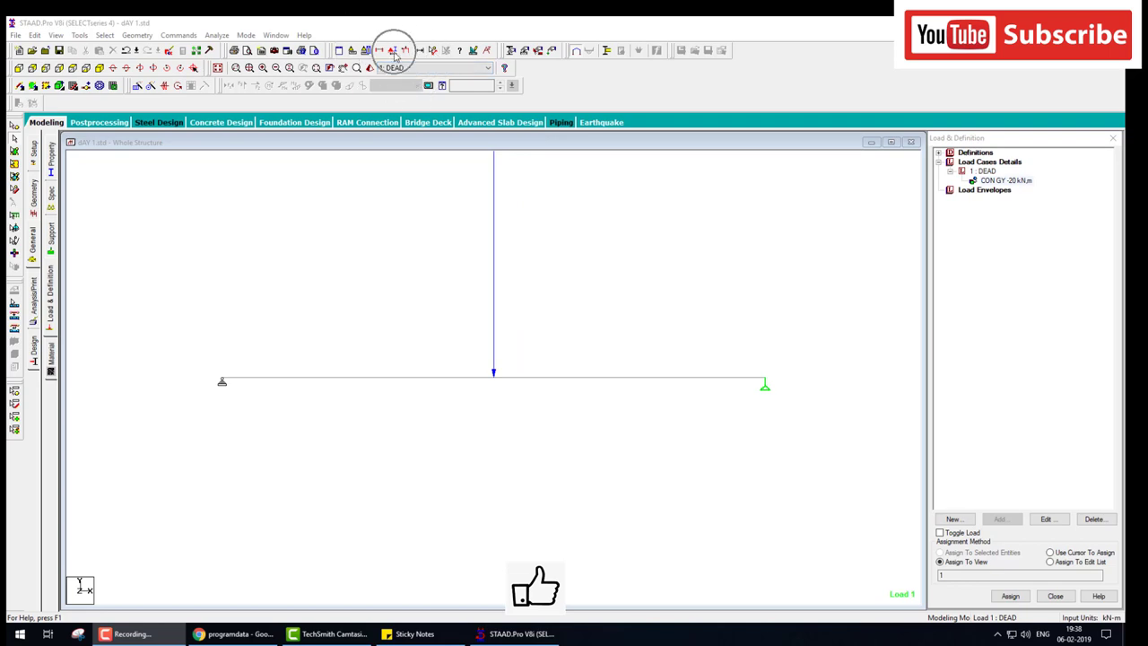
- Set the Point Force diagram scale to 15 kN per m with Apply Immediately ticked
left_click(613, 170)
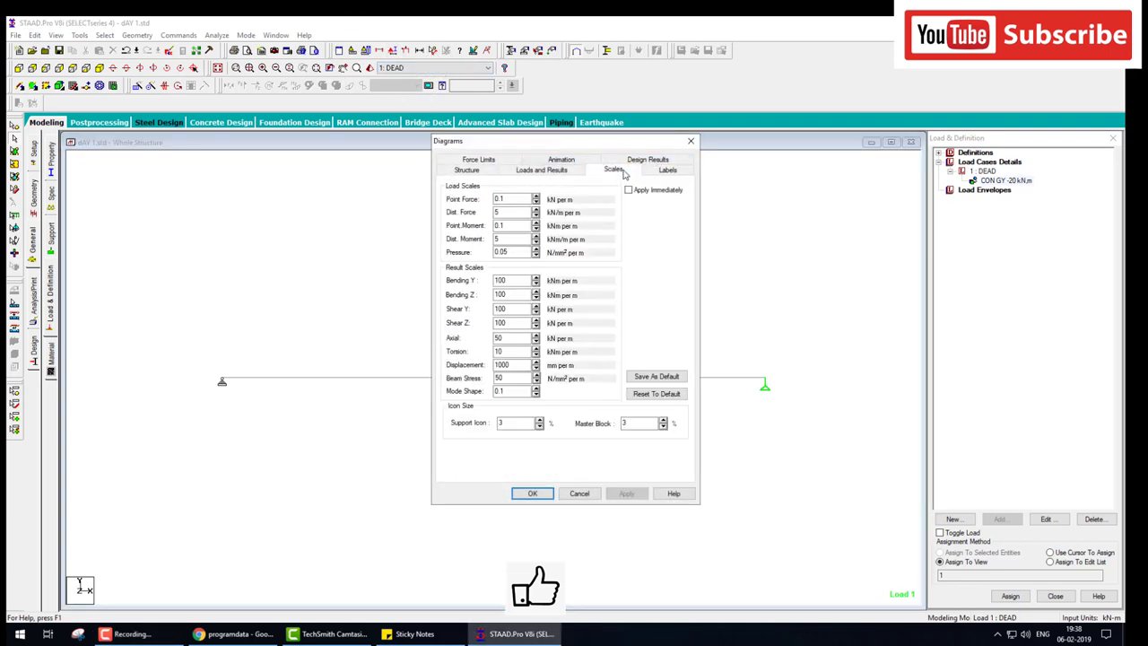
left_click(629, 190)
left_click_drag(607, 141, 776, 136)
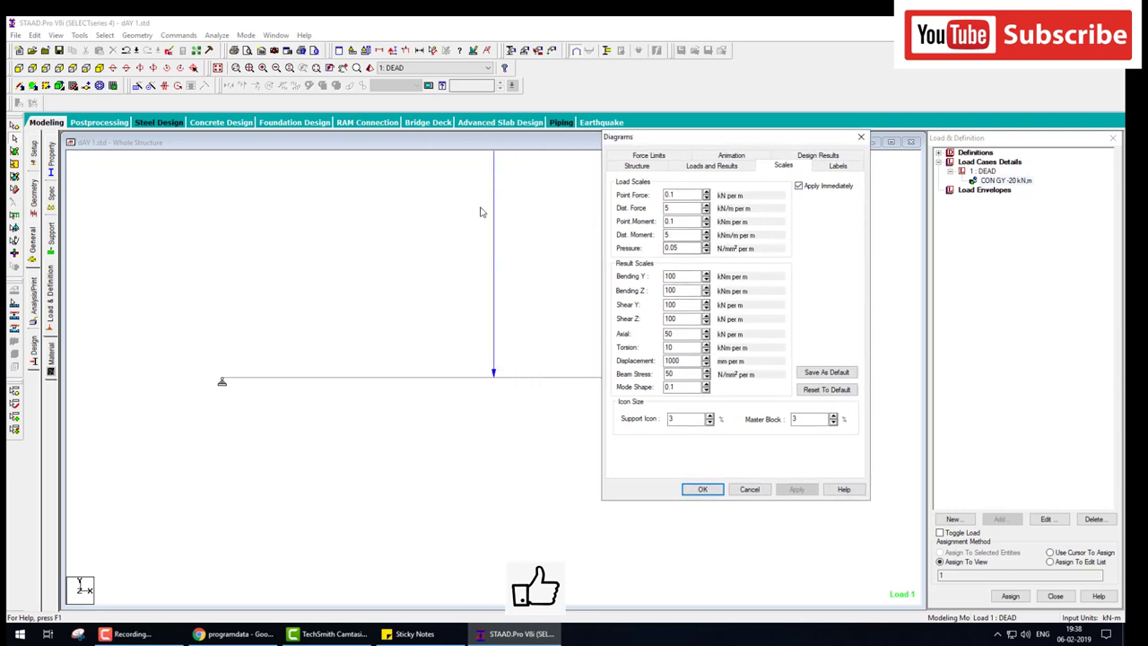
left_click(706, 191)
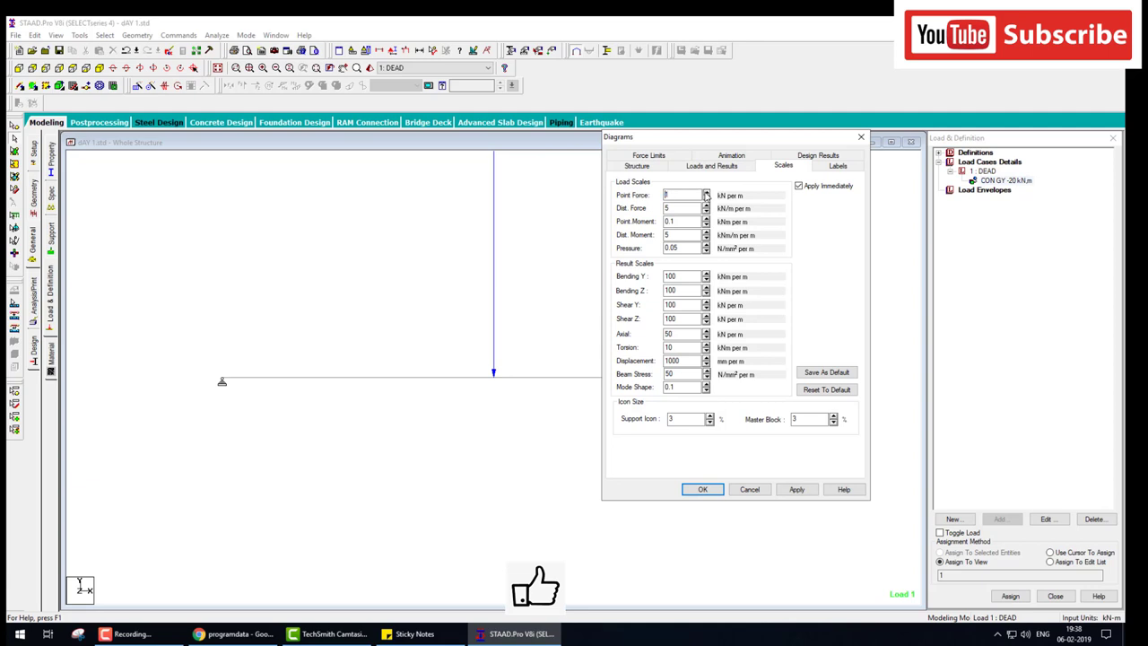
left_click(705, 194)
left_click(706, 194)
left_click(702, 489)
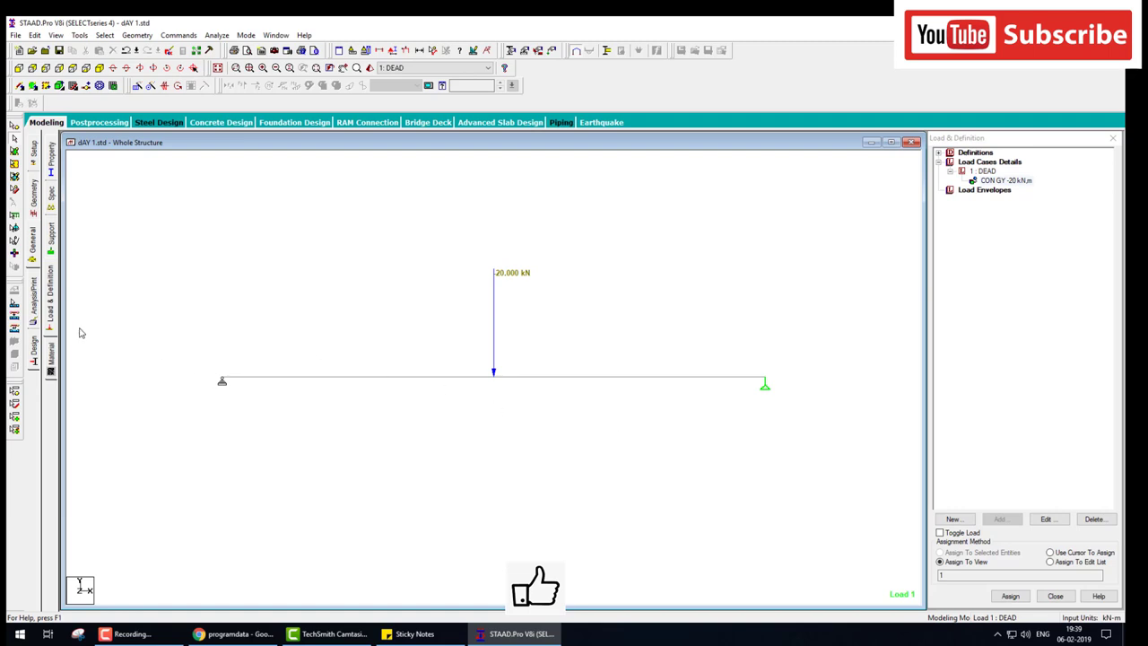
- Insert PERFORM ANALYSIS PRINT ALL before FINISH in the command list
left_click(35, 308)
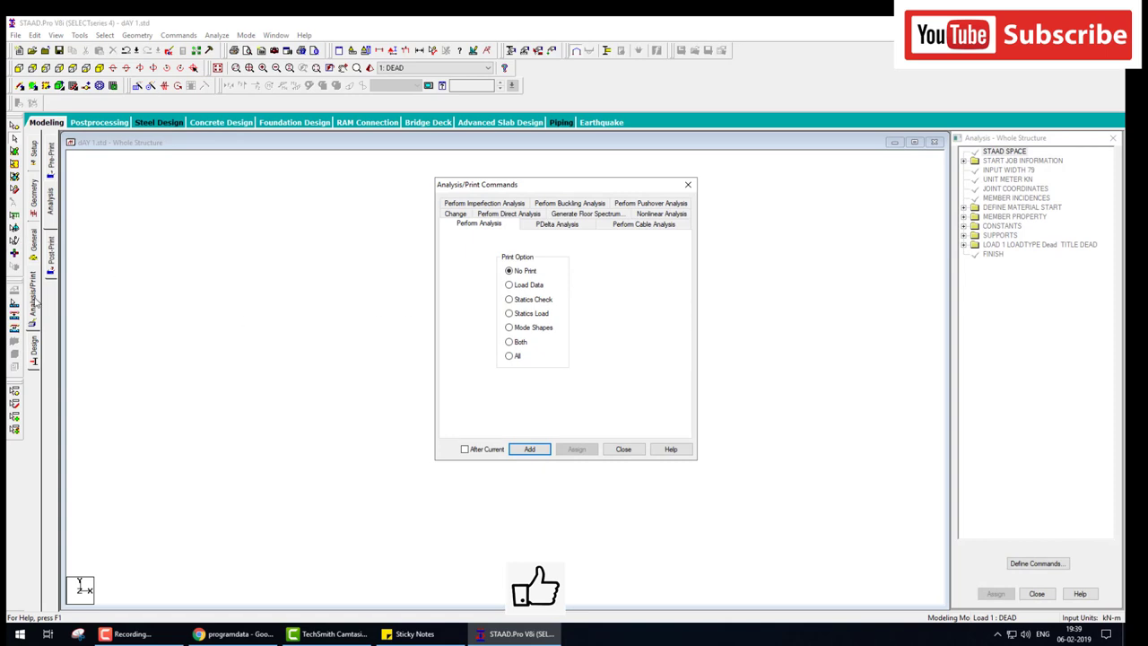
left_click(509, 356)
mouse_move(43, 269)
left_mouse_down()
mouse_move(19, 309)
mouse_move(364, 269)
mouse_move(425, 272)
mouse_move(414, 288)
left_mouse_up()
mouse_move(357, 267)
left_mouse_down()
mouse_move(368, 340)
mouse_move(549, 359)
mouse_move(491, 367)
mouse_move(519, 396)
mouse_move(526, 436)
mouse_move(500, 416)
left_mouse_up()
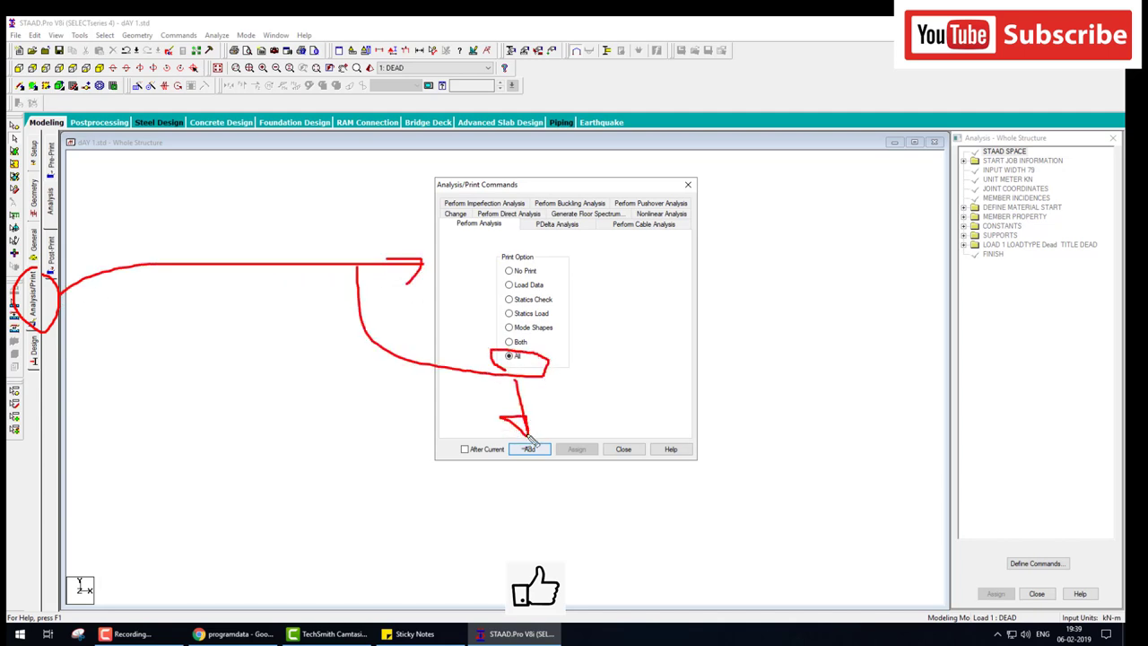
mouse_move(696, 184)
left_mouse_down()
mouse_move(456, 182)
mouse_move(698, 215)
left_mouse_up()
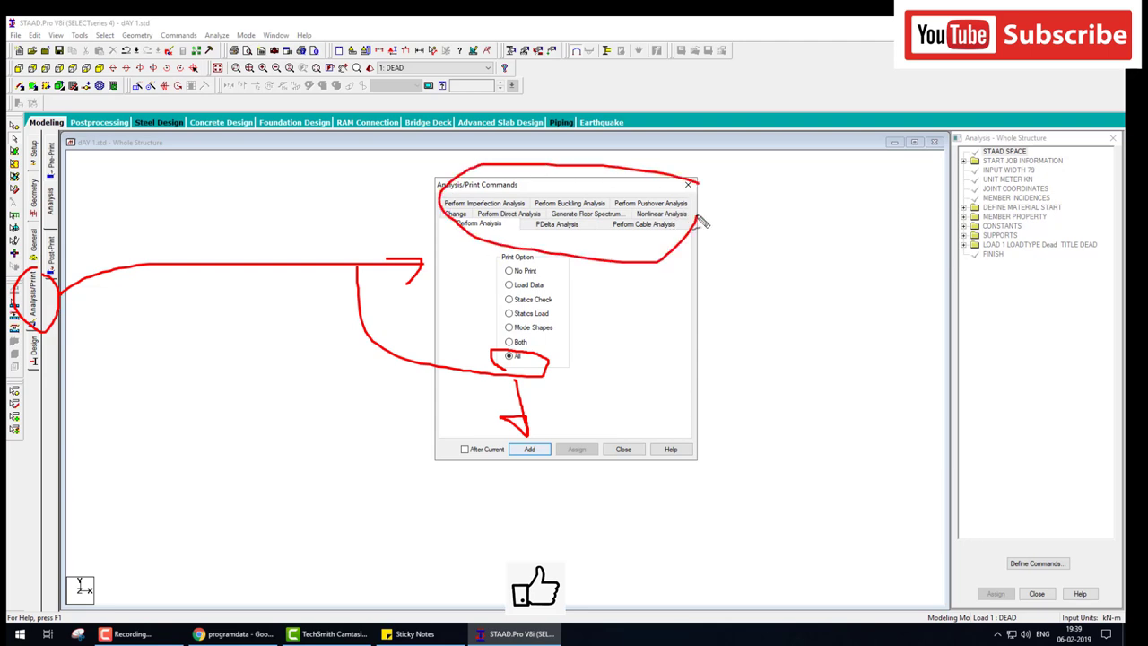
mouse_move(581, 260)
left_mouse_down()
mouse_move(547, 263)
mouse_move(596, 350)
mouse_move(572, 361)
left_mouse_up()
left_click_drag(625, 300, 622, 355)
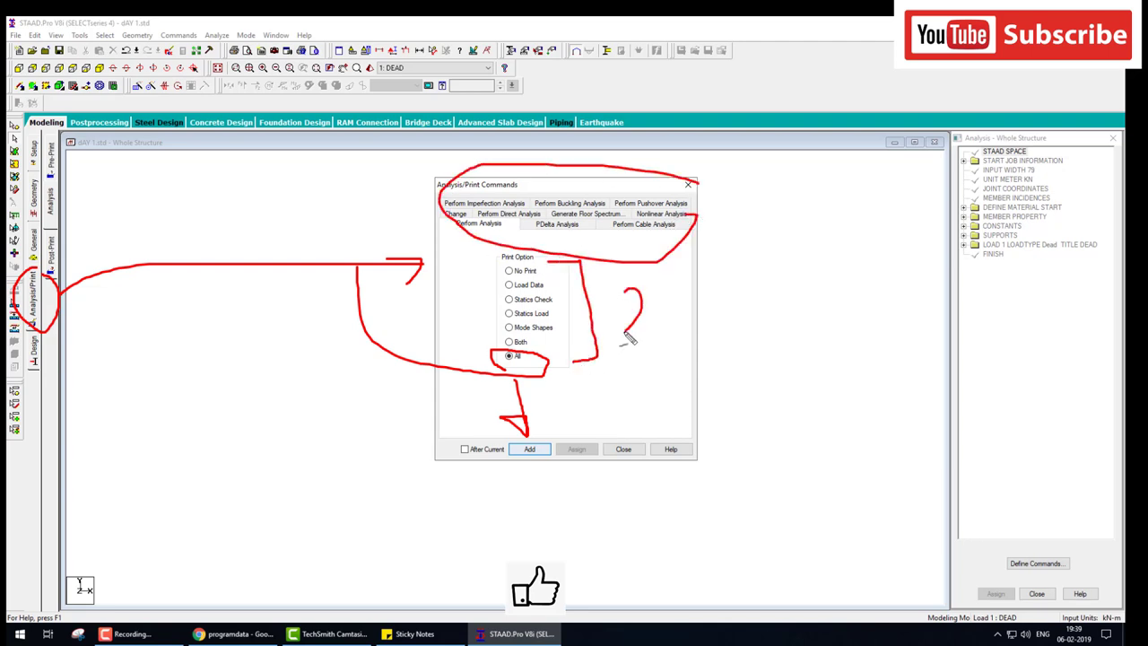
left_click(633, 388)
key("Escape")
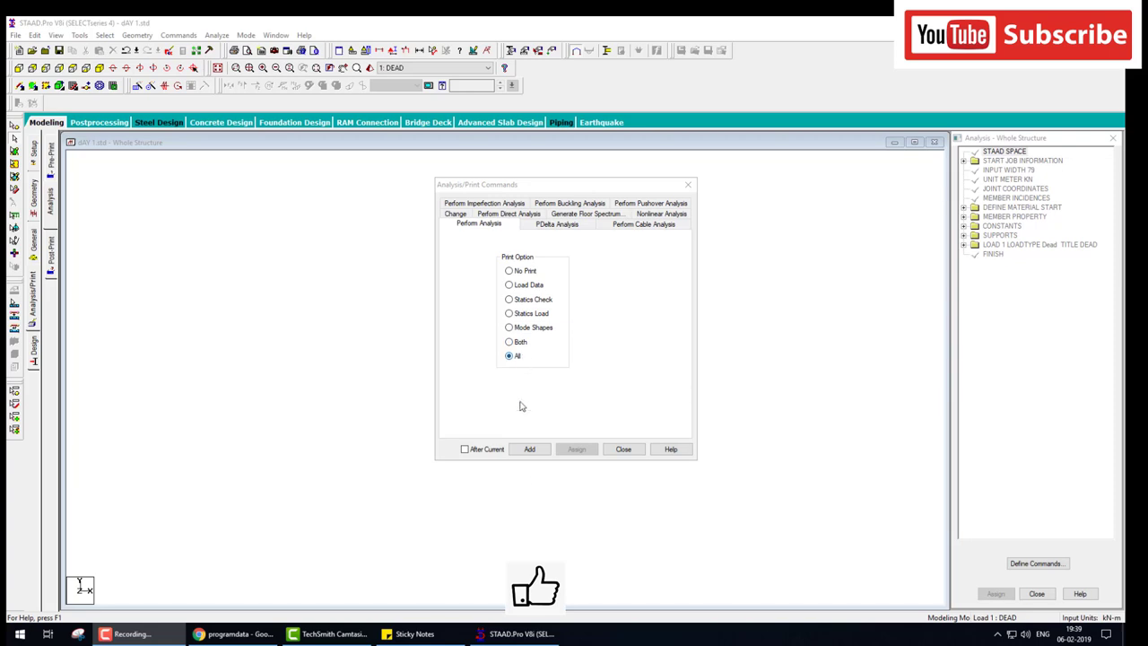
left_click(530, 449)
left_click(622, 450)
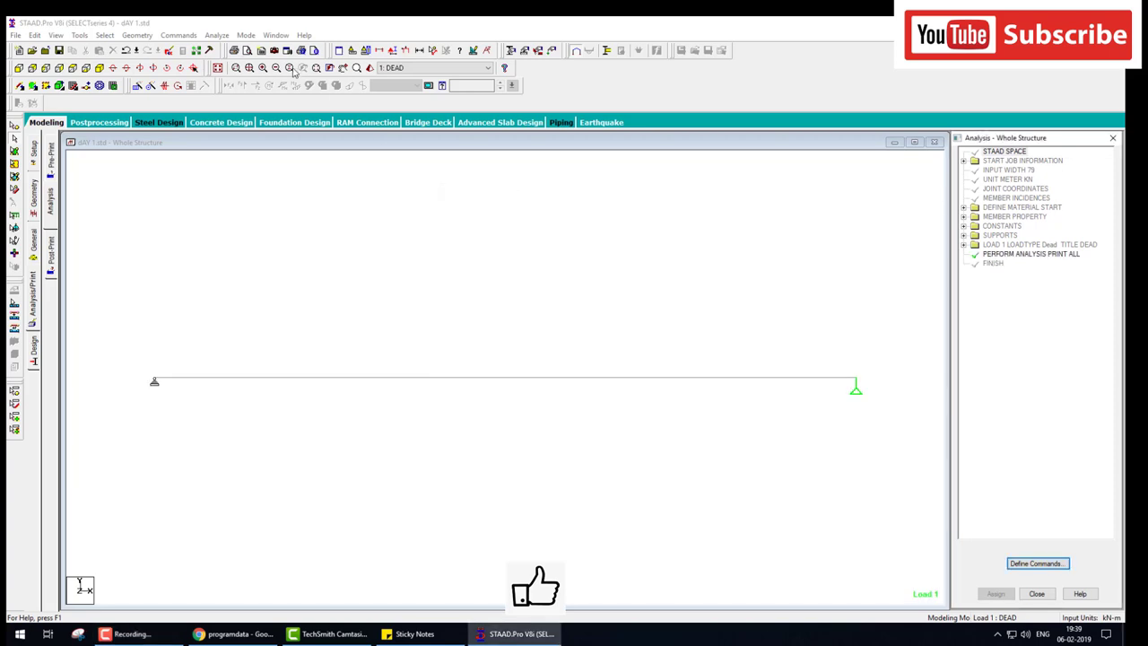
- Save dAY 1.std, run the analysis (0 errors, 2 warnings), and open beam 1's details
left_click(216, 35)
left_click(228, 49)
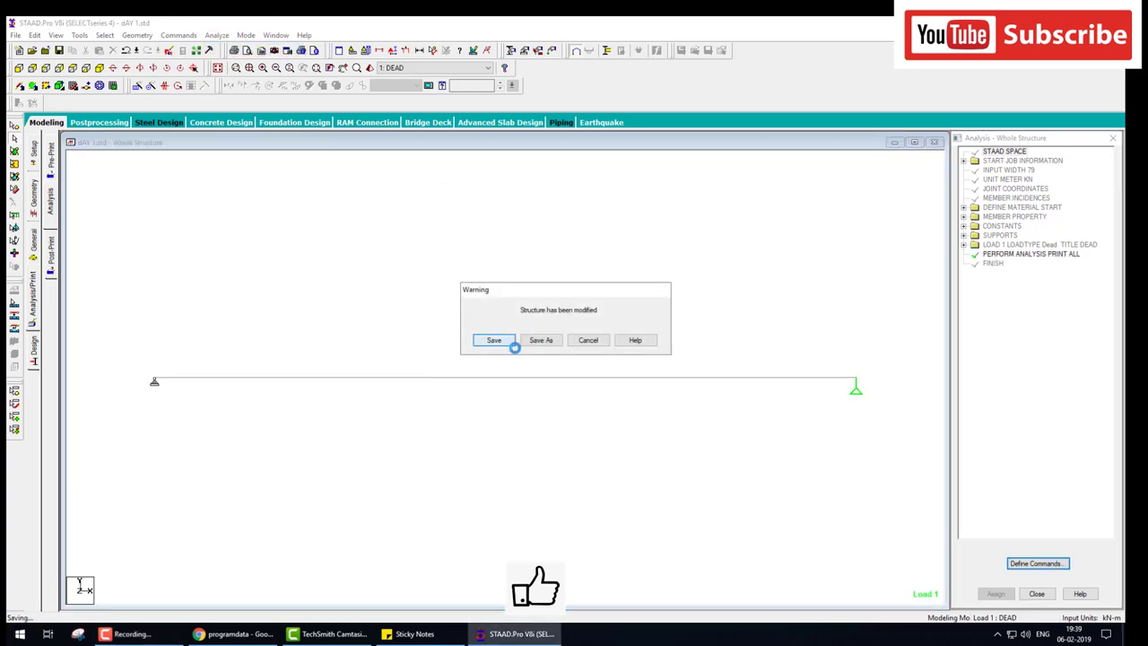
left_click(496, 342)
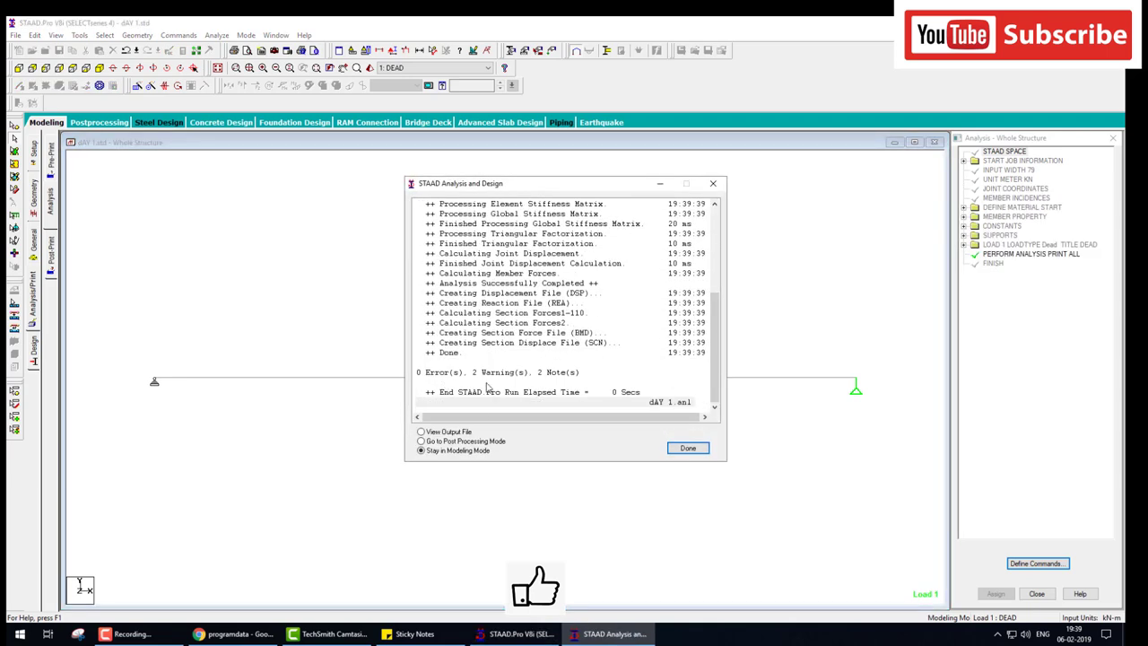
mouse_move(488, 388)
left_mouse_down()
mouse_move(474, 387)
mouse_move(529, 389)
mouse_move(489, 359)
mouse_move(468, 384)
left_mouse_up()
mouse_move(886, 358)
left_mouse_down()
mouse_move(861, 432)
mouse_move(761, 340)
left_mouse_up()
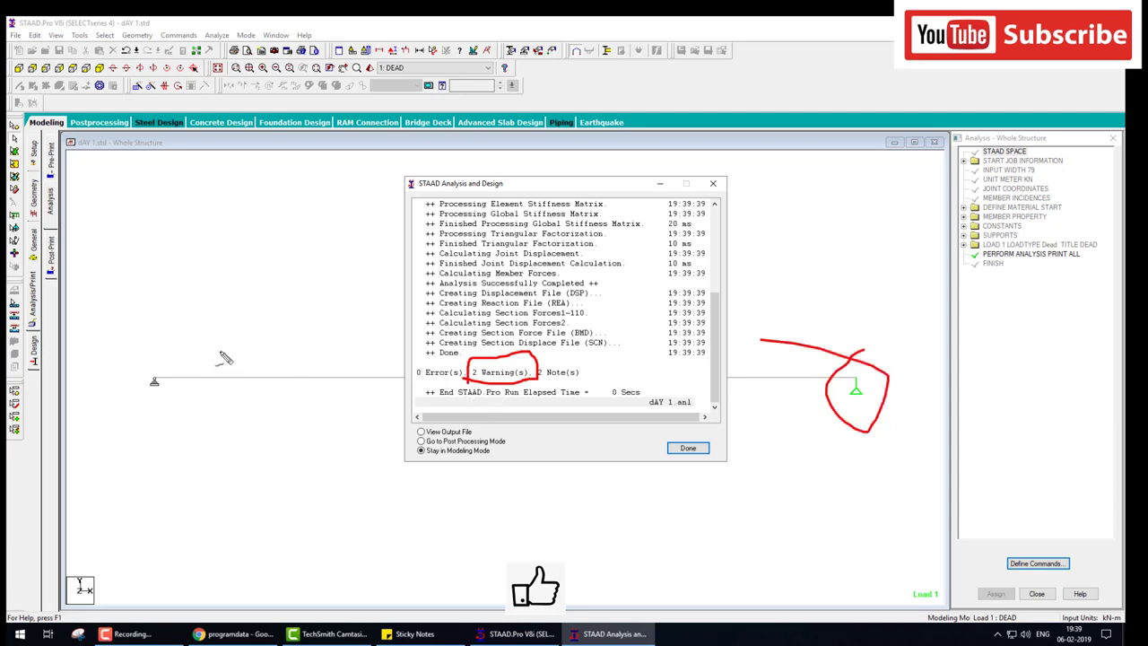
left_click_drag(188, 343, 174, 358)
key("Escape")
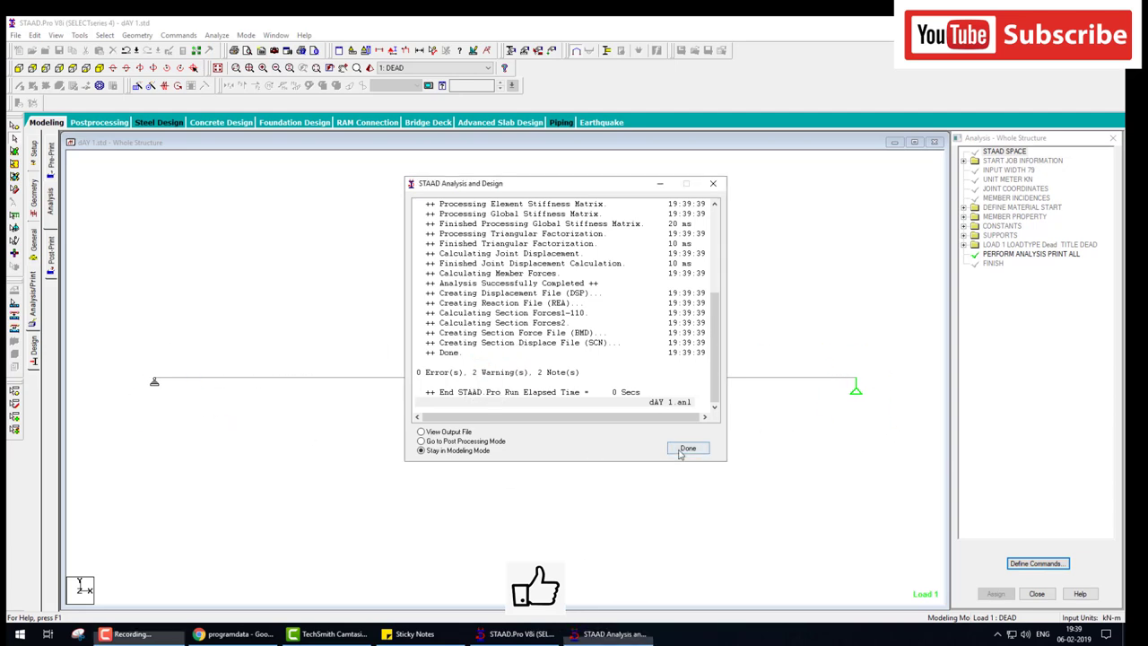
left_click(686, 449)
double_click(538, 378)
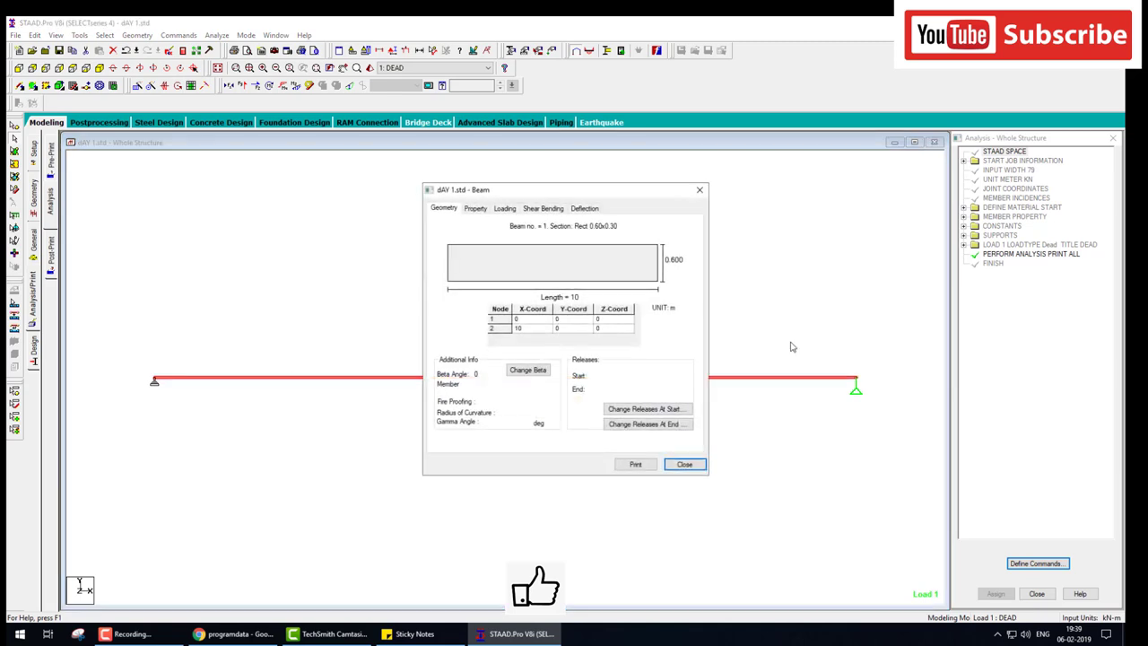
- Check beam 1's Bending-Z, Shear-Y and local Y-direction deflection results, then close
left_click(562, 209)
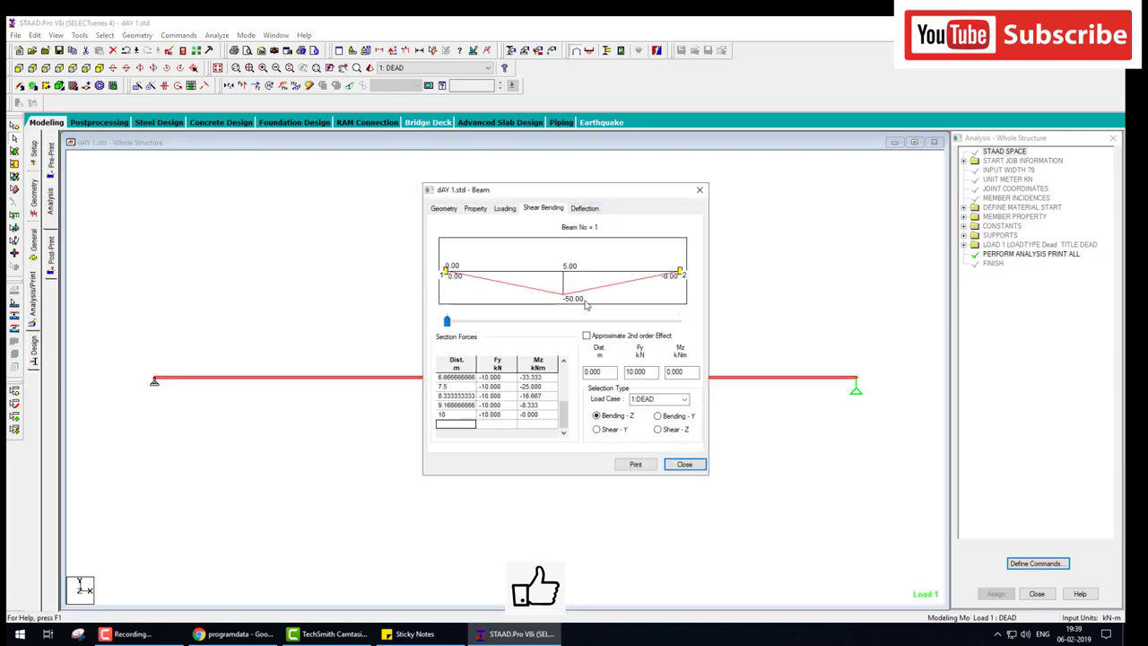
left_click_drag(578, 301, 610, 317)
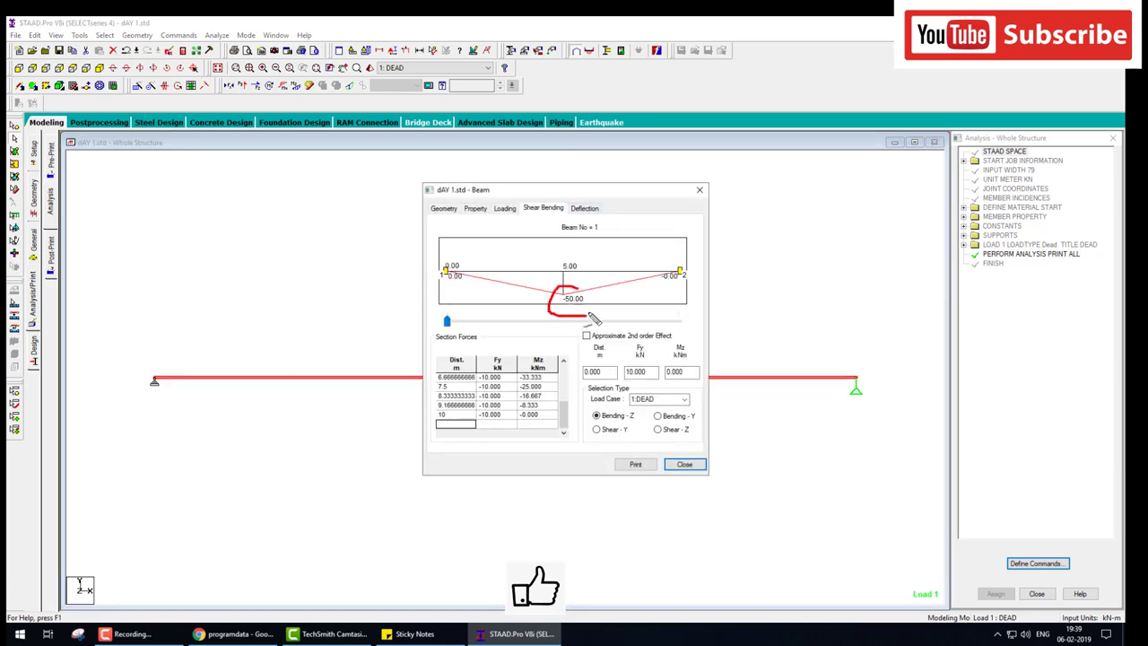
key("Escape")
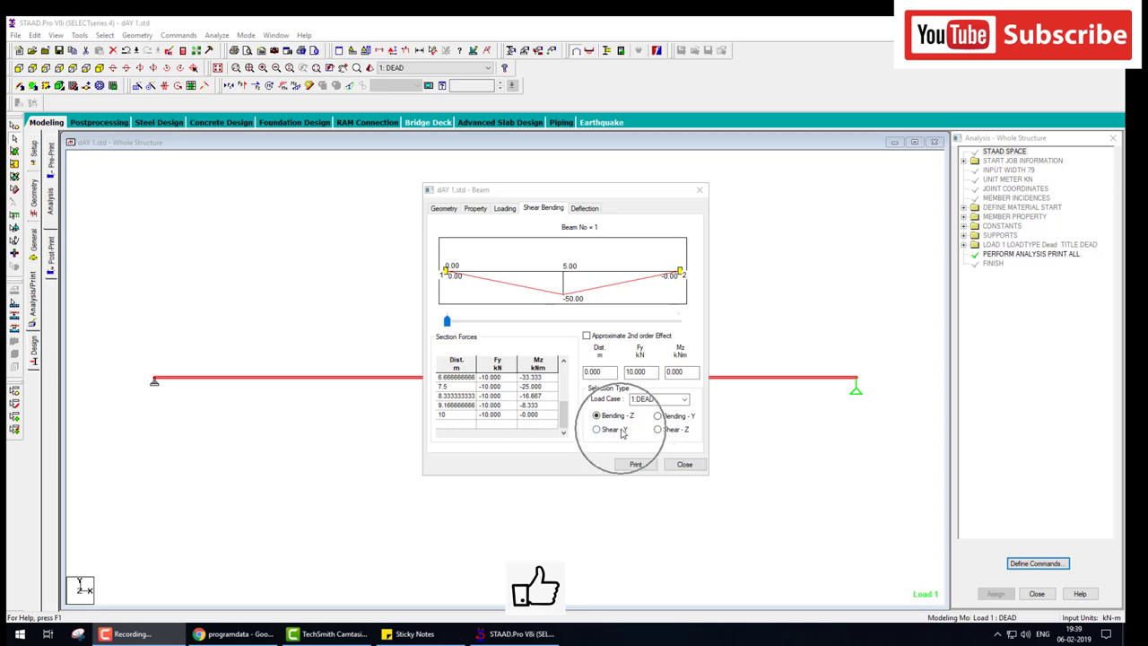
left_click(623, 431)
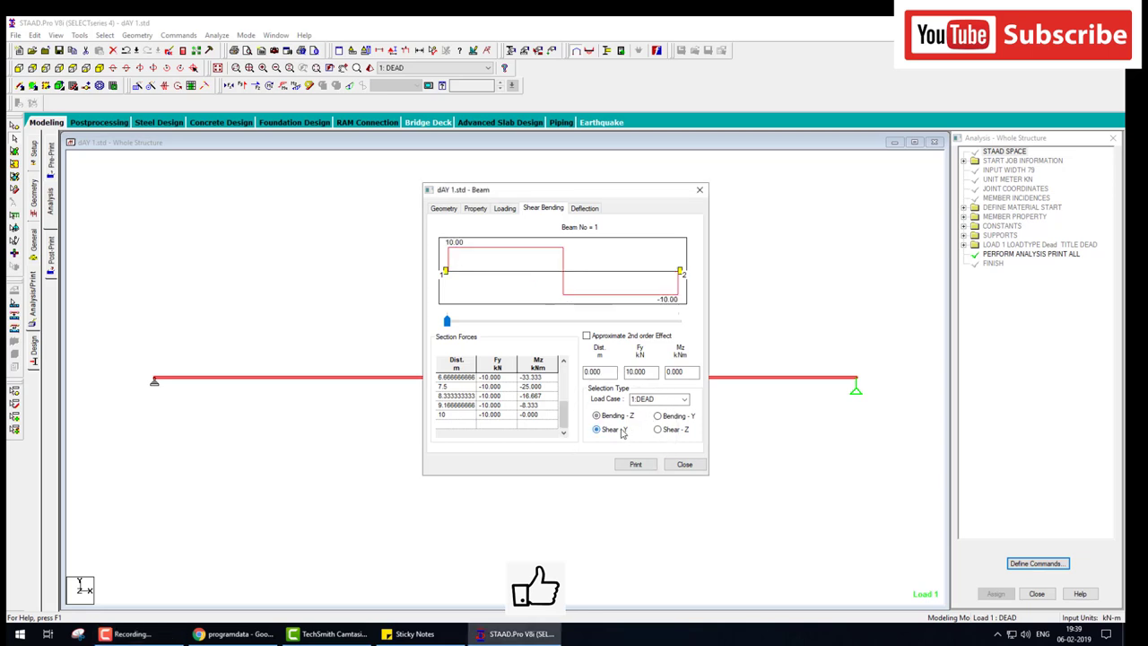
left_click(587, 209)
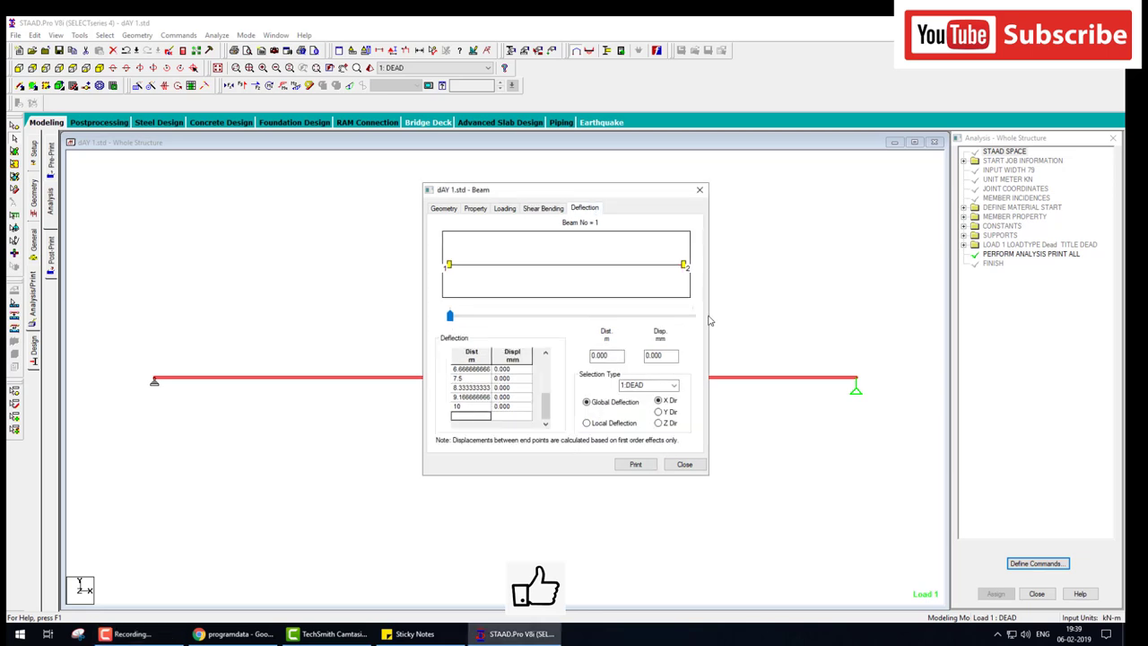
left_click(671, 415)
left_click(638, 427)
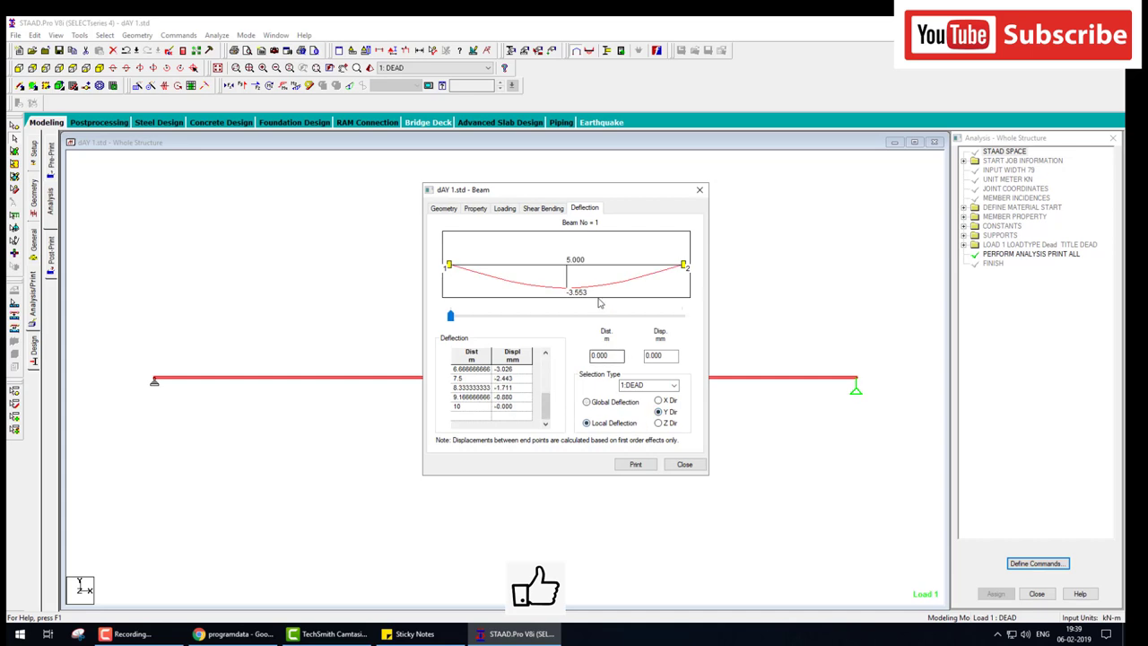
left_click(685, 465)
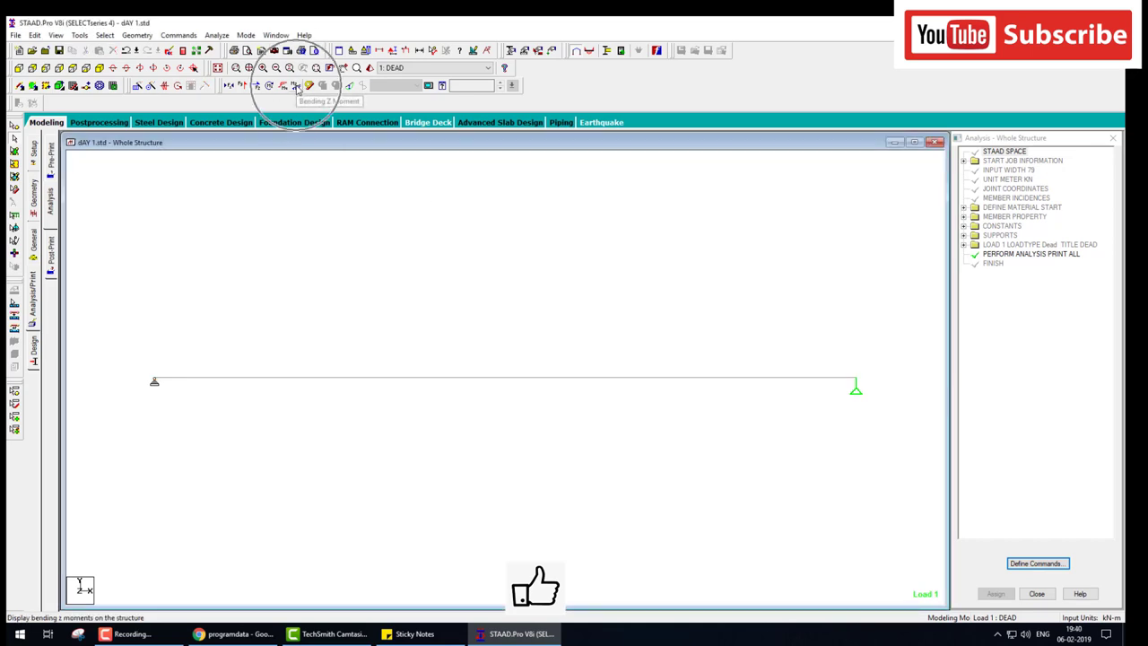
- Plot the Bending Z moment, Shear Y, then deflected-shape diagrams for load case 1
left_click(297, 87)
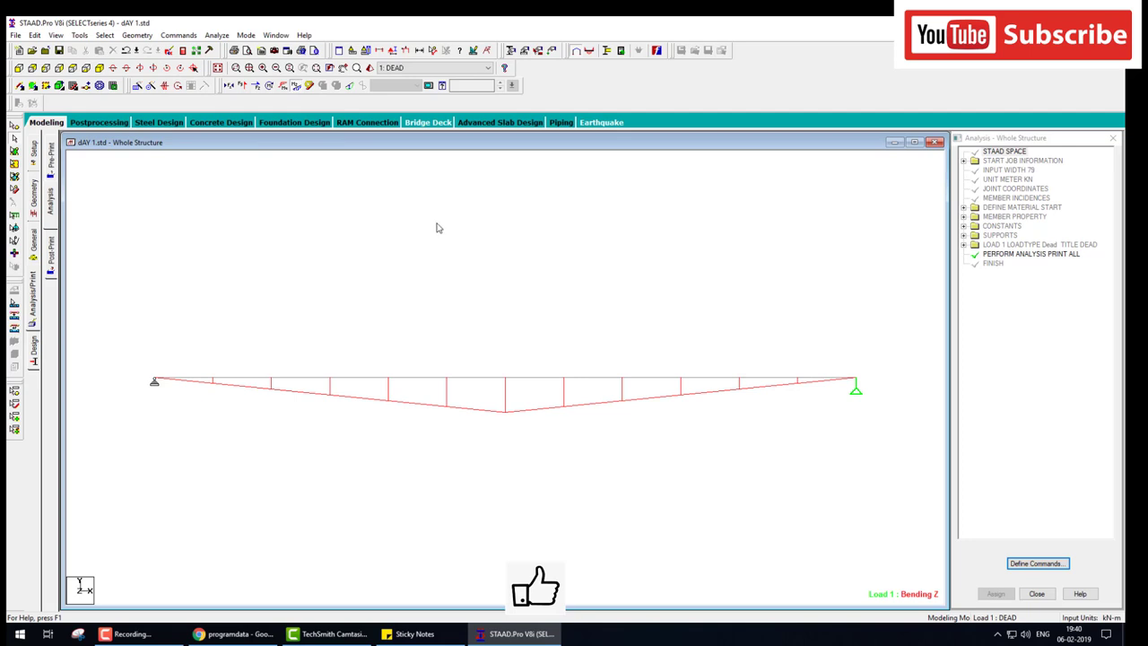
left_click(297, 86)
left_click(242, 87)
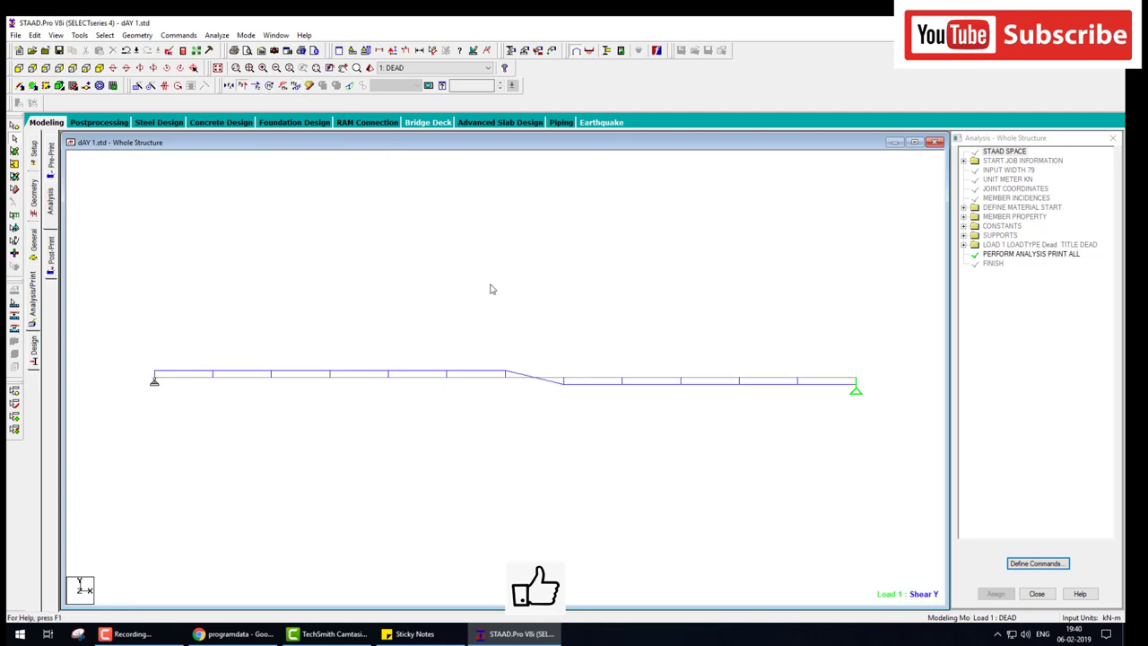
left_click(243, 85)
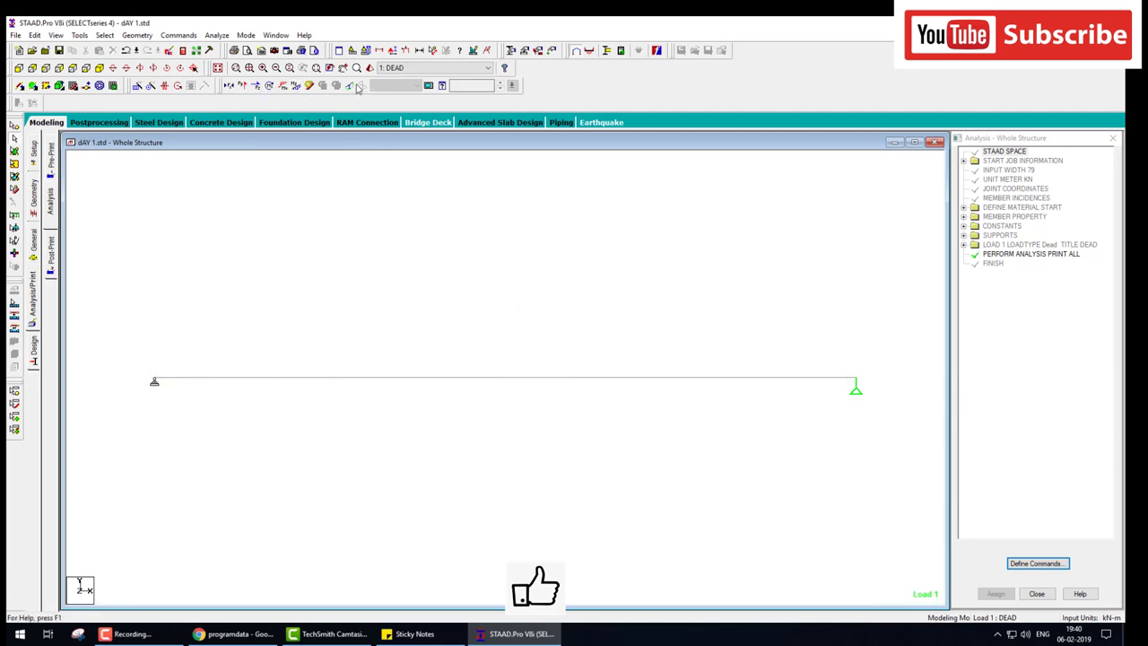
left_click(228, 85)
left_click(507, 243)
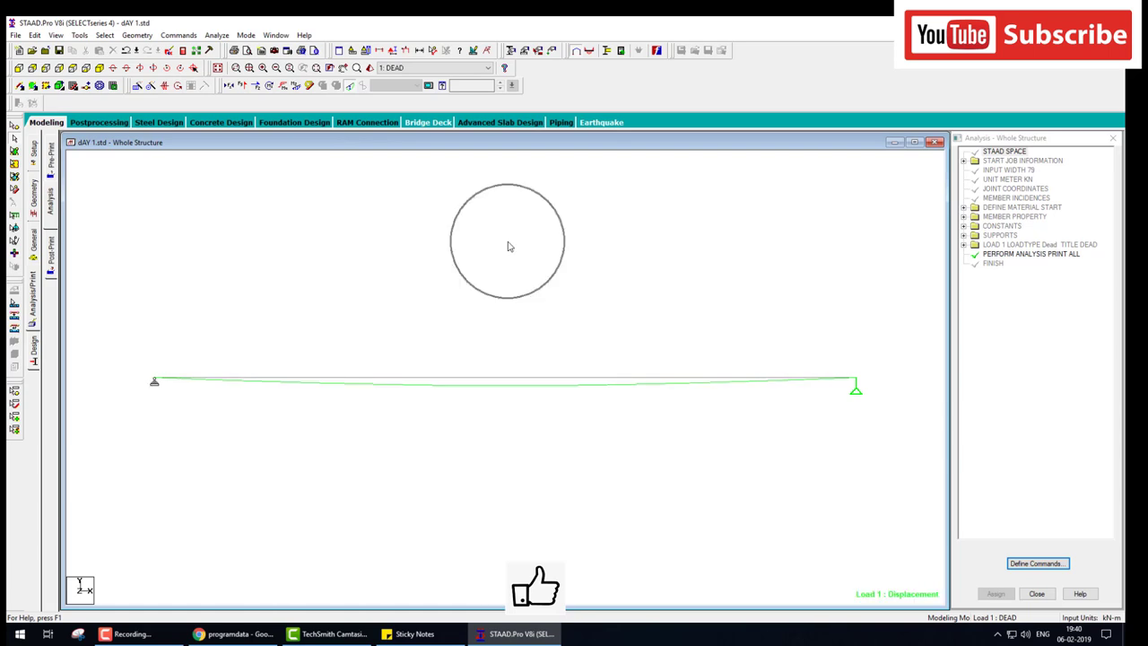